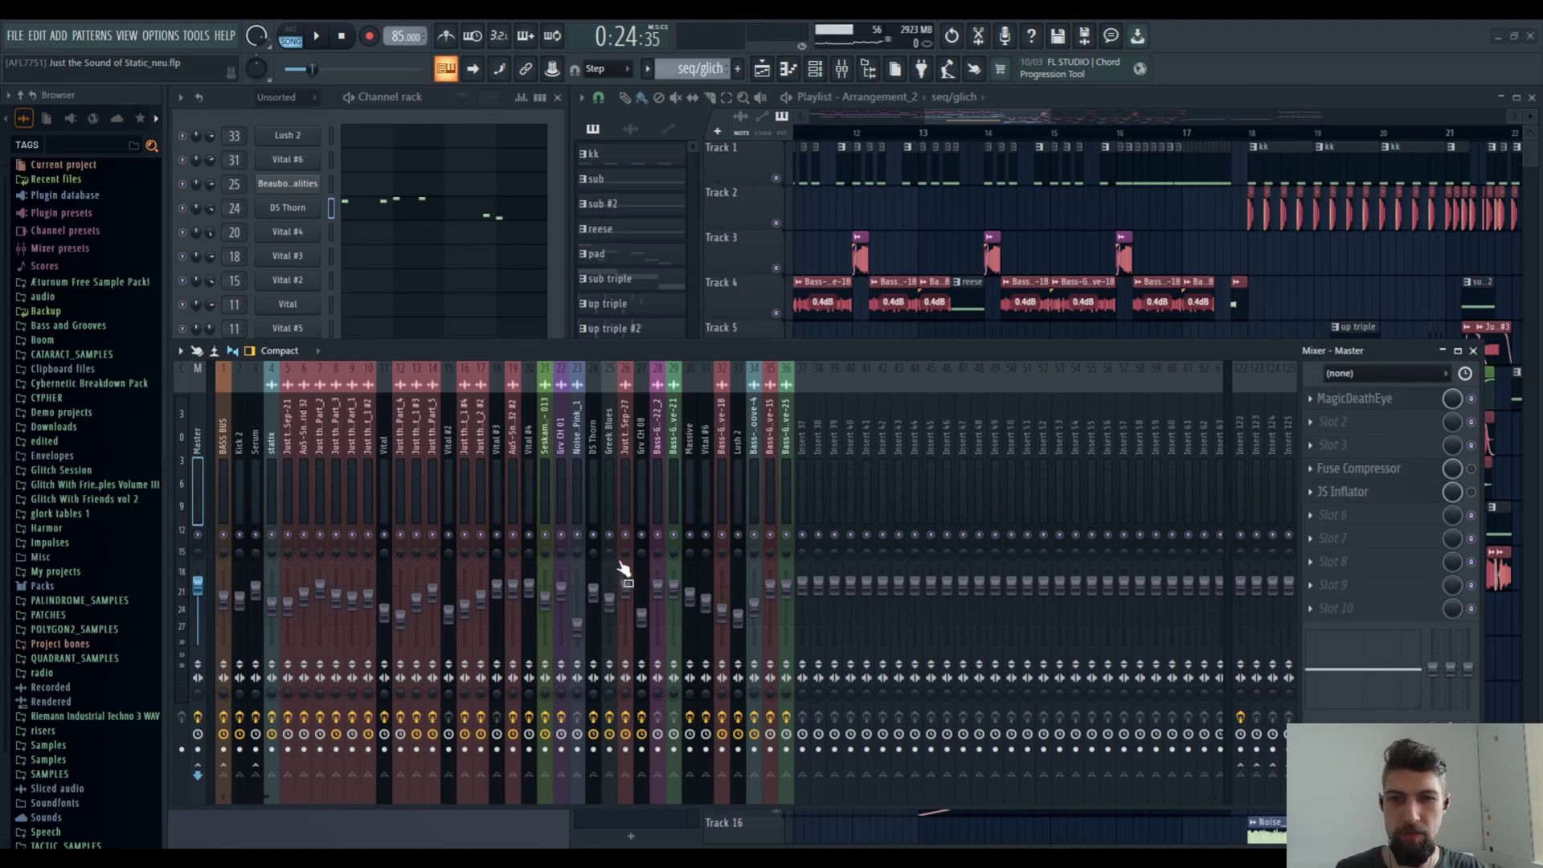
Step: Load Spectral Compressor into the Master track's empty second effect slot, after MagicDeathEye
{"action": "left_click", "coordinate": [1371, 421]}
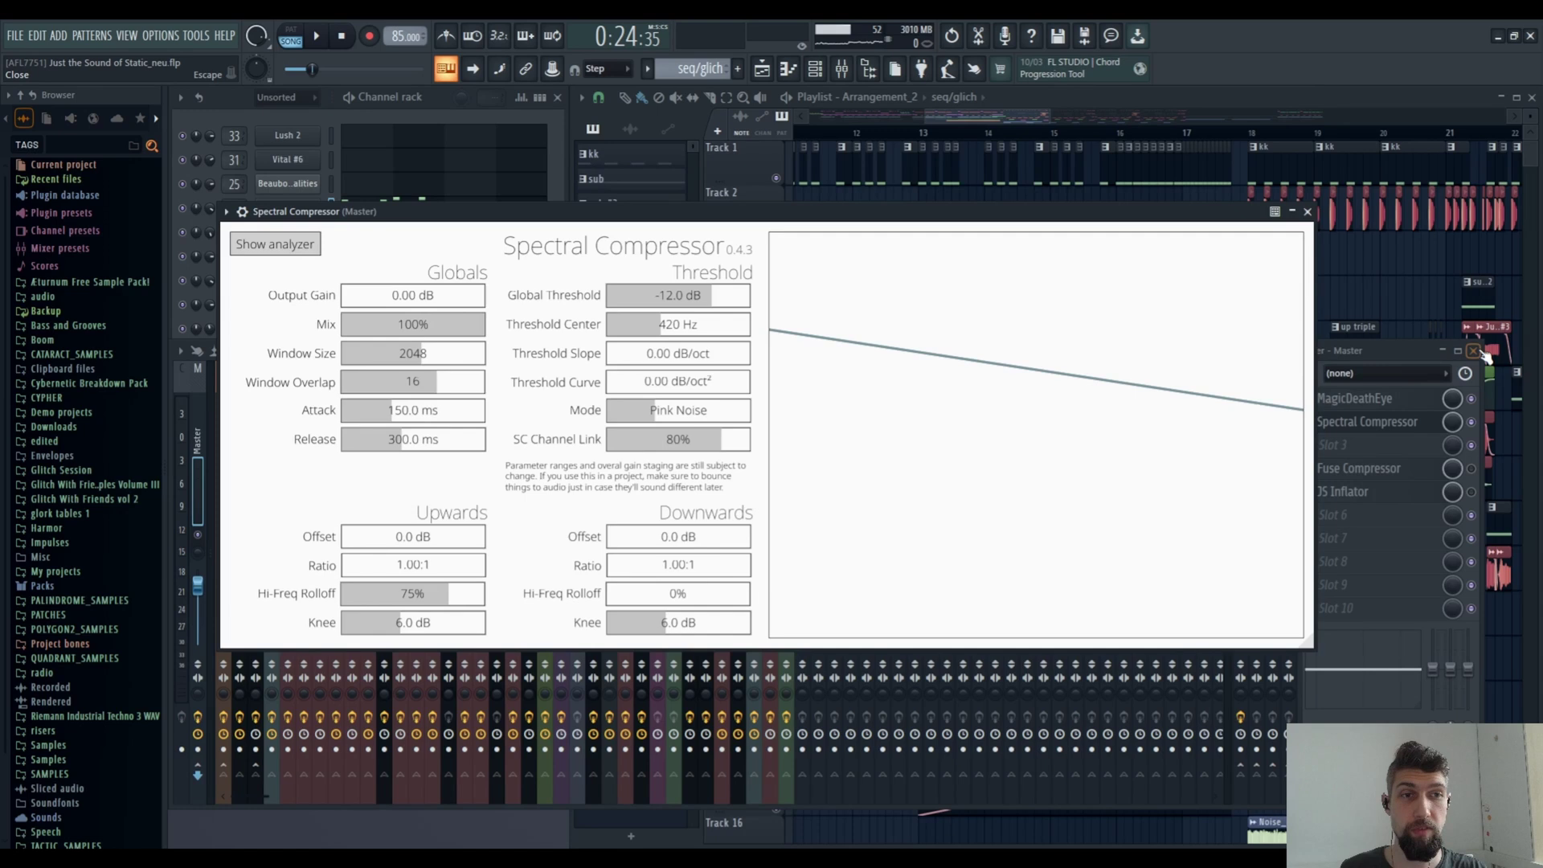
Step: Close the mixer and reposition the Master's Spectral Compressor window over the playlist
{"action": "left_click", "coordinate": [1476, 351]}
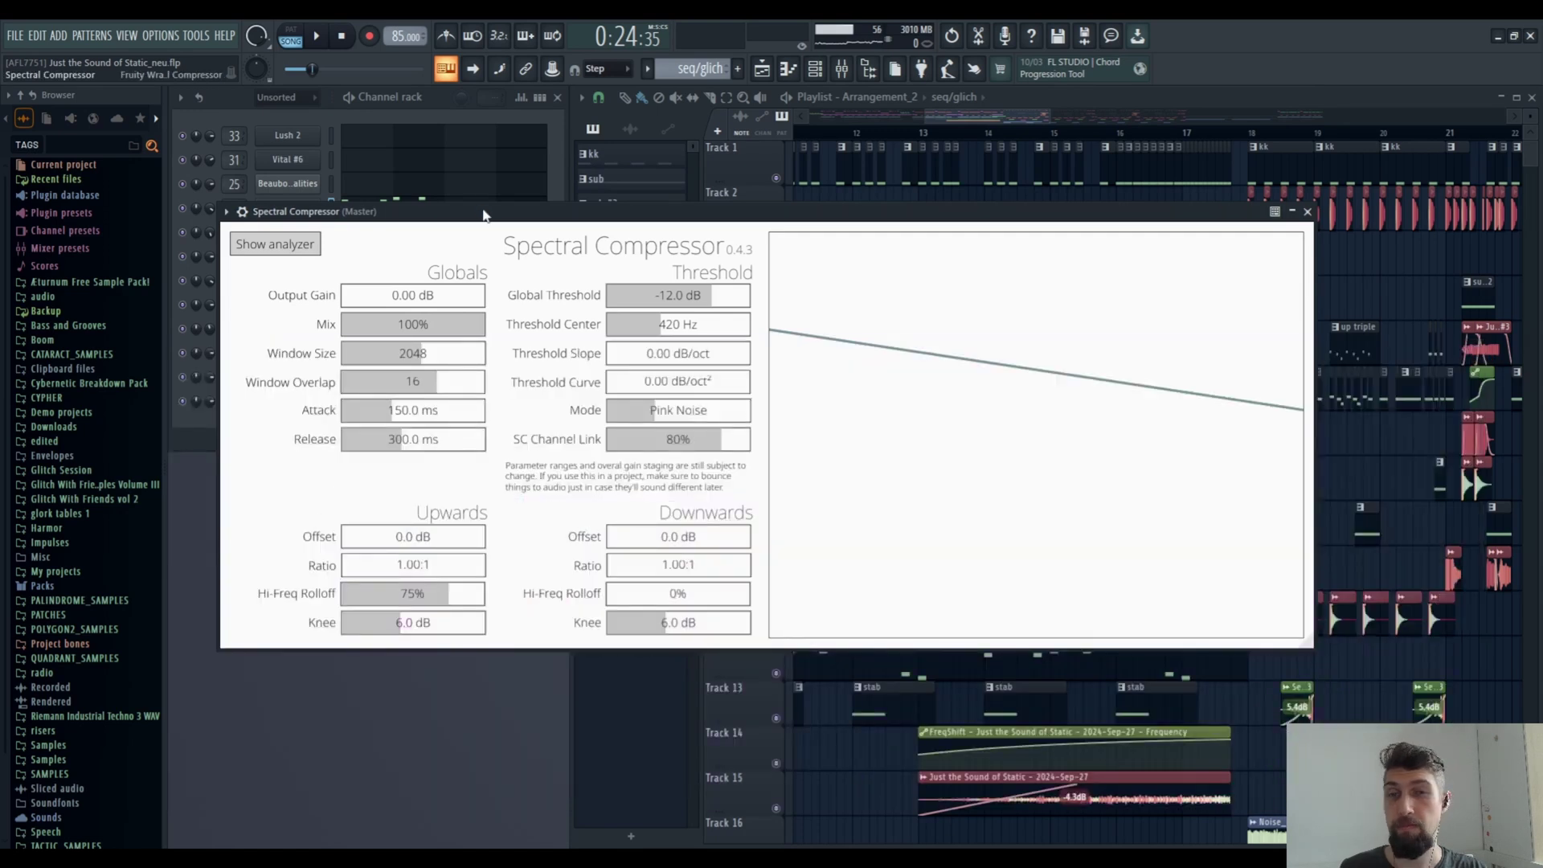
{"action": "left_click_drag", "start_coordinate": [483, 215], "coordinate": [499, 222]}
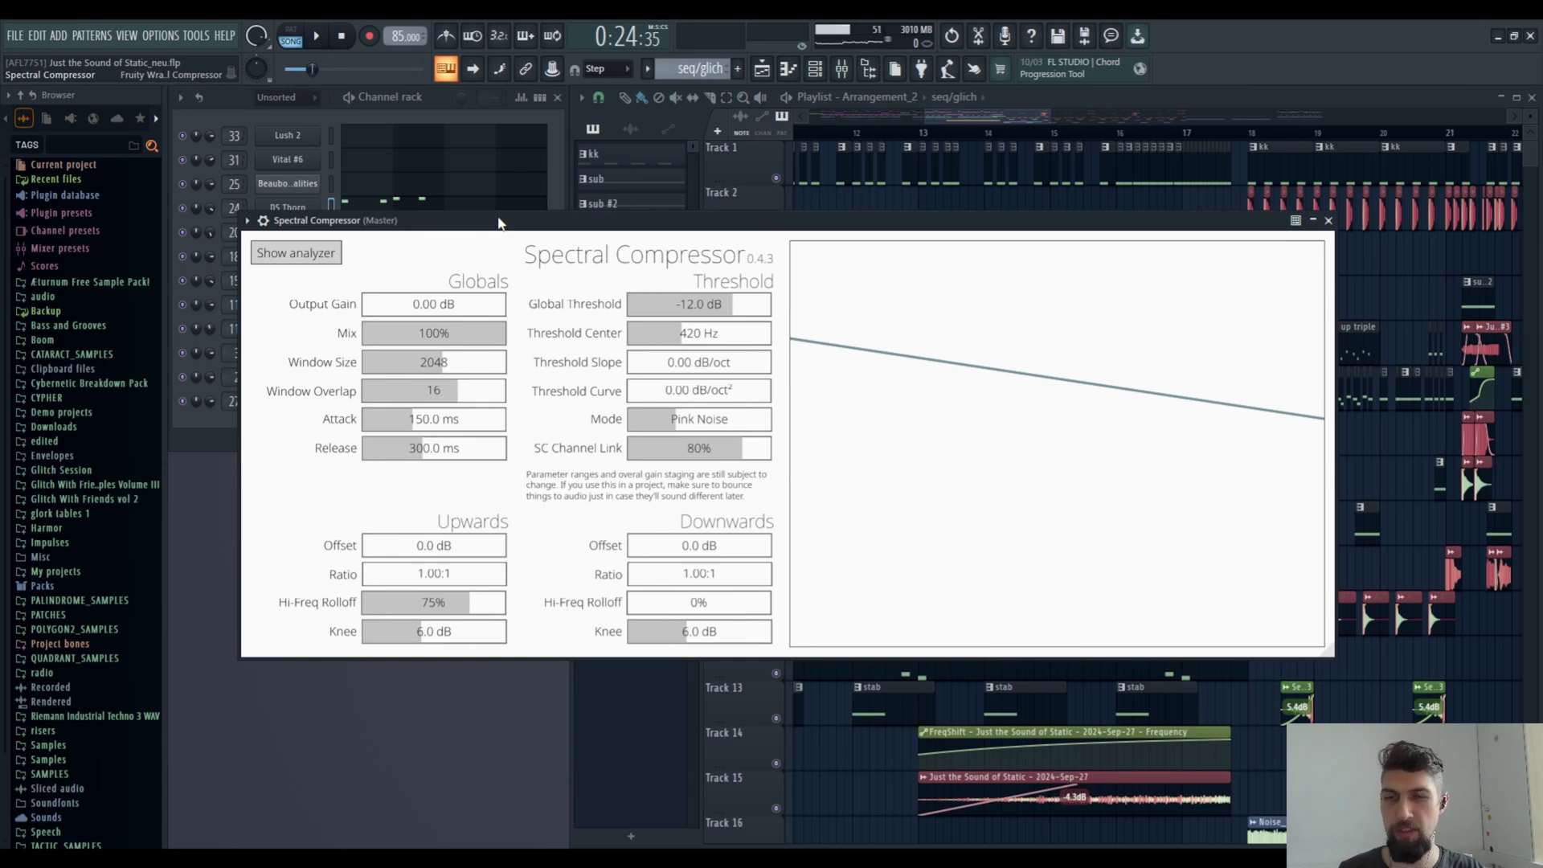
{"action": "mouse_move", "coordinate": [499, 223]}
{"action": "left_mouse_down"}
{"action": "mouse_move", "coordinate": [457, 255]}
{"action": "mouse_move", "coordinate": [526, 247]}
{"action": "mouse_move", "coordinate": [528, 231]}
{"action": "left_mouse_up"}
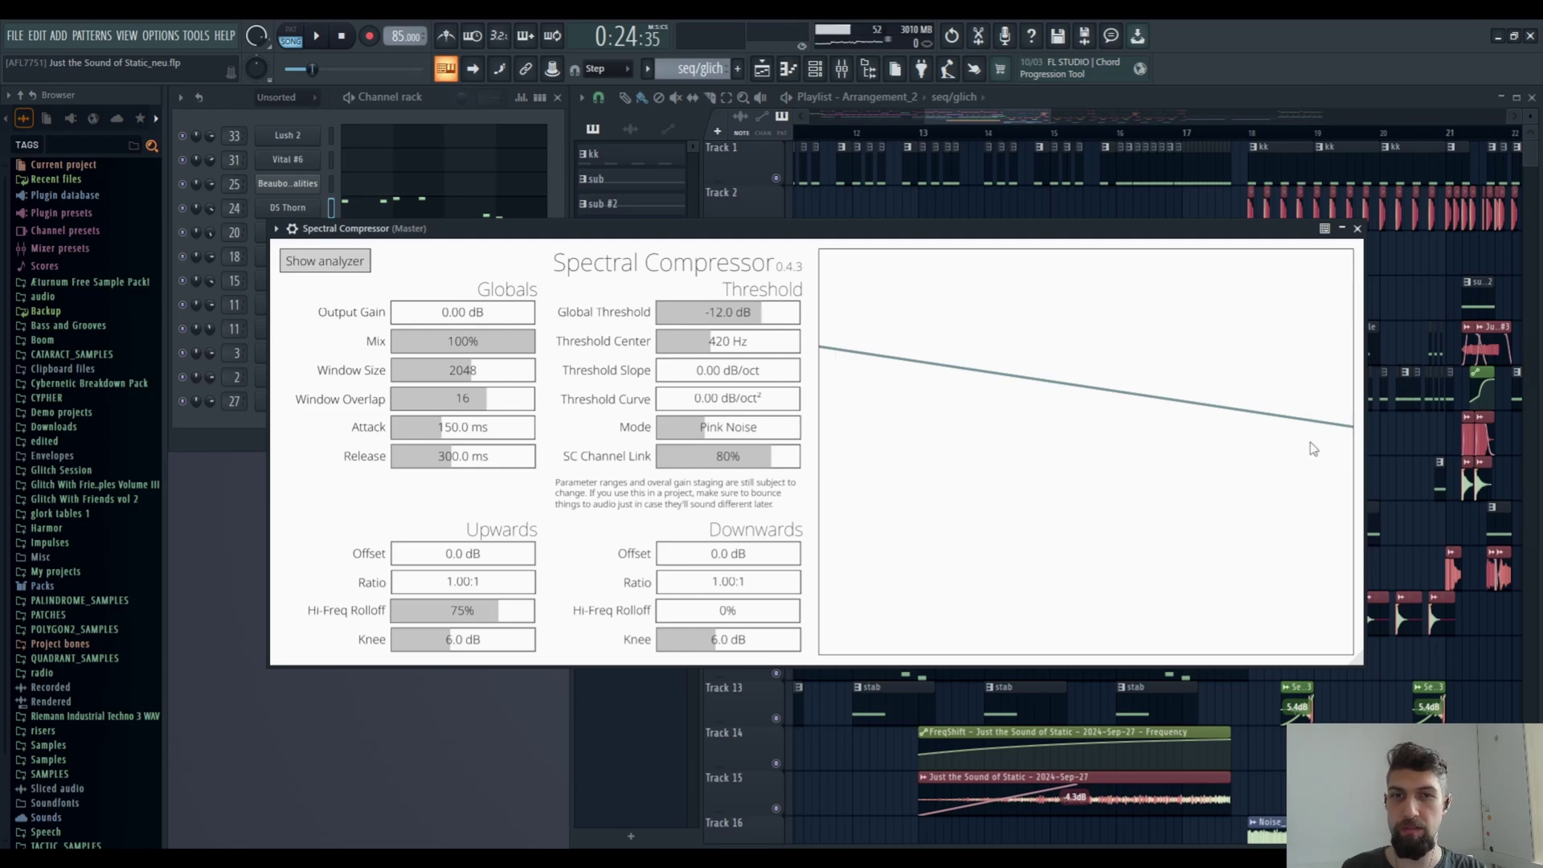
{"action": "left_click", "coordinate": [738, 432]}
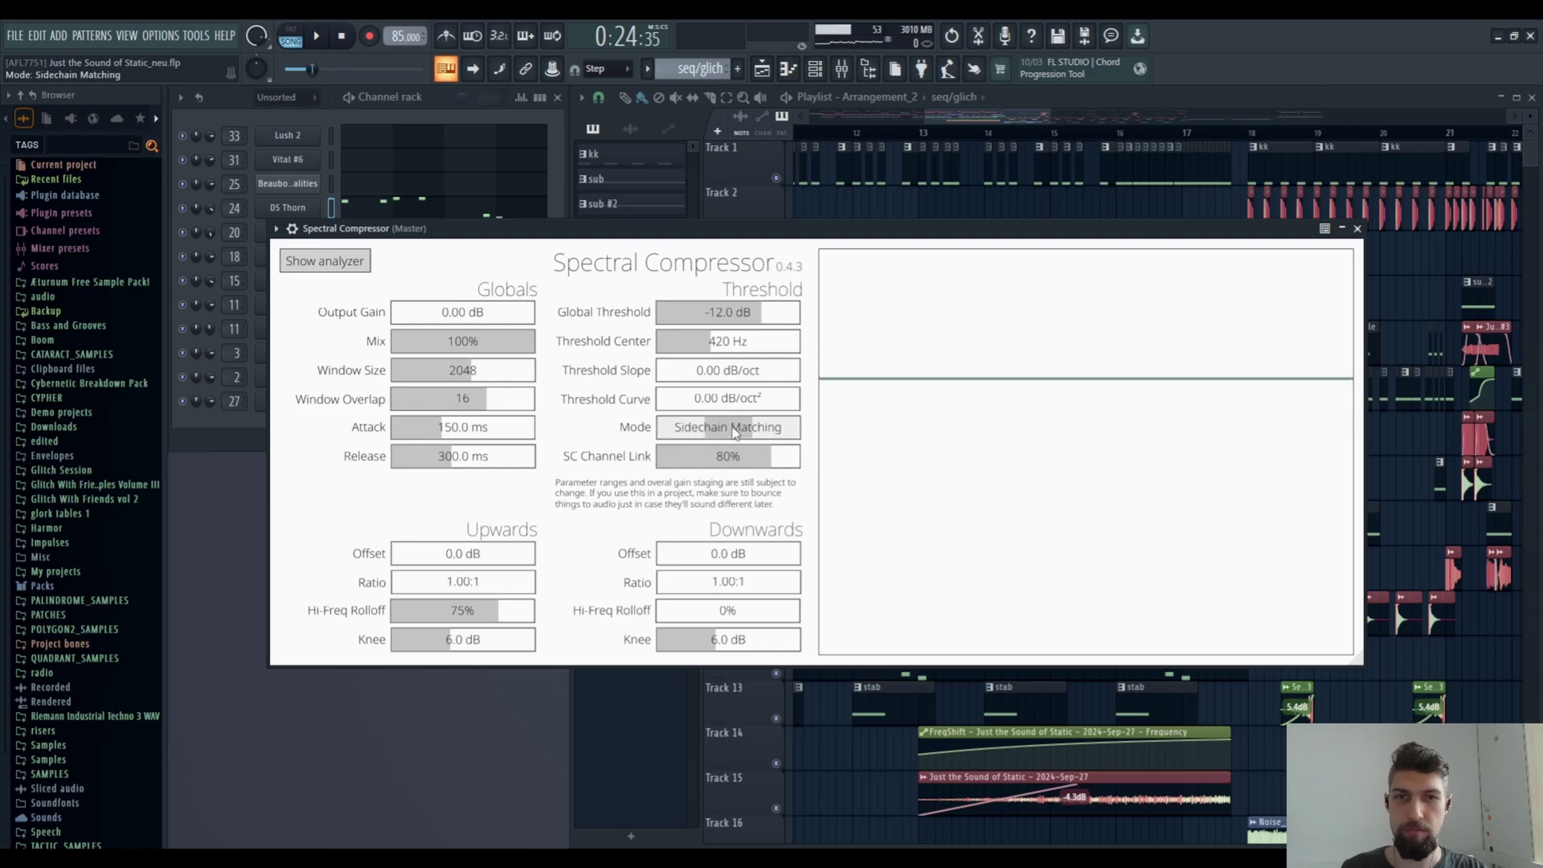
{"action": "left_click", "coordinate": [780, 433]}
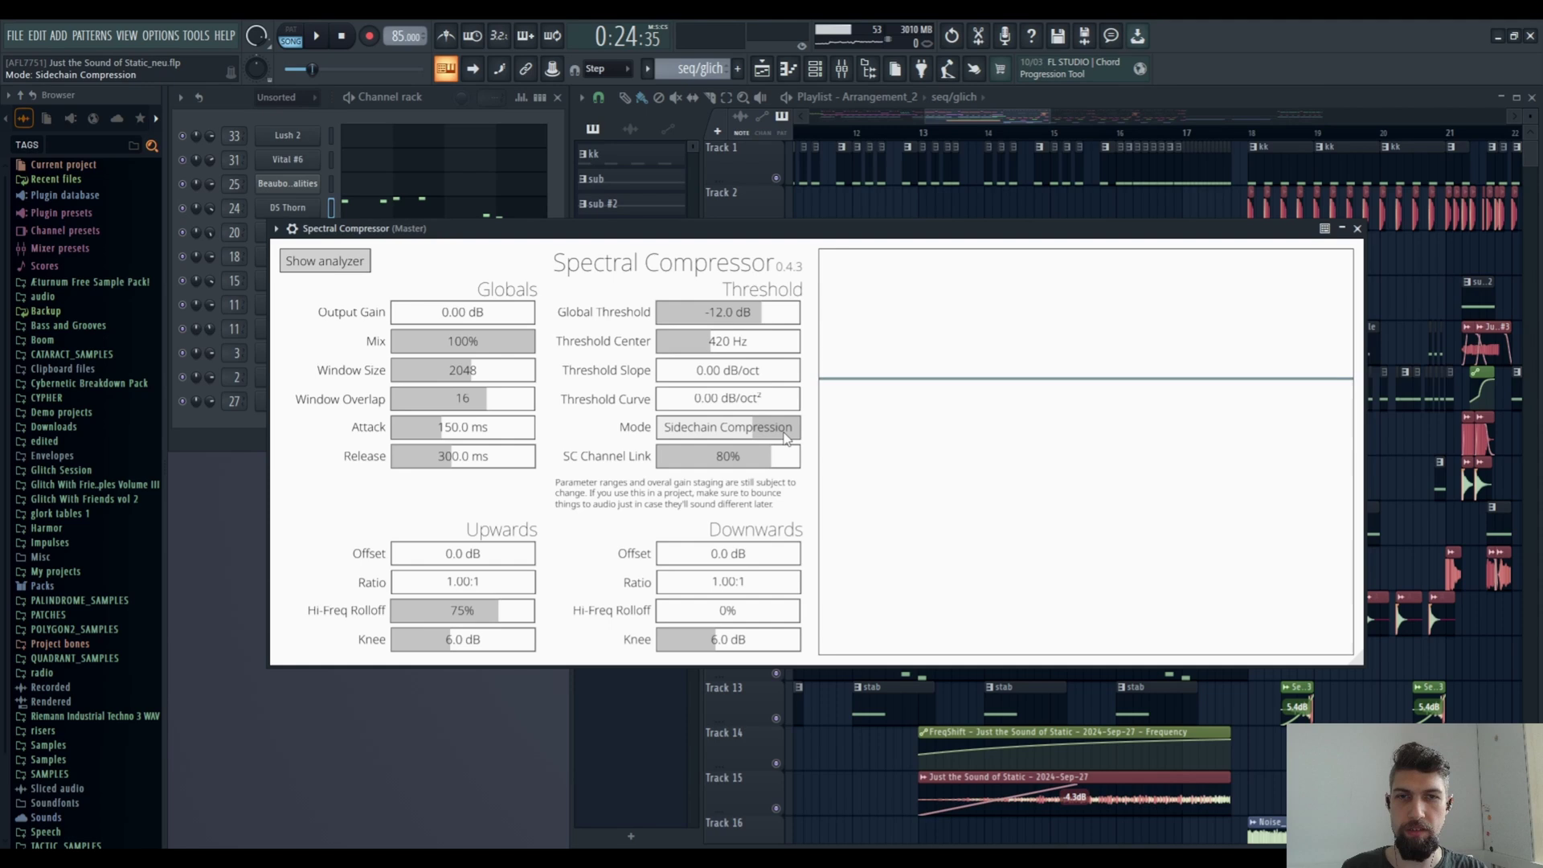
{"action": "left_click", "coordinate": [729, 436]}
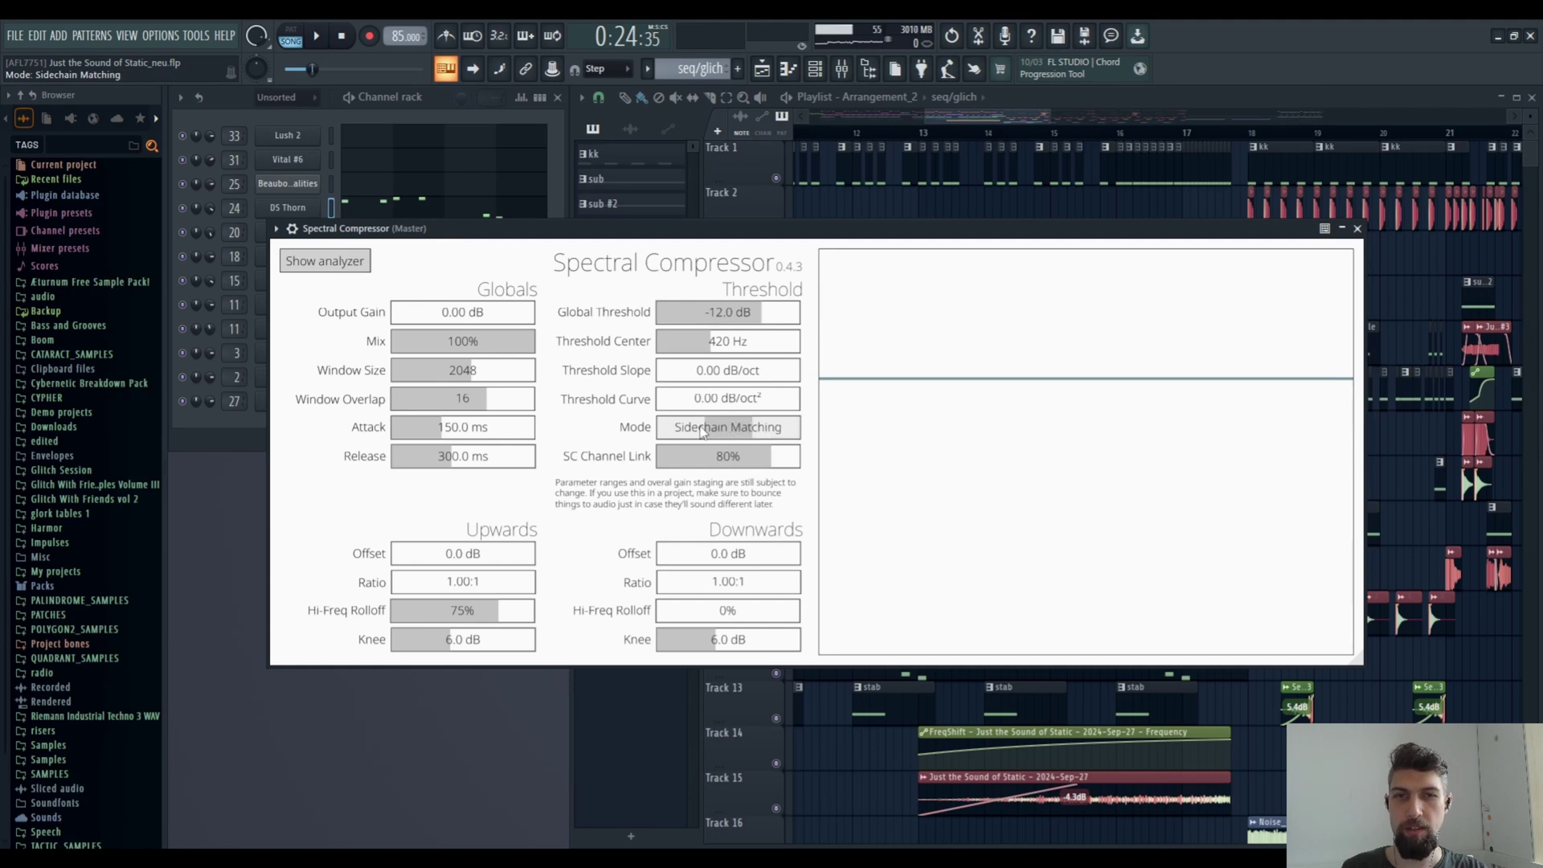
{"action": "left_click", "coordinate": [731, 434]}
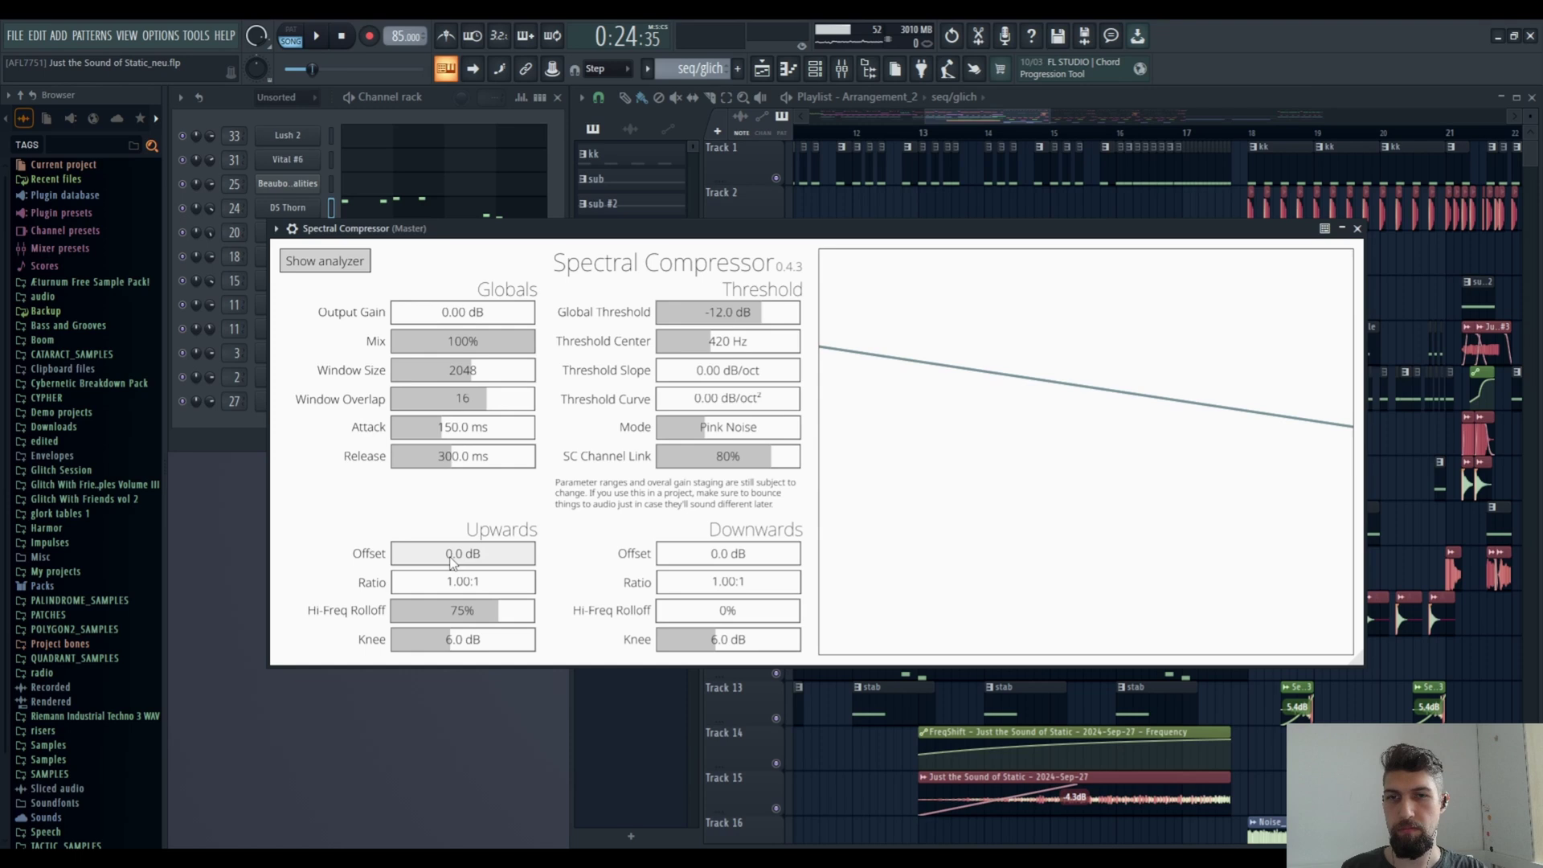
{"action": "scroll", "coordinate": [447, 554], "scroll_direction": "down", "scroll_amount": 5}
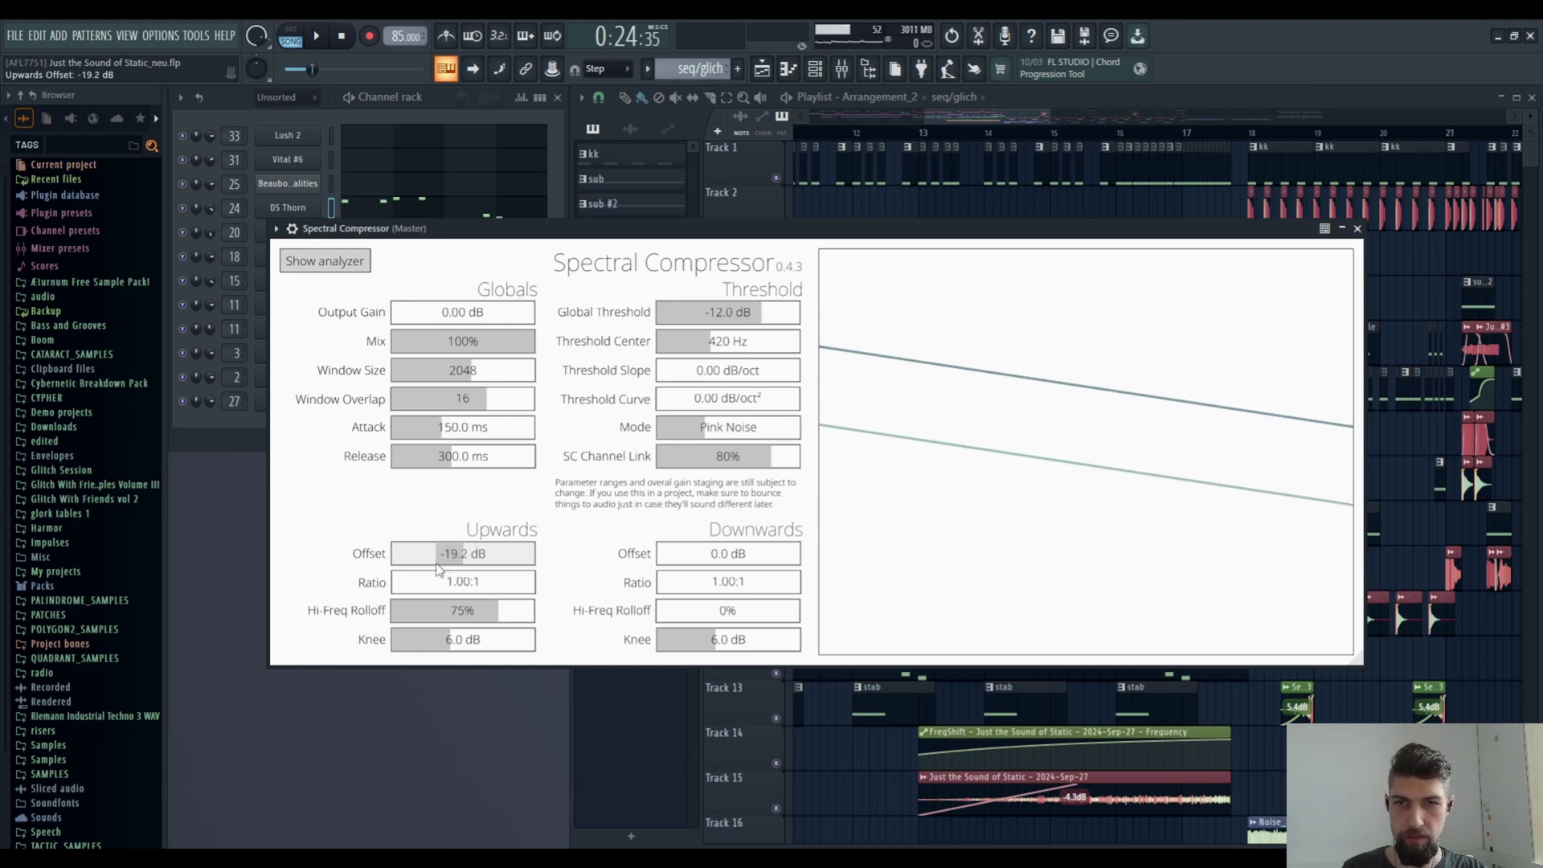
{"action": "double_click", "coordinate": [452, 563]}
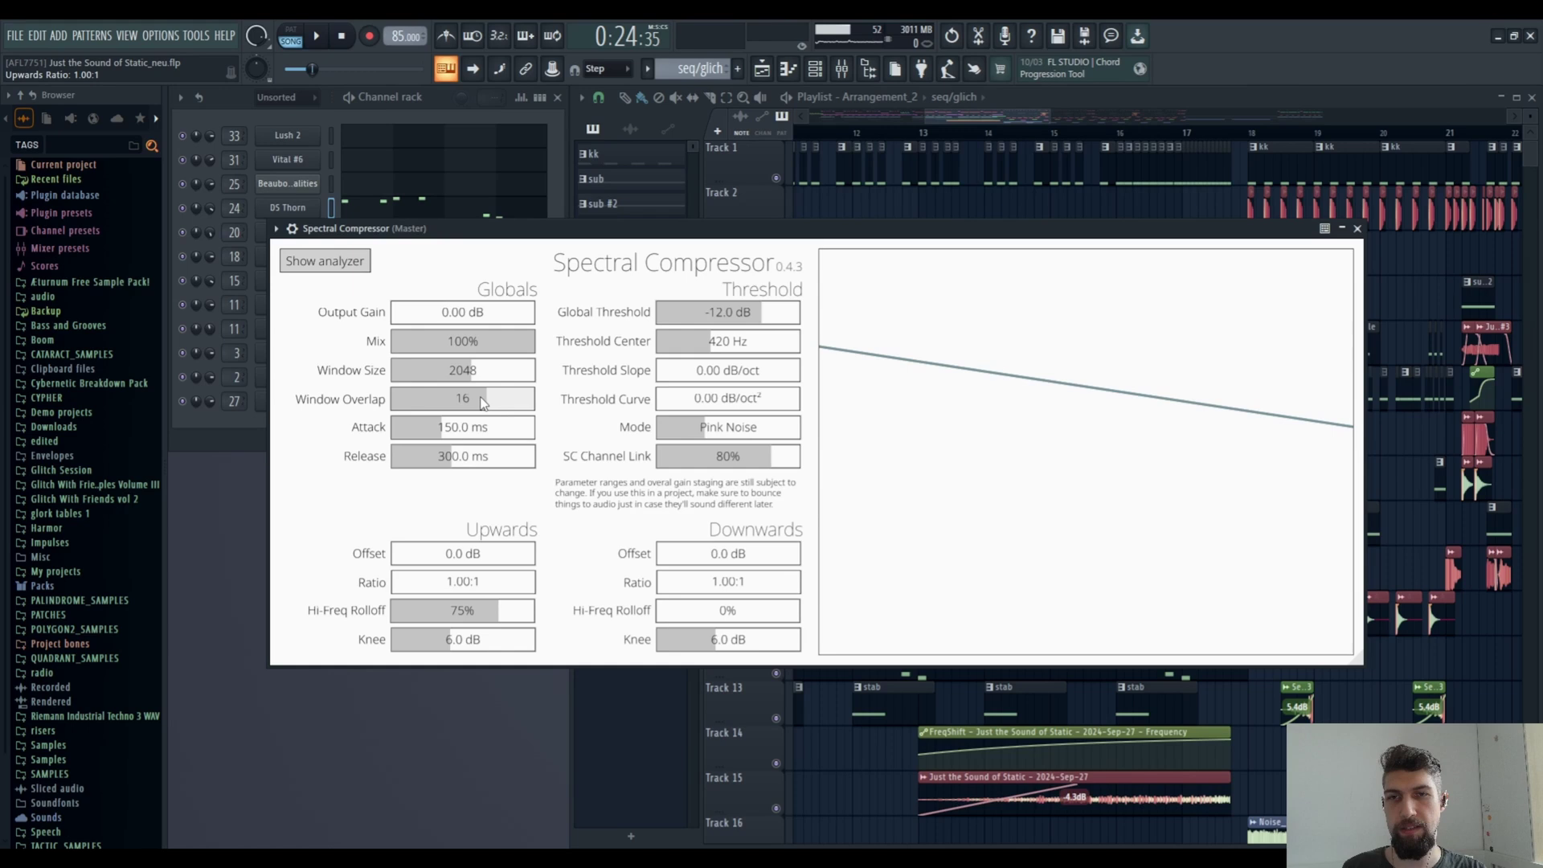
{"action": "left_click_drag", "start_coordinate": [450, 379], "coordinate": [543, 369]}
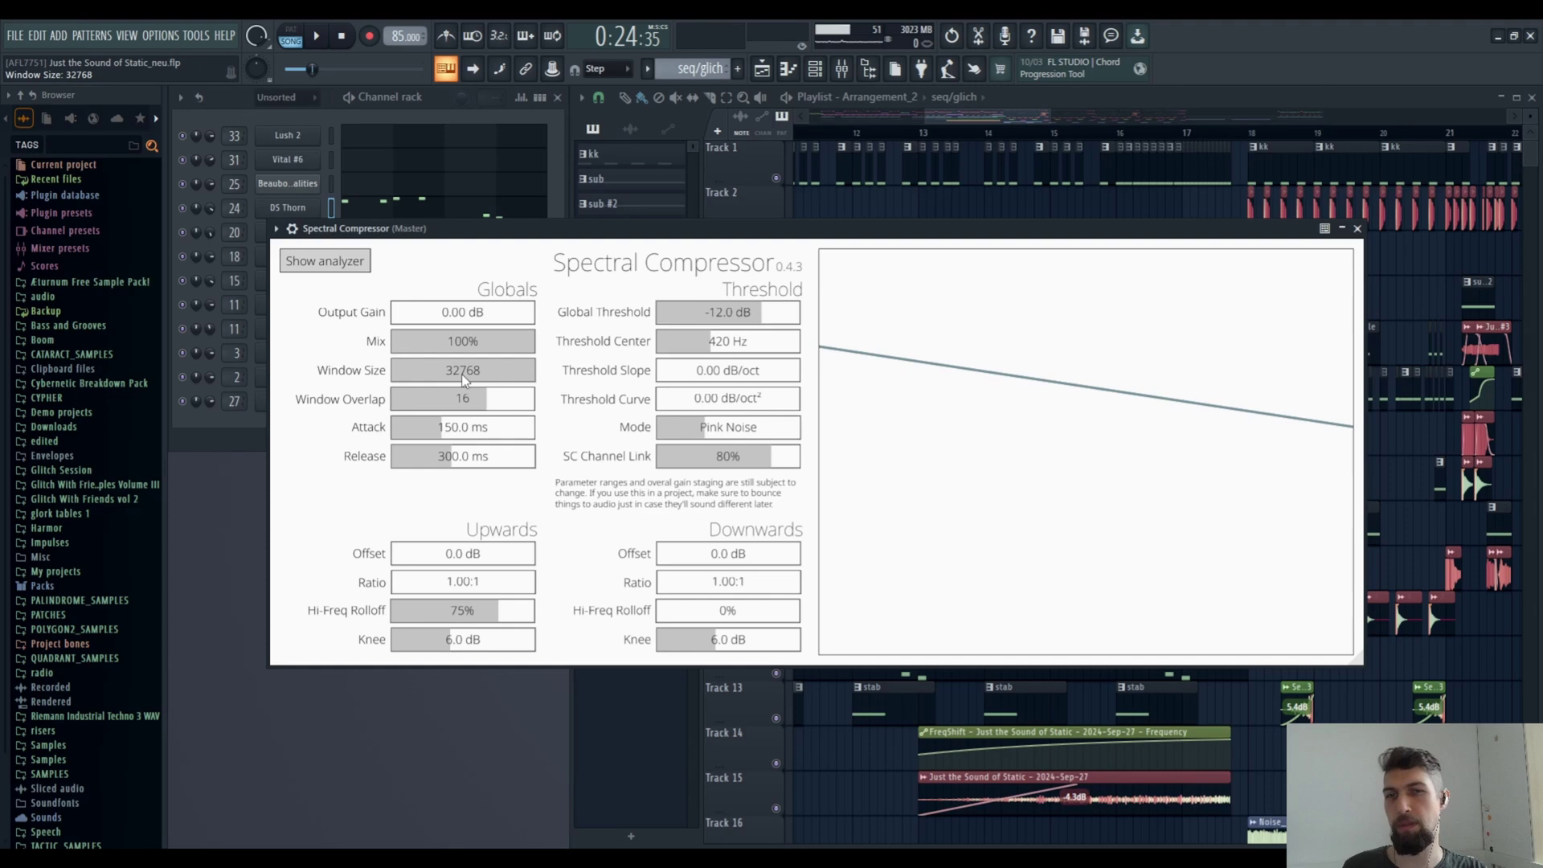
{"action": "left_click_drag", "start_coordinate": [471, 380], "coordinate": [449, 380]}
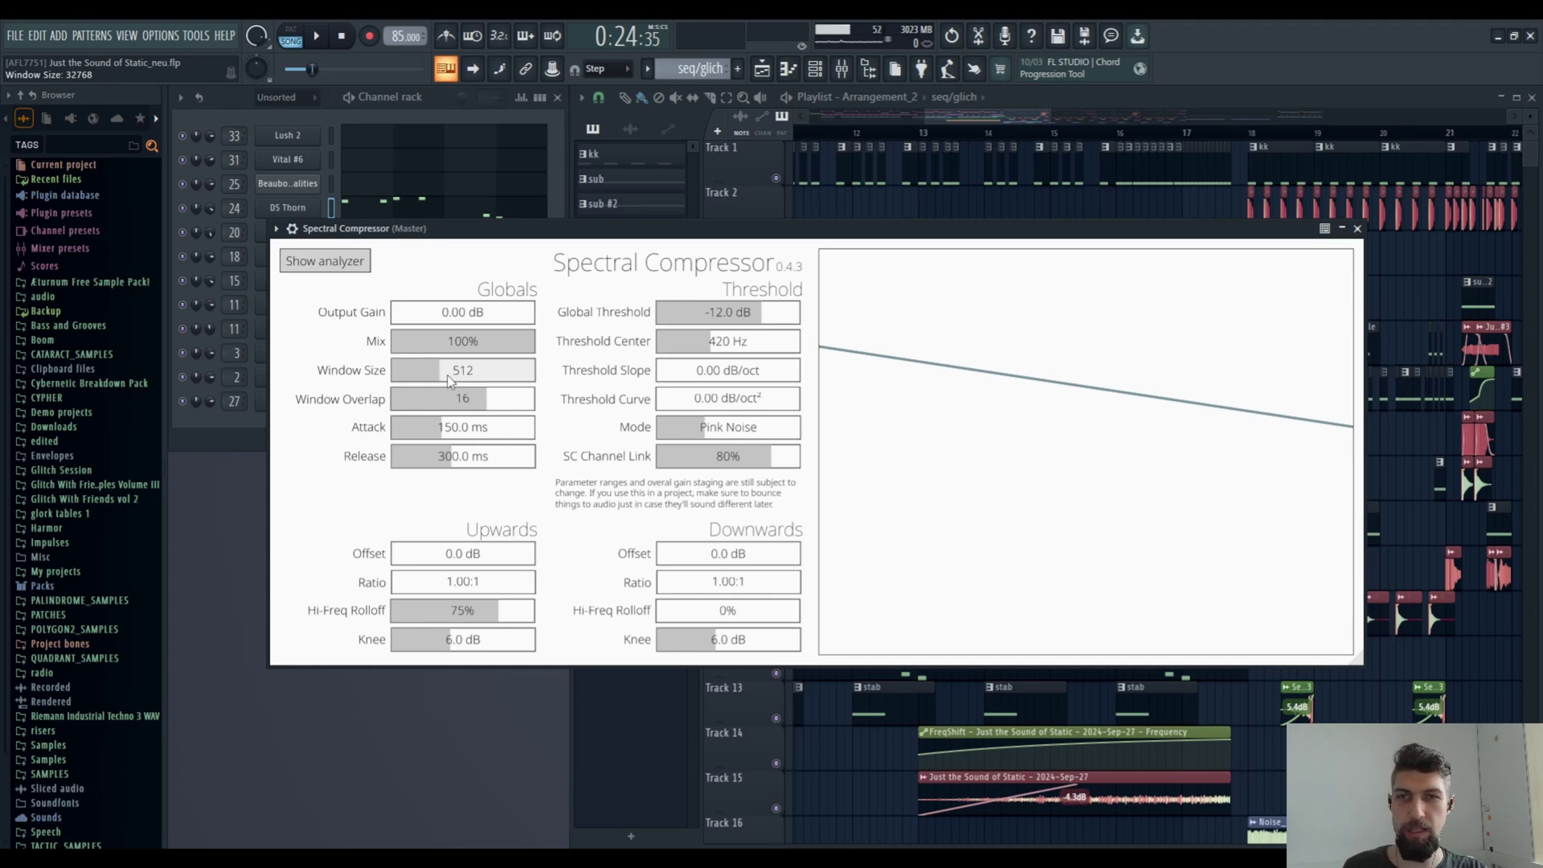
{"action": "scroll", "coordinate": [449, 381], "scroll_direction": "up", "scroll_amount": 2}
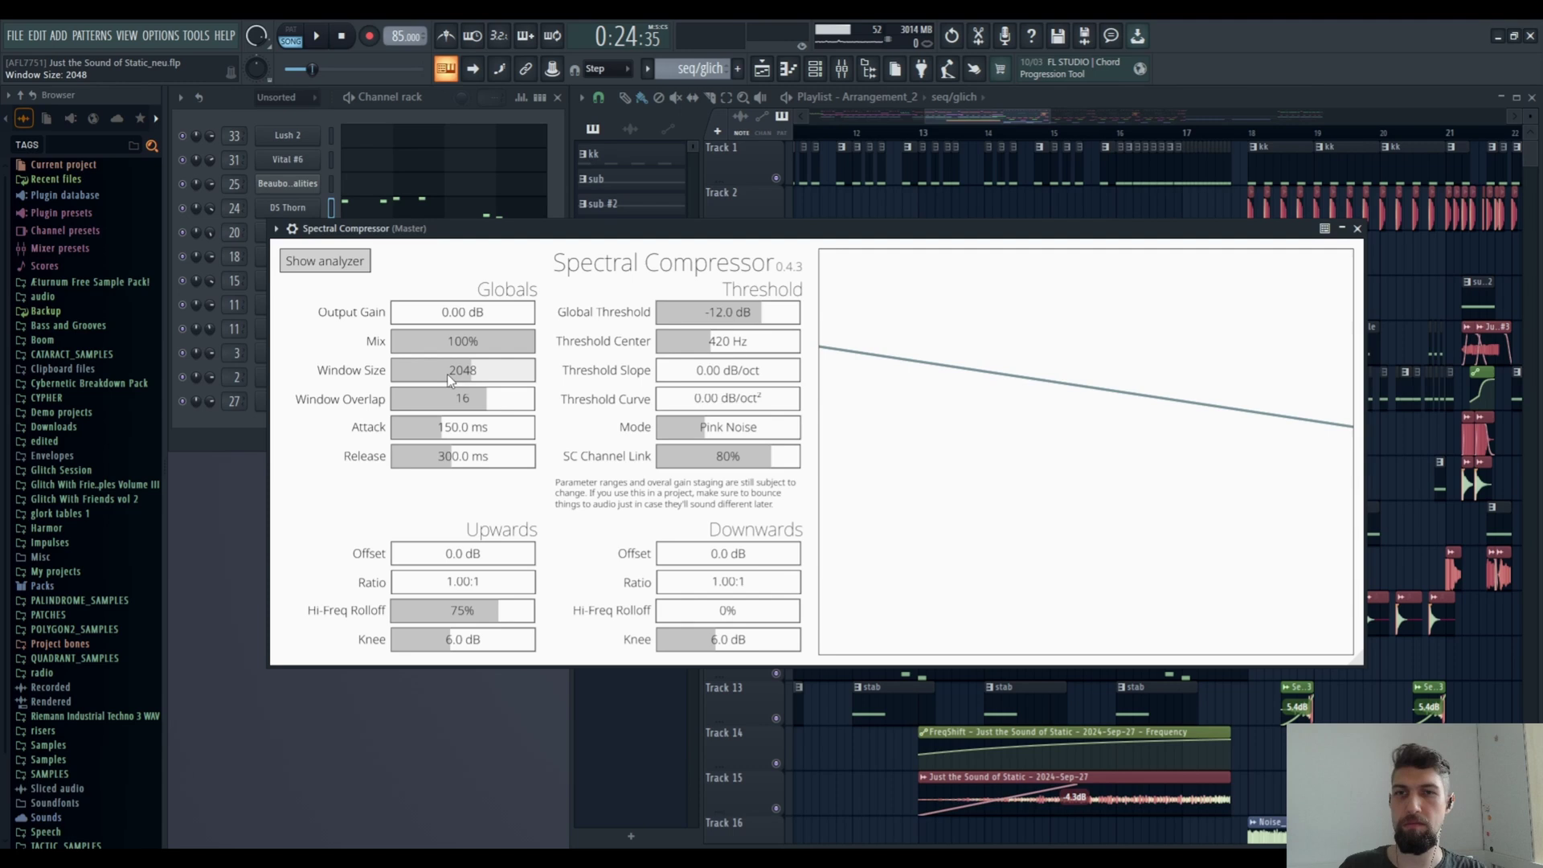
{"action": "left_click_drag", "start_coordinate": [906, 228], "coordinate": [870, 263]}
Step: Play the arrangement from bar 2 through the Spectral Compressor, then stop playback
{"action": "left_click", "coordinate": [870, 147]}
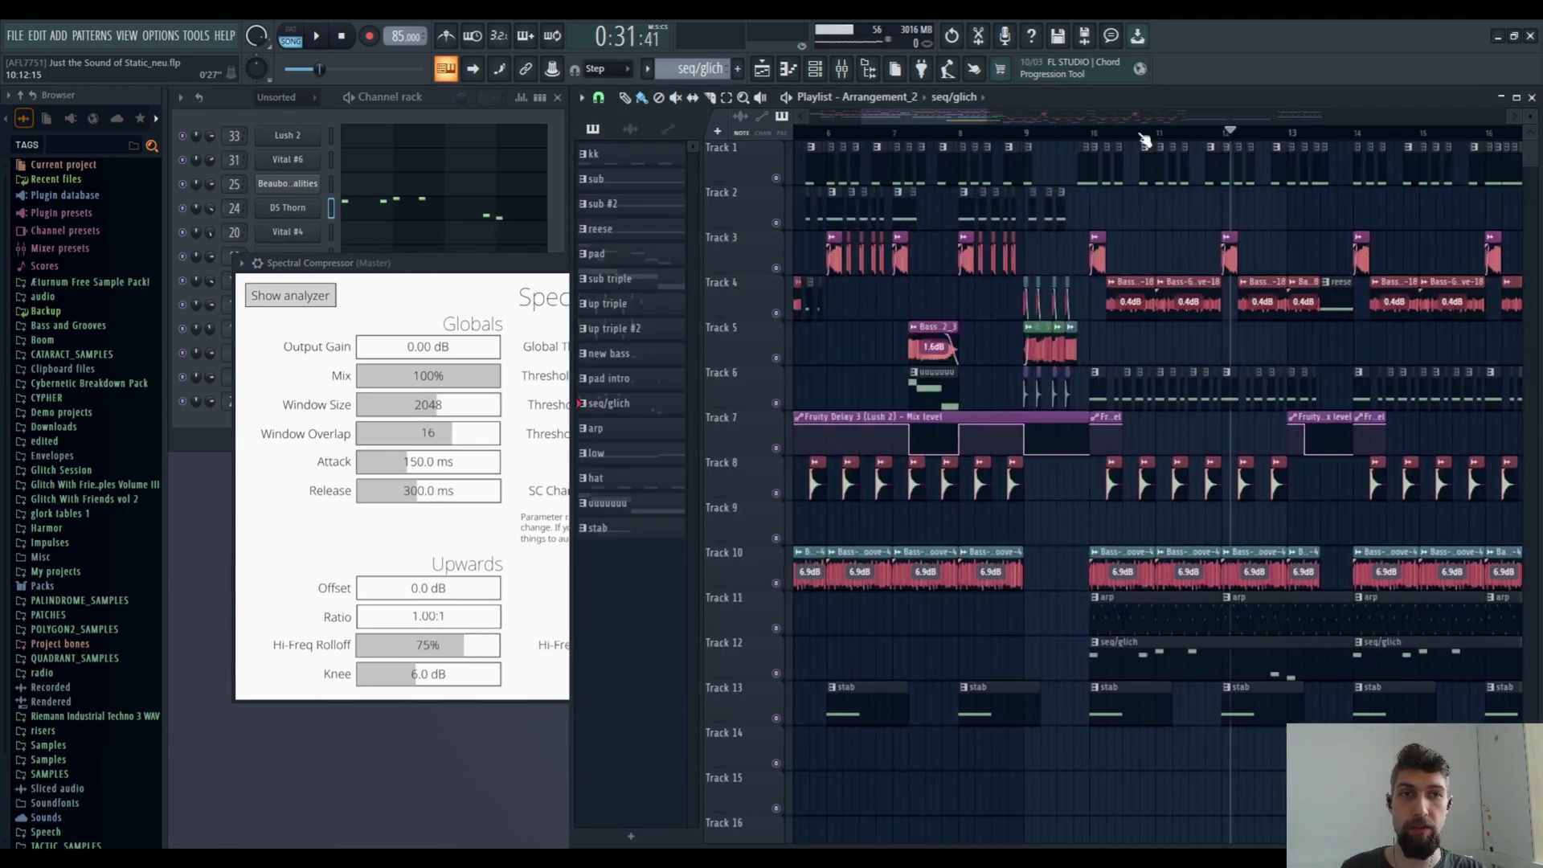
{"action": "left_click", "coordinate": [1140, 133]}
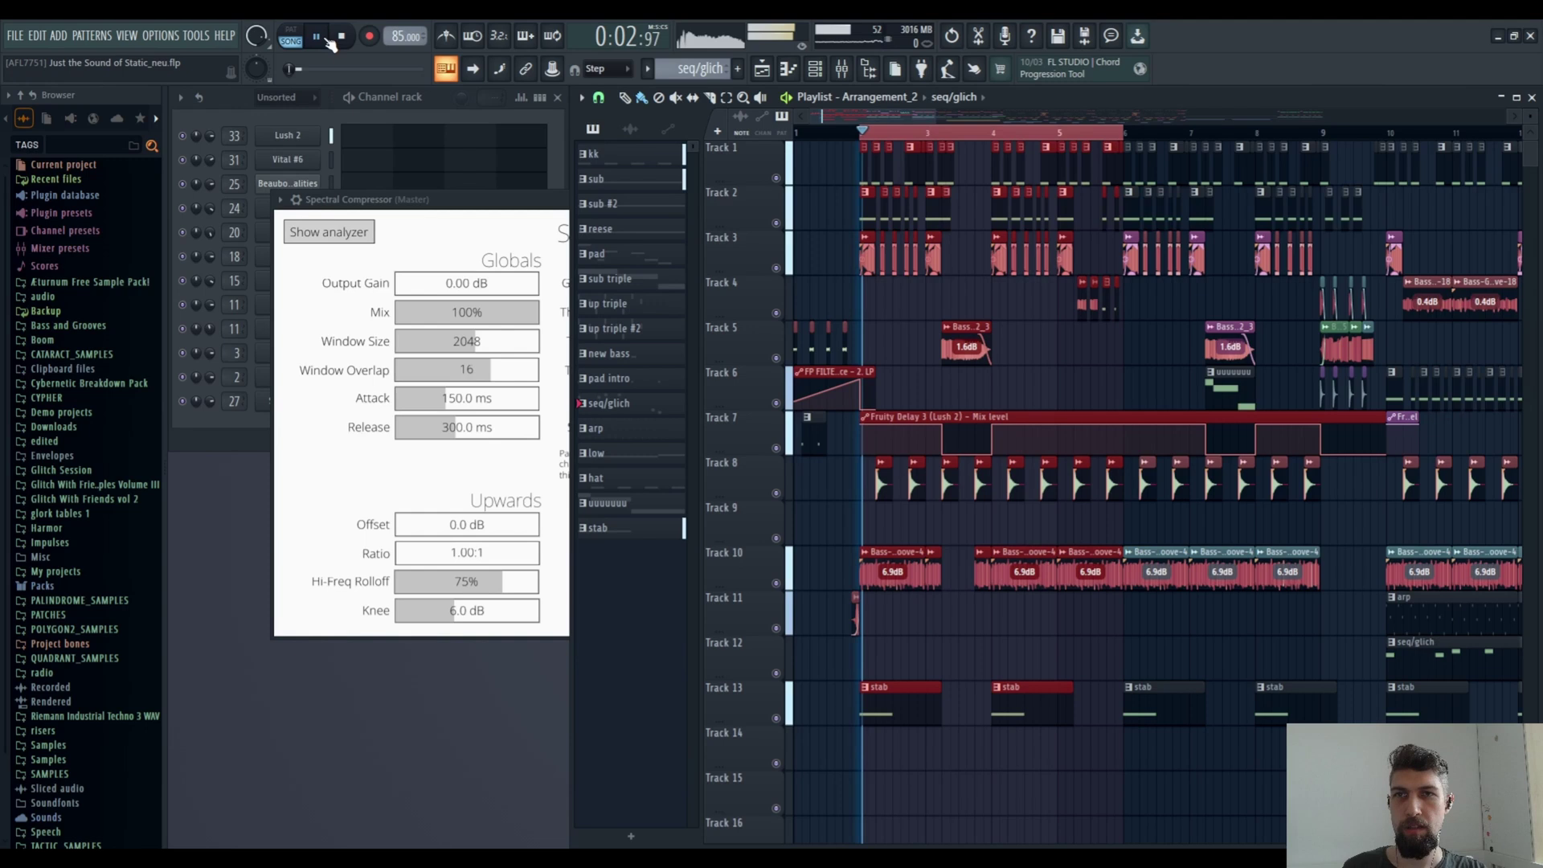
{"action": "left_click", "coordinate": [481, 205]}
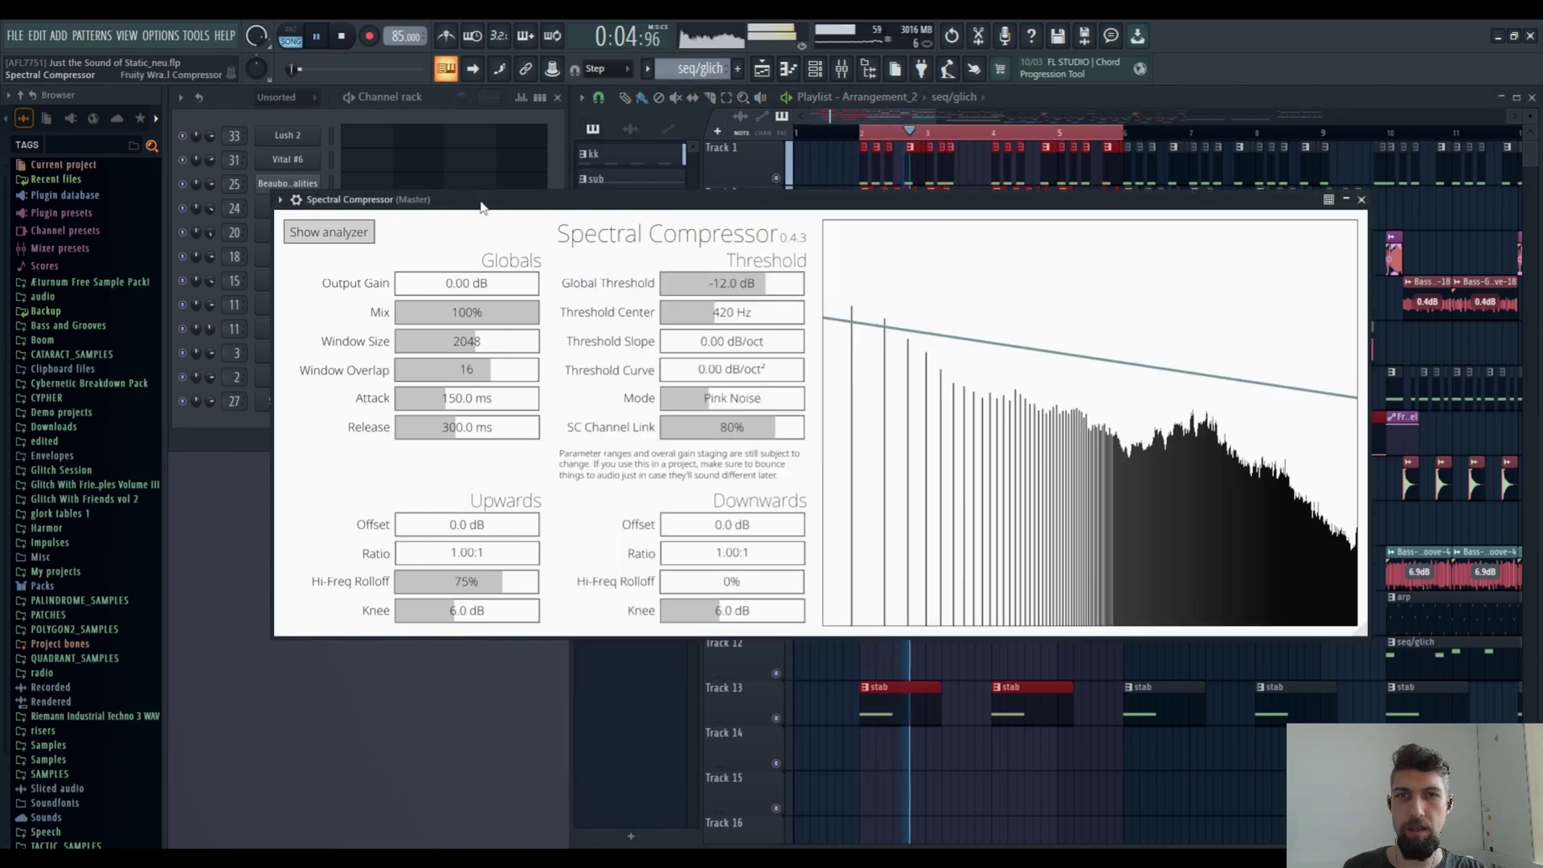
{"action": "left_click", "coordinate": [352, 38]}
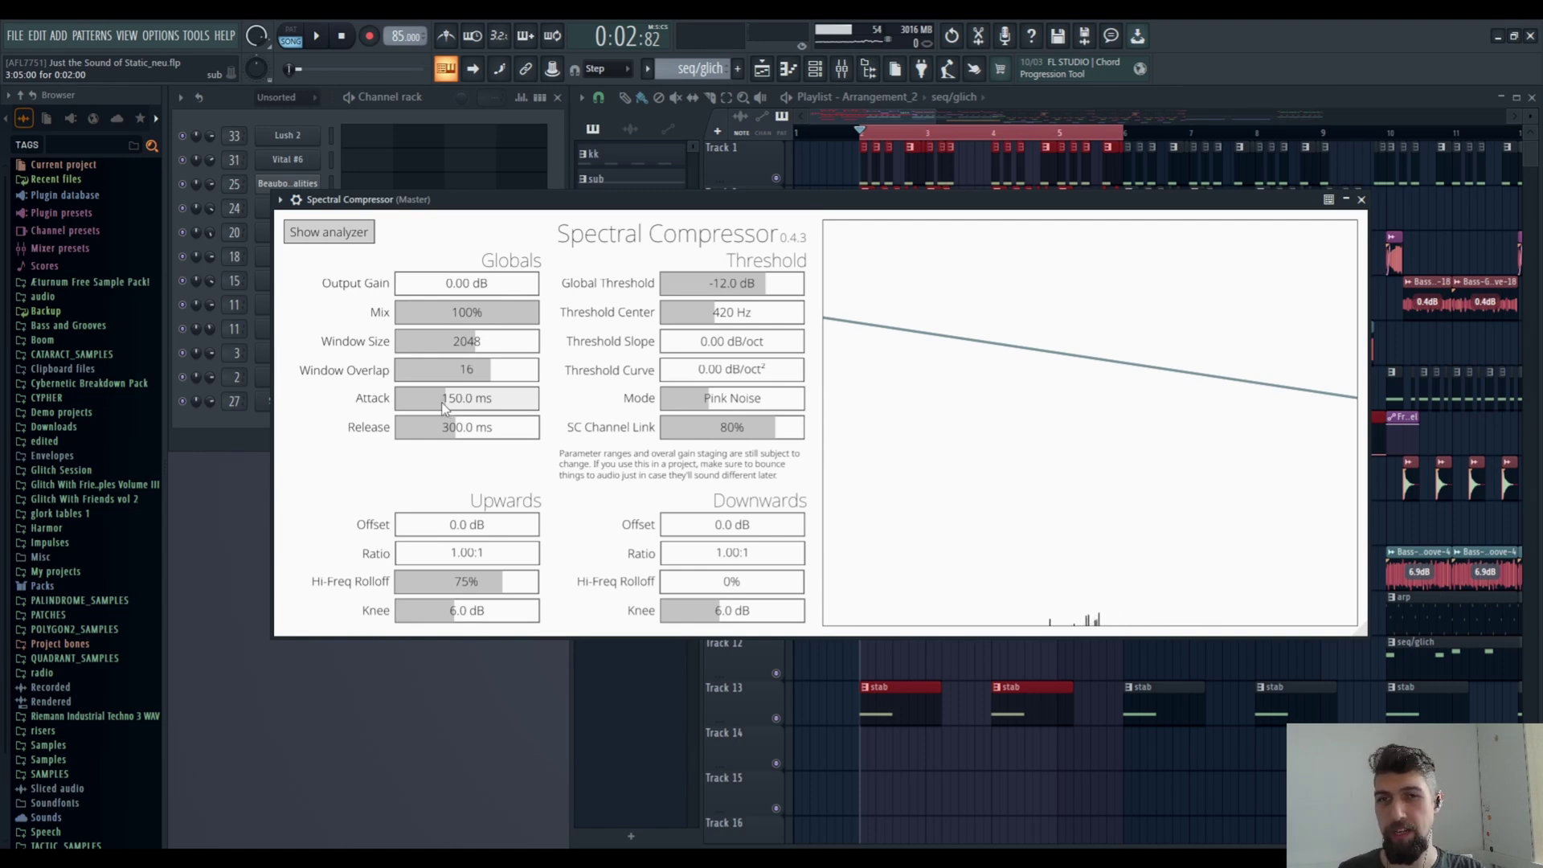
Step: Set the attack to 31.3 ms, then try Threshold Center (reset to 420 Hz) and Global Threshold
{"action": "left_click_drag", "start_coordinate": [443, 407], "coordinate": [432, 409]}
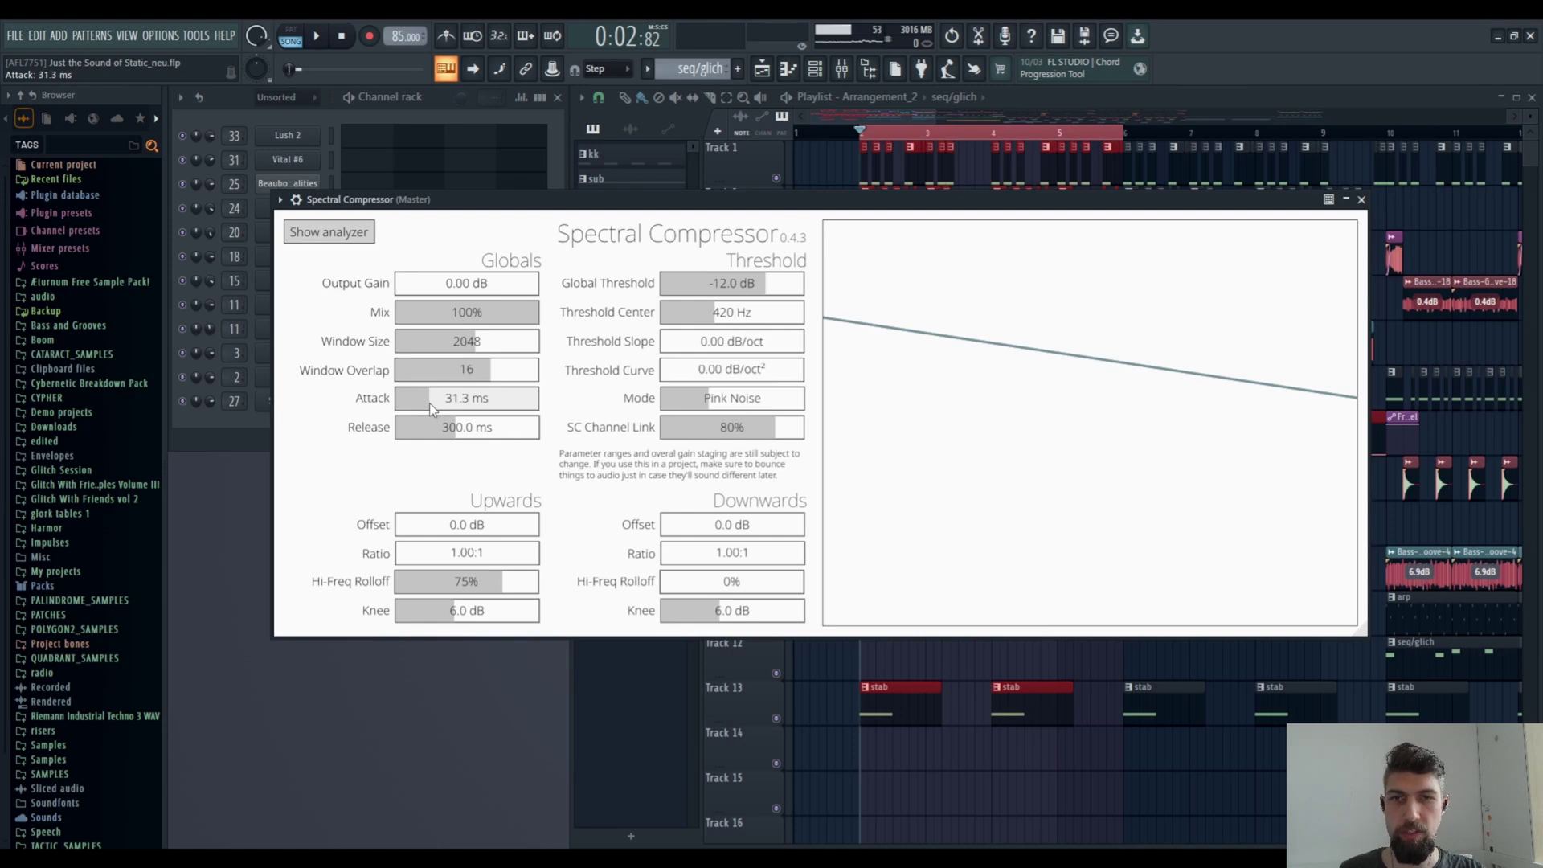
{"action": "left_click_drag", "start_coordinate": [432, 409], "coordinate": [434, 409]}
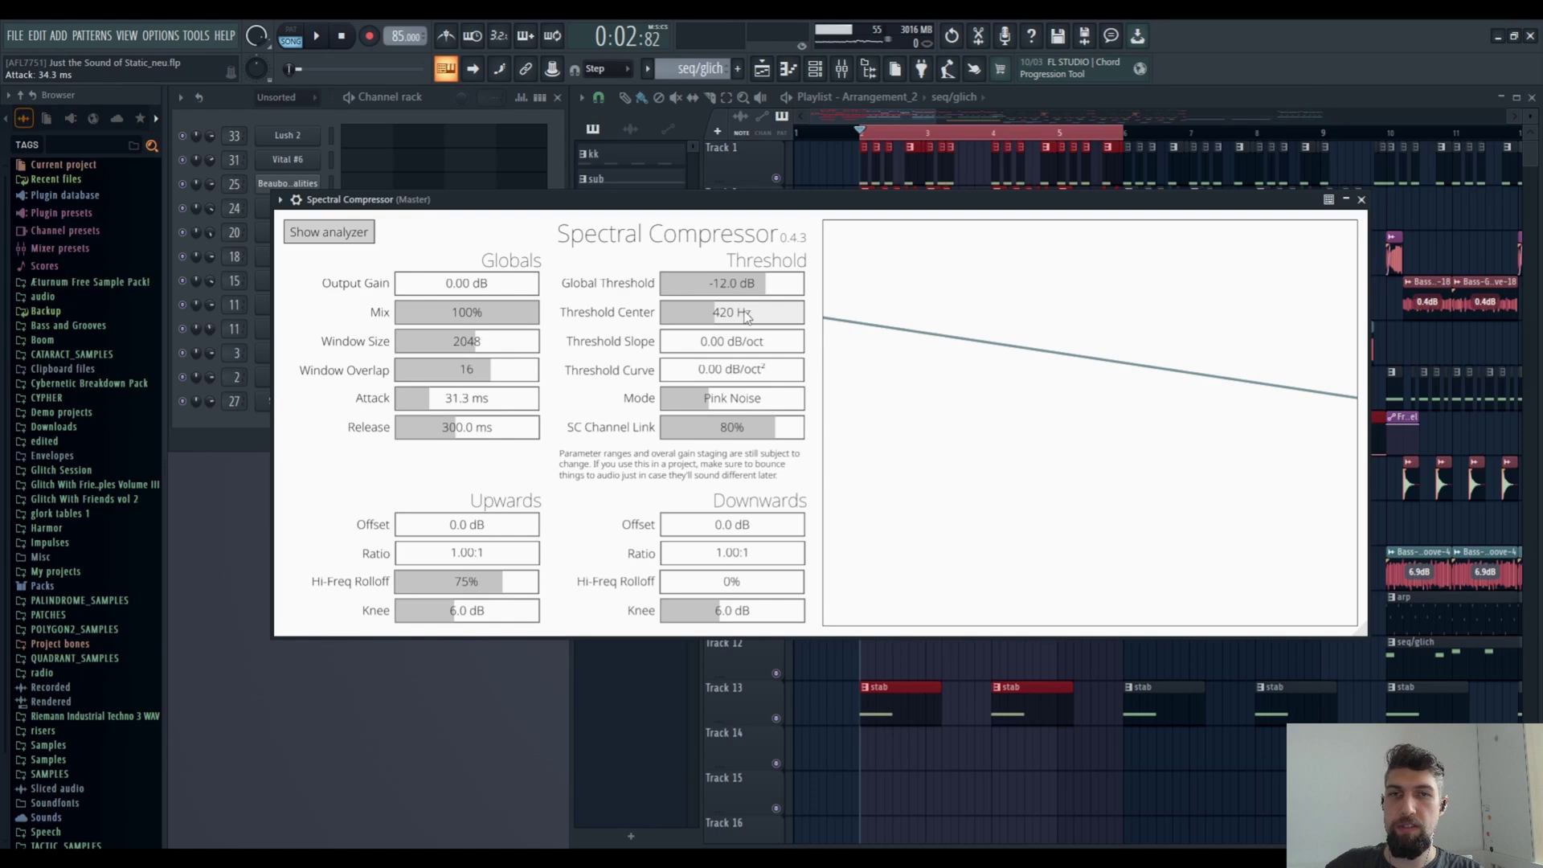
{"action": "mouse_move", "coordinate": [713, 311]}
{"action": "left_mouse_down"}
{"action": "mouse_move", "coordinate": [781, 314]}
{"action": "mouse_move", "coordinate": [711, 319]}
{"action": "left_mouse_up"}
{"action": "double_click", "coordinate": [711, 319]}
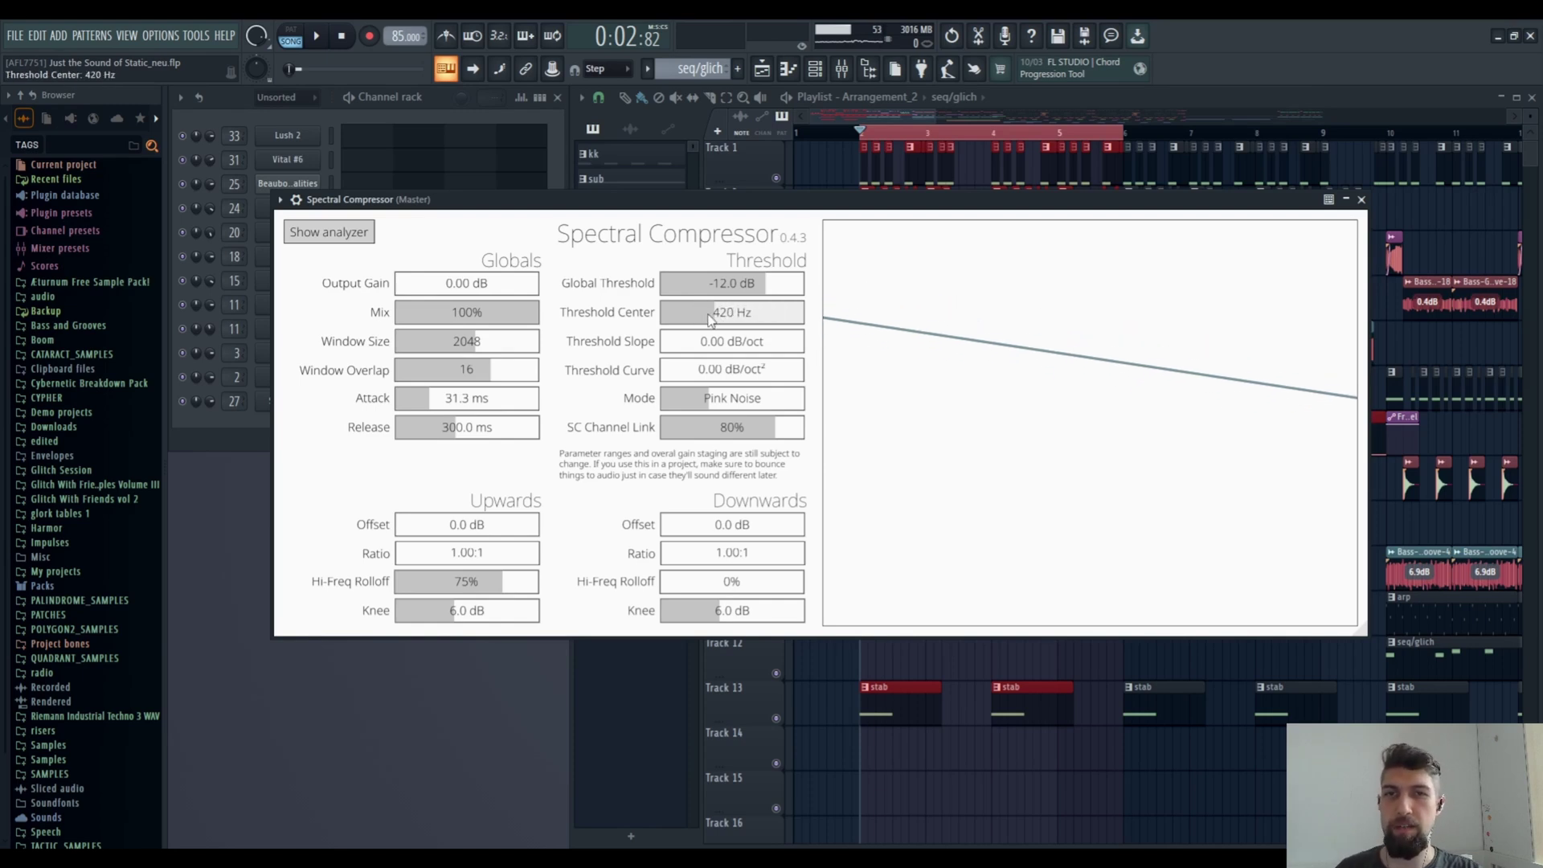
{"action": "mouse_move", "coordinate": [728, 286]}
{"action": "left_mouse_down"}
{"action": "mouse_move", "coordinate": [675, 287]}
{"action": "mouse_move", "coordinate": [750, 284]}
{"action": "left_mouse_up"}
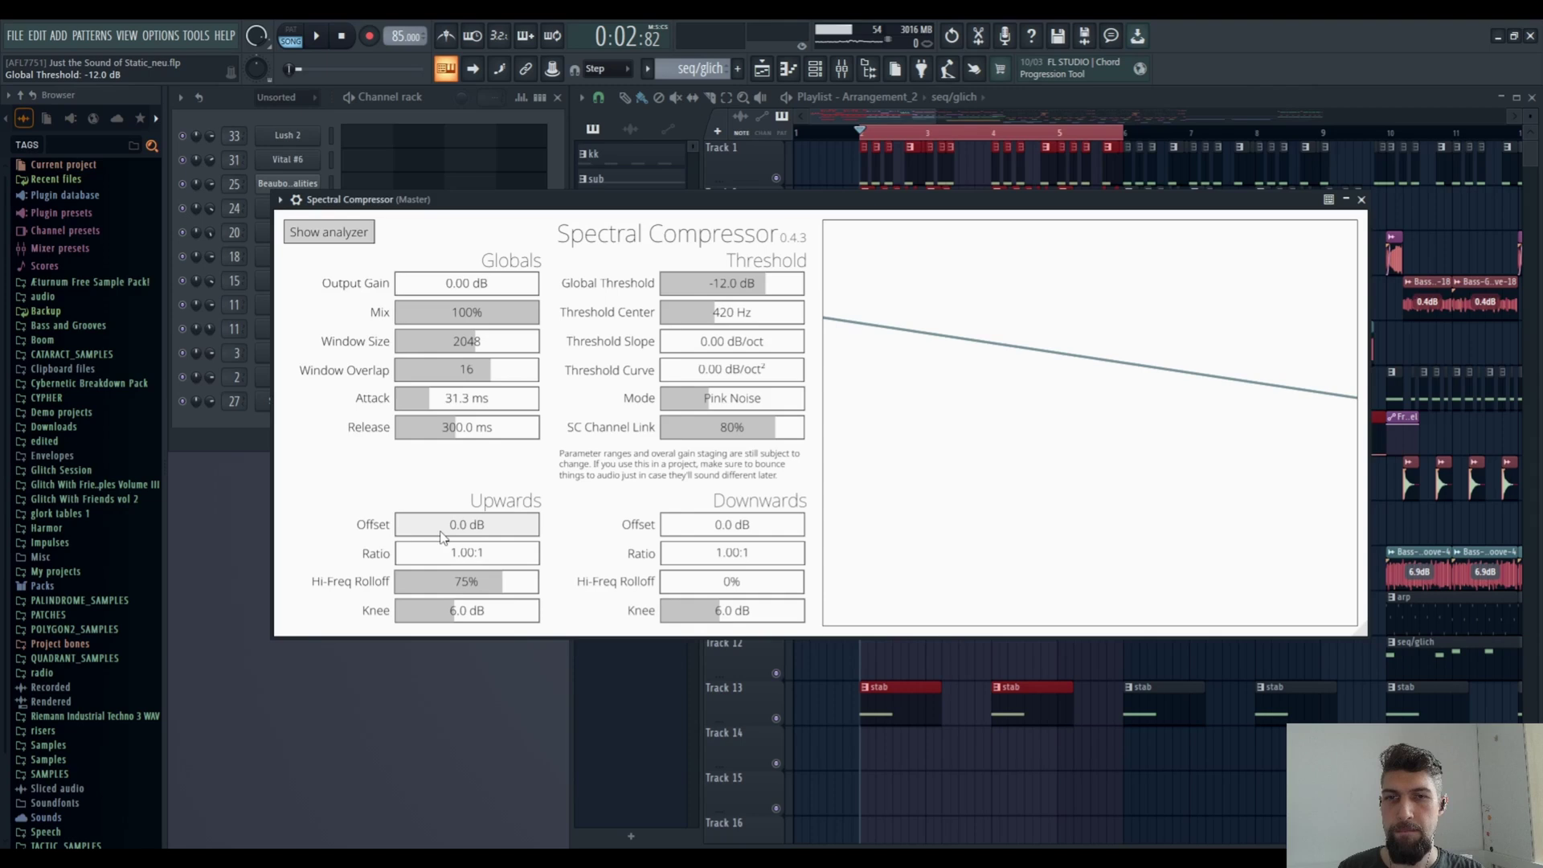
Step: Raise the upwards offset to 21.8 dB and increase the upwards ratio, then audition it
{"action": "left_click_drag", "start_coordinate": [421, 532], "coordinate": [502, 526]}
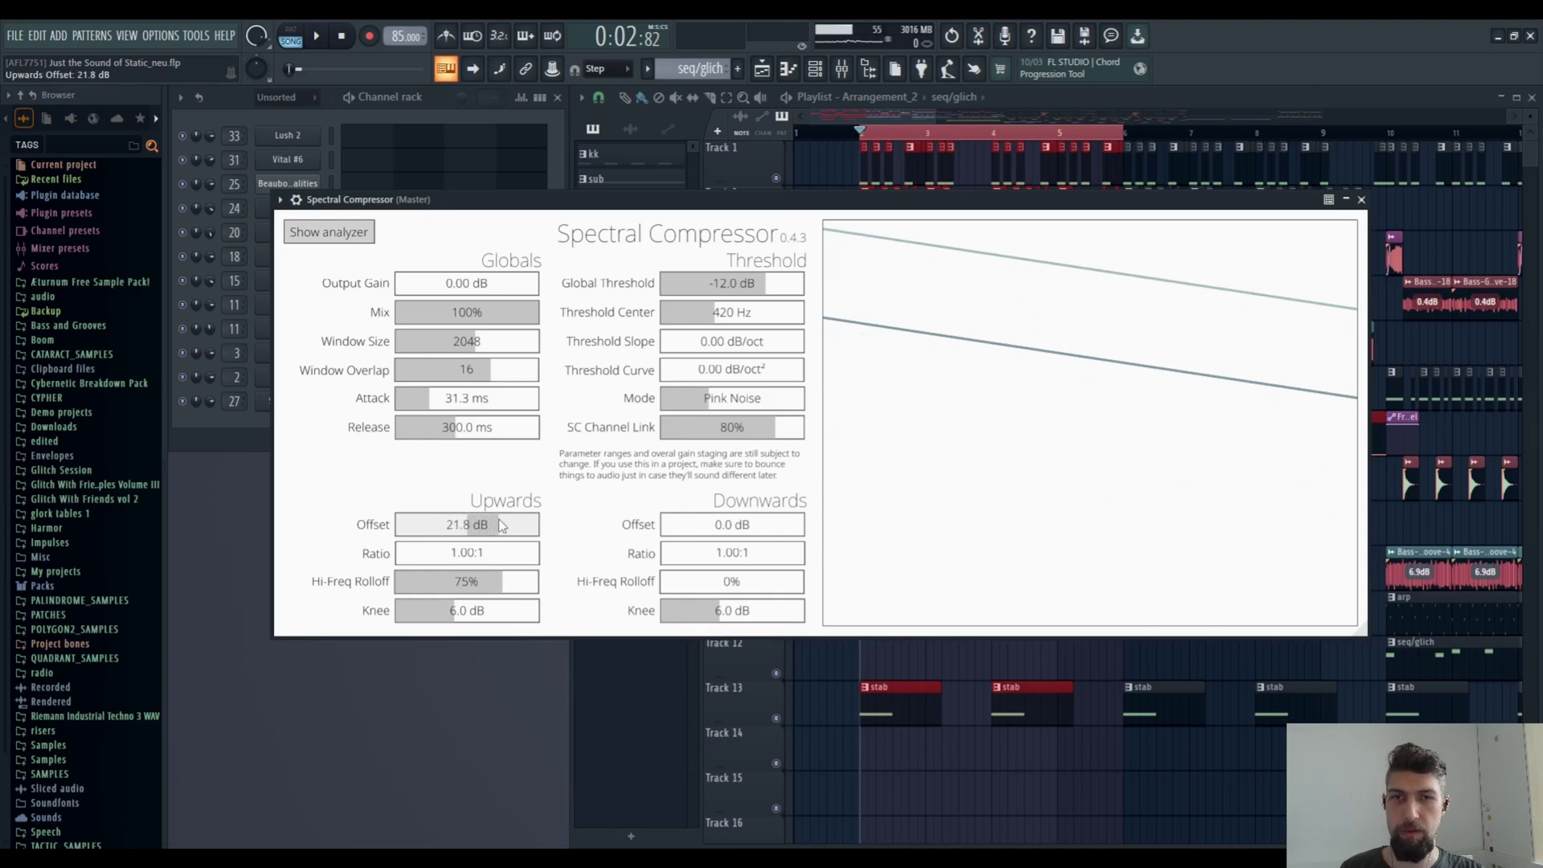
{"action": "left_click_drag", "start_coordinate": [405, 563], "coordinate": [439, 565]}
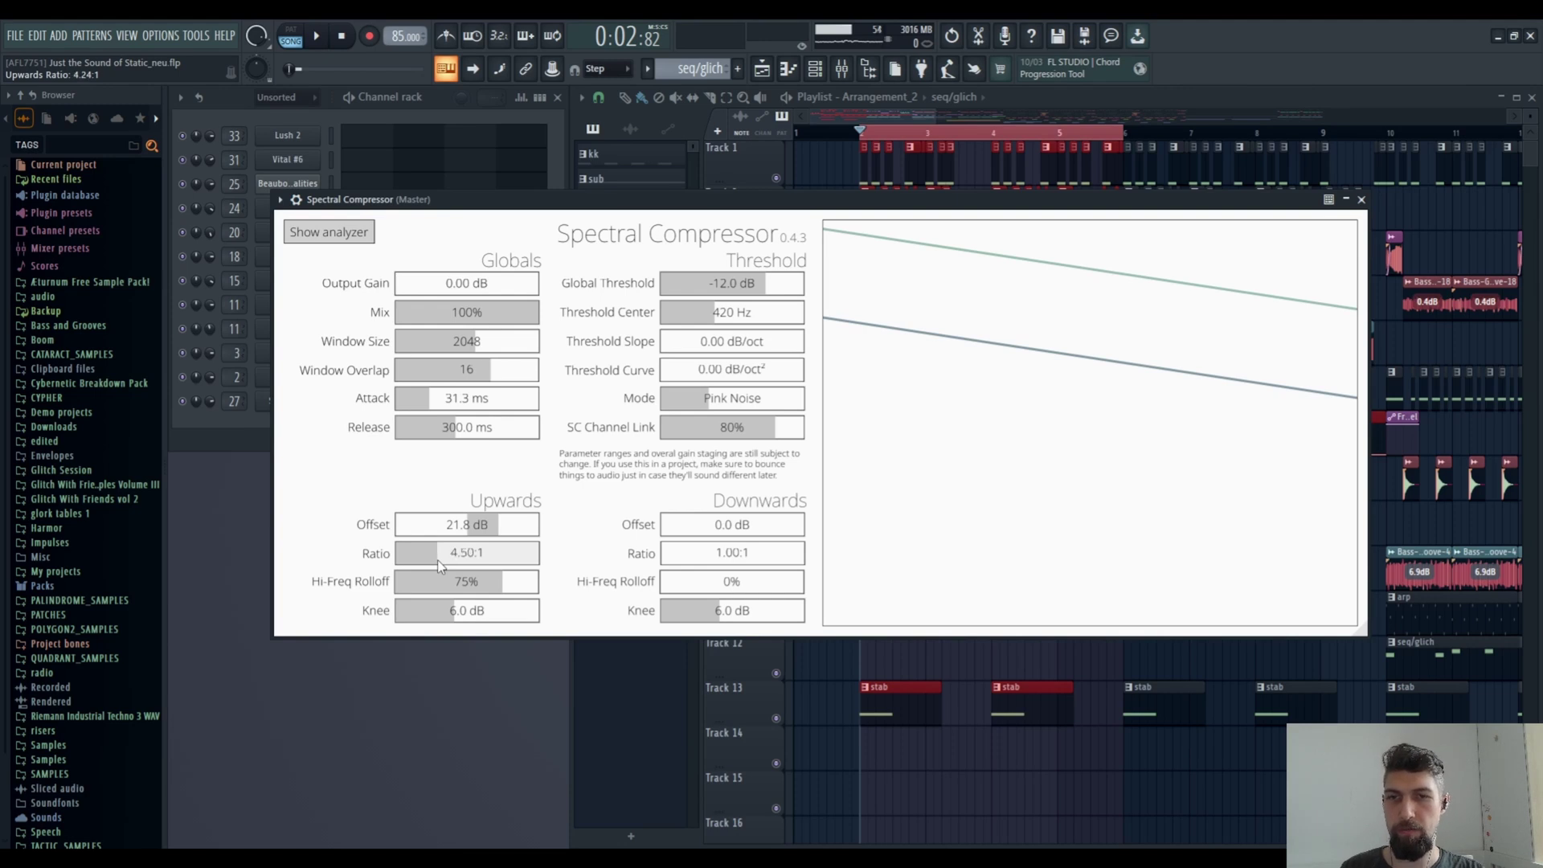
{"action": "left_click", "coordinate": [316, 37]}
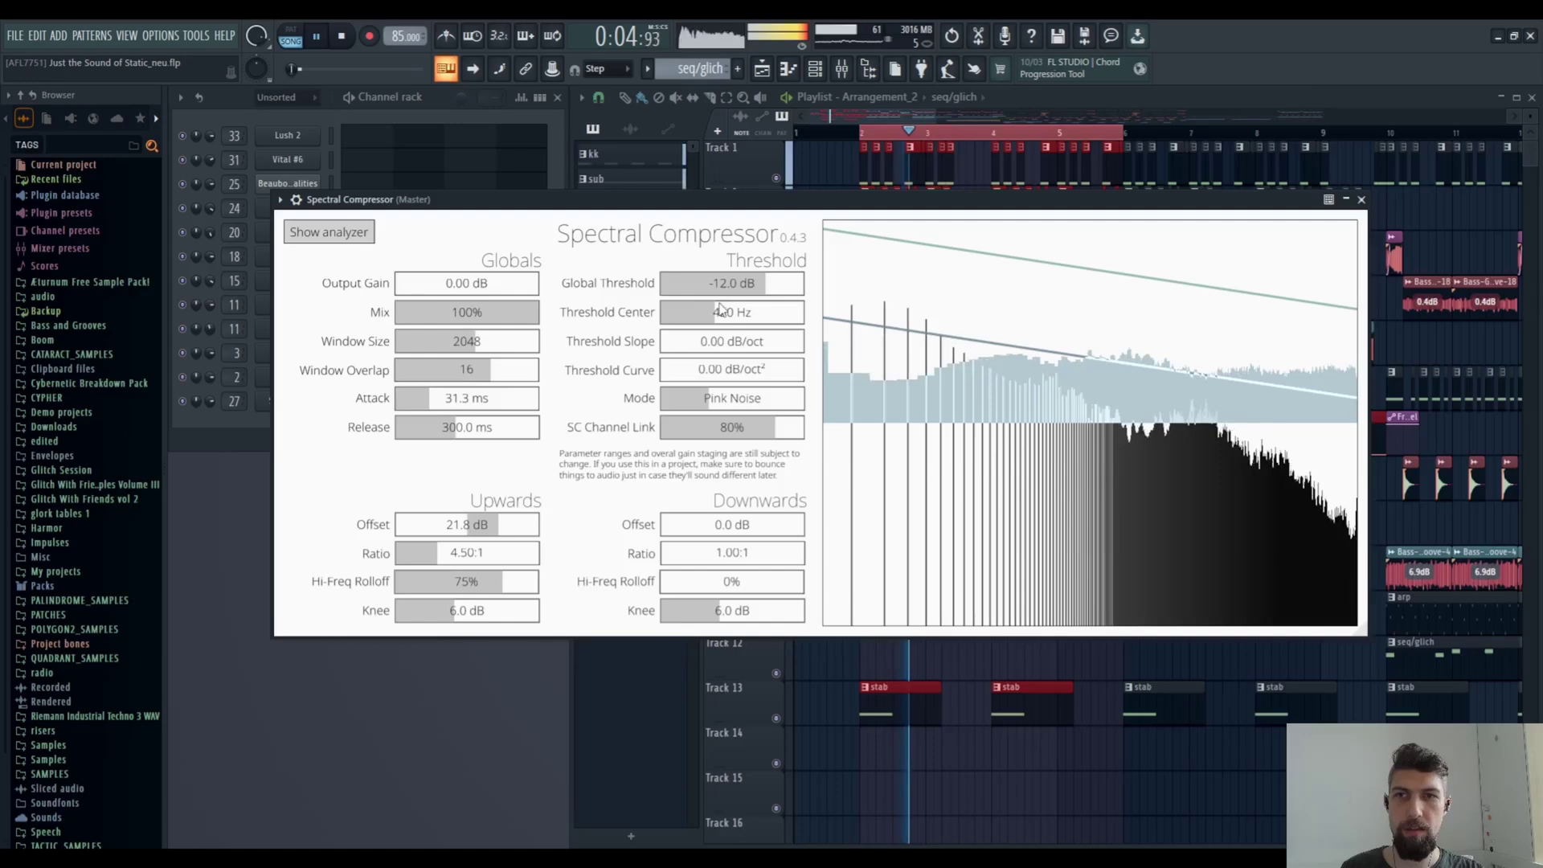
{"action": "left_click", "coordinate": [842, 69]}
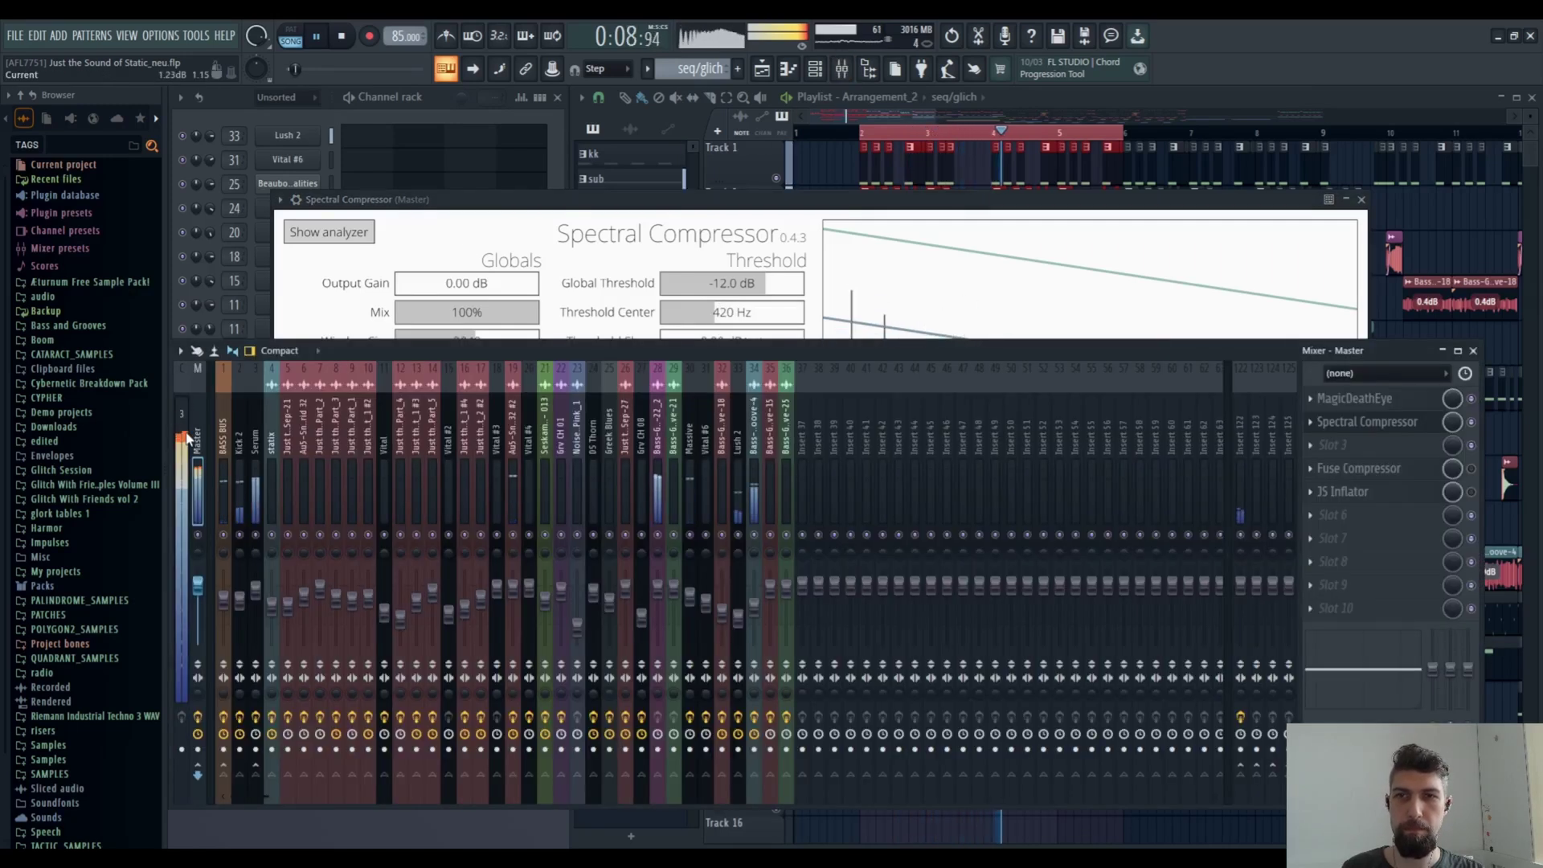
{"action": "key", "text": "space"}
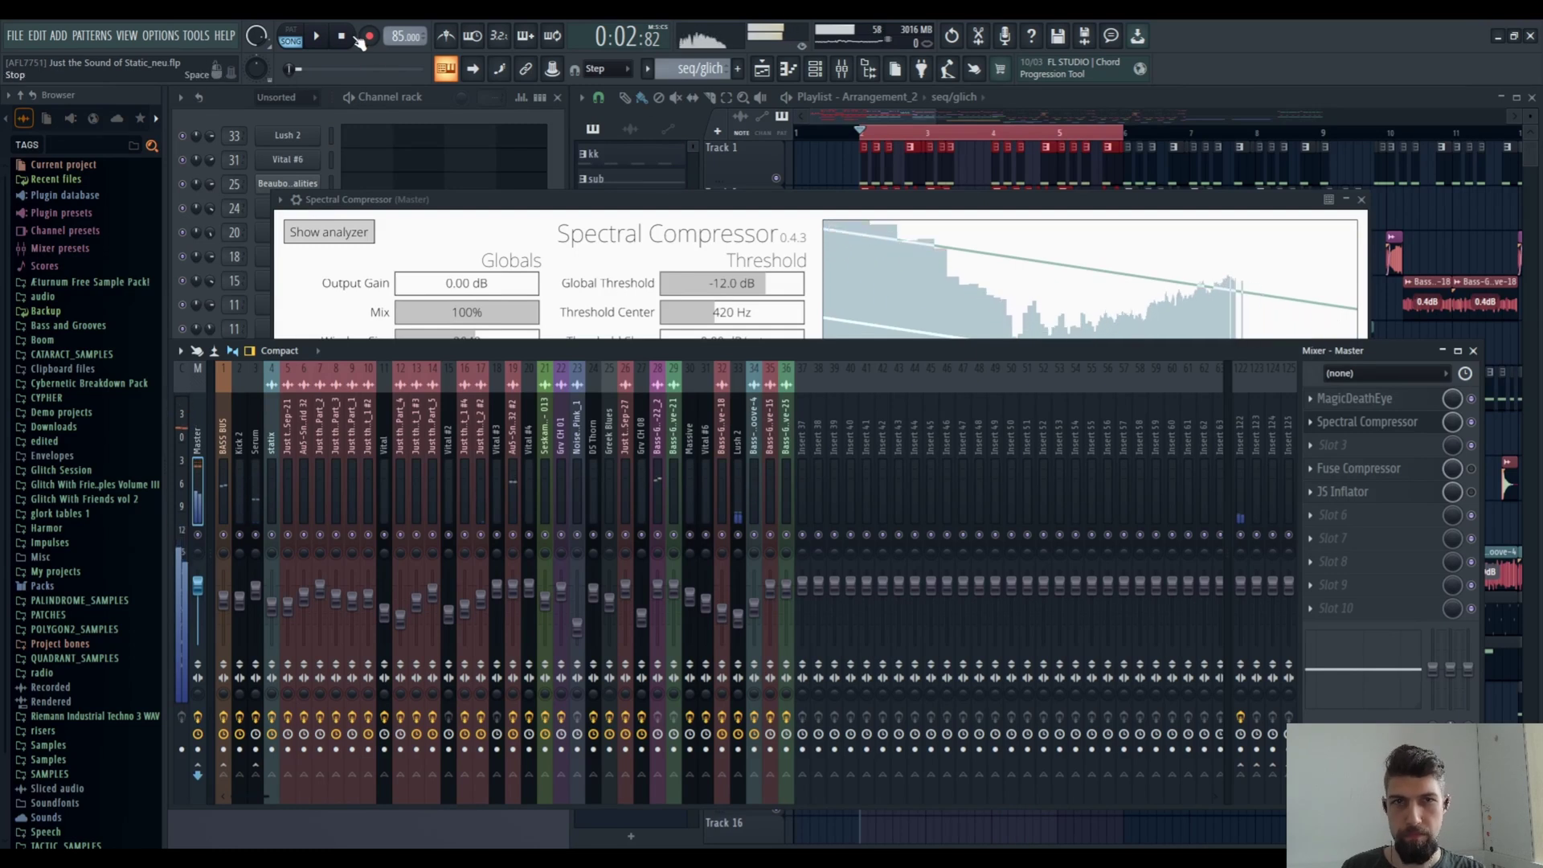
{"action": "left_click", "coordinate": [1472, 350]}
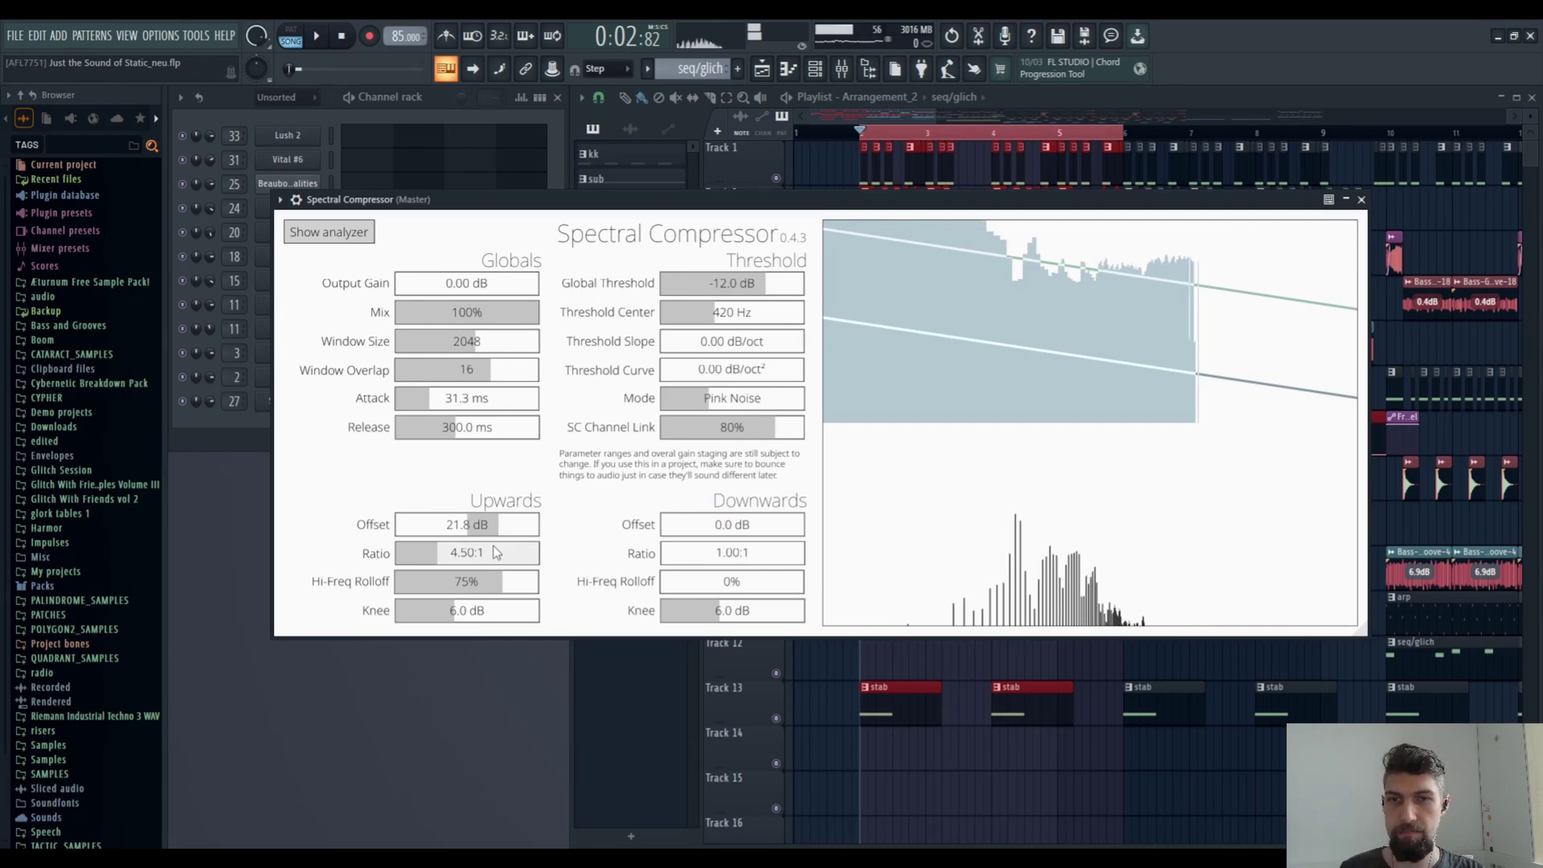
Step: Bring the upwards offset back to 0.0 dB and listen to the mix
{"action": "left_click_drag", "start_coordinate": [498, 537], "coordinate": [472, 533]}
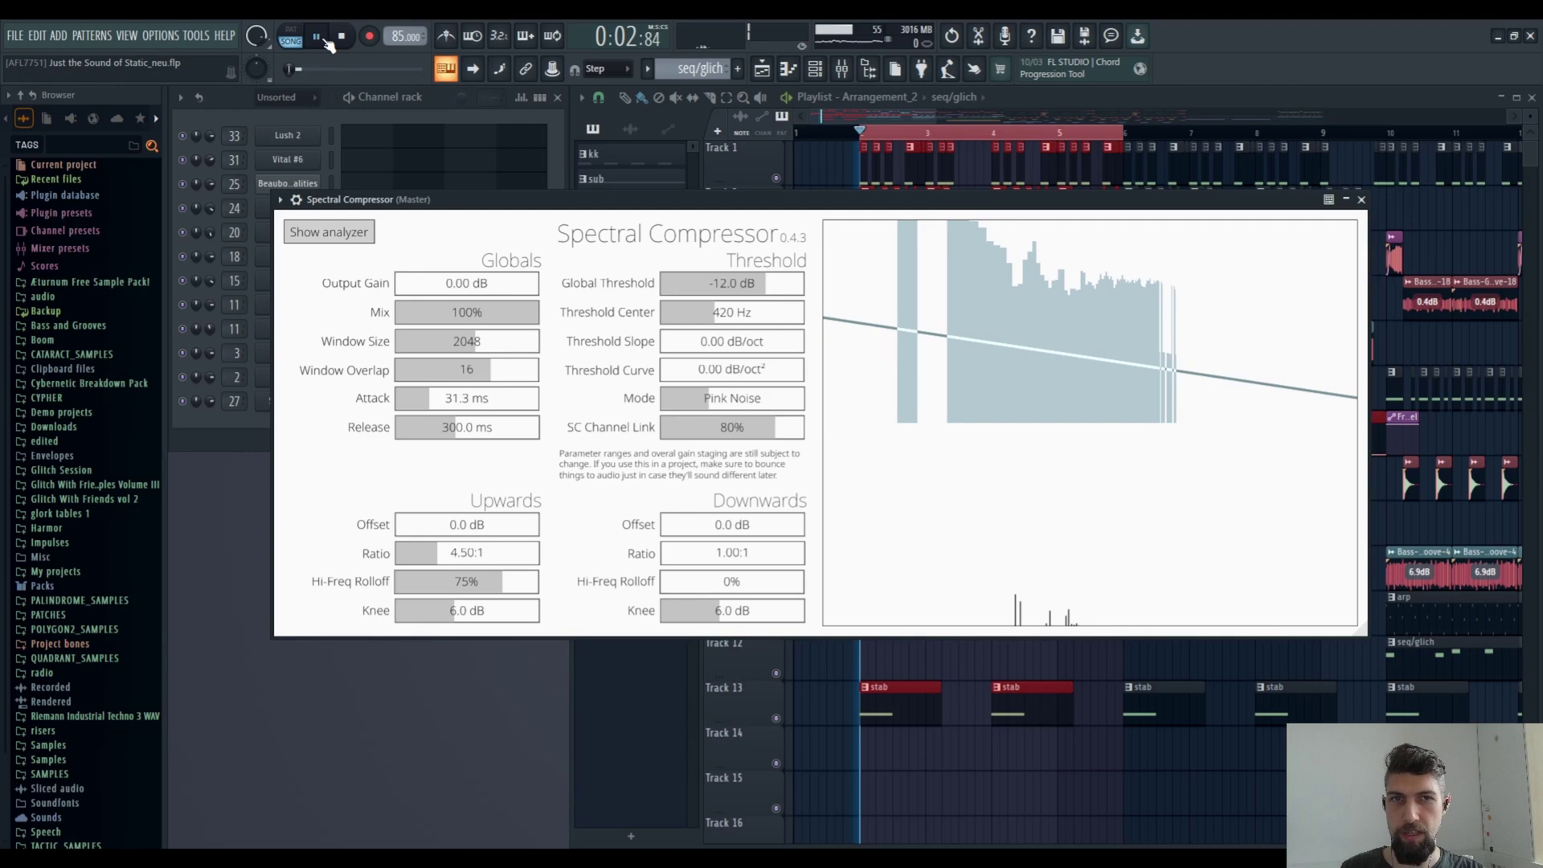
{"action": "left_click", "coordinate": [319, 38]}
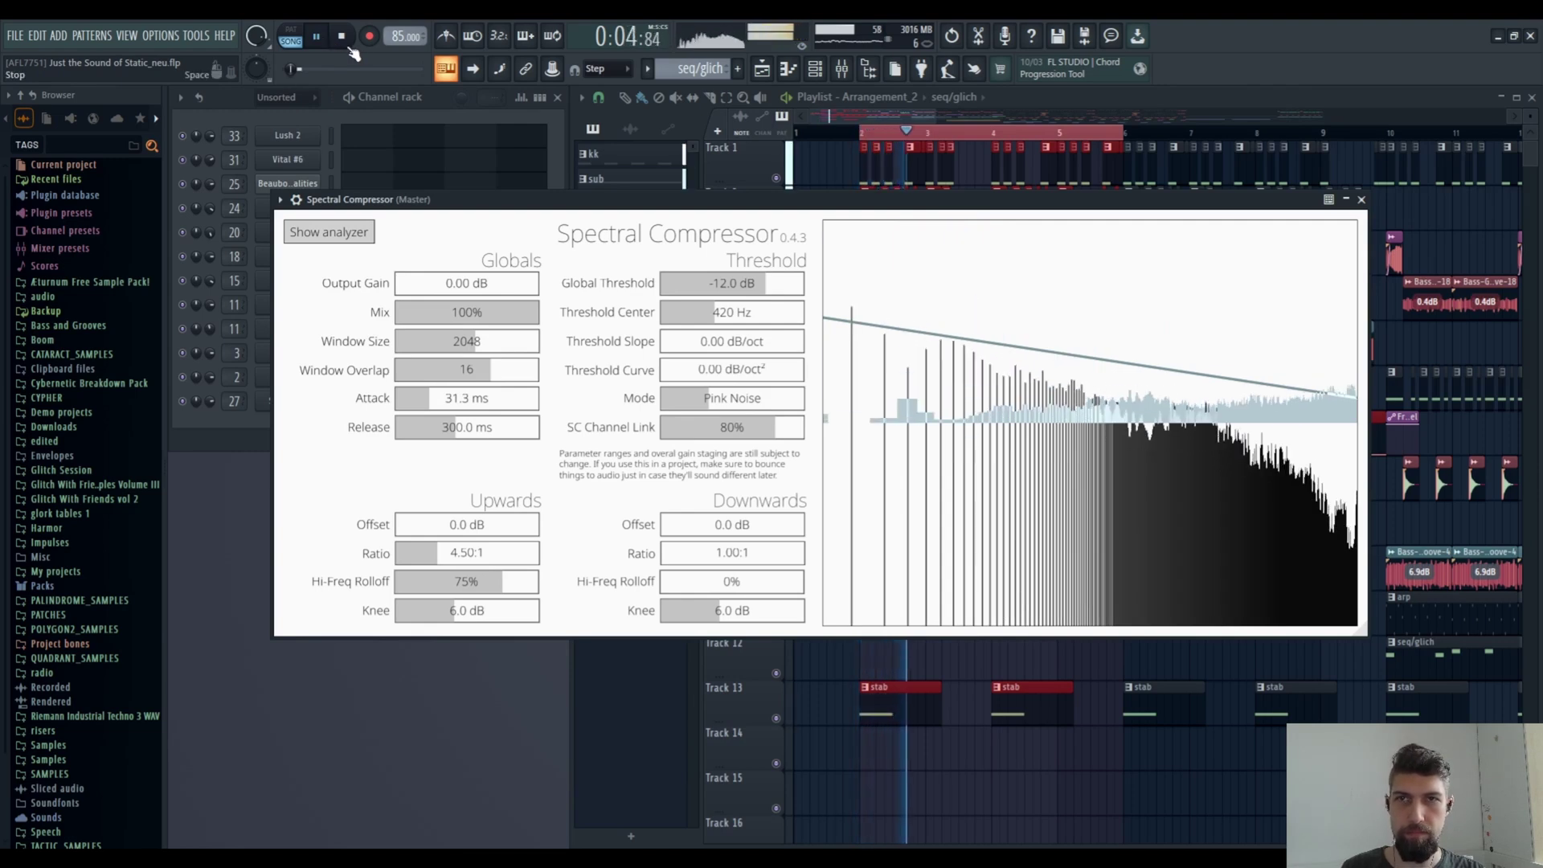
{"action": "key", "text": "space"}
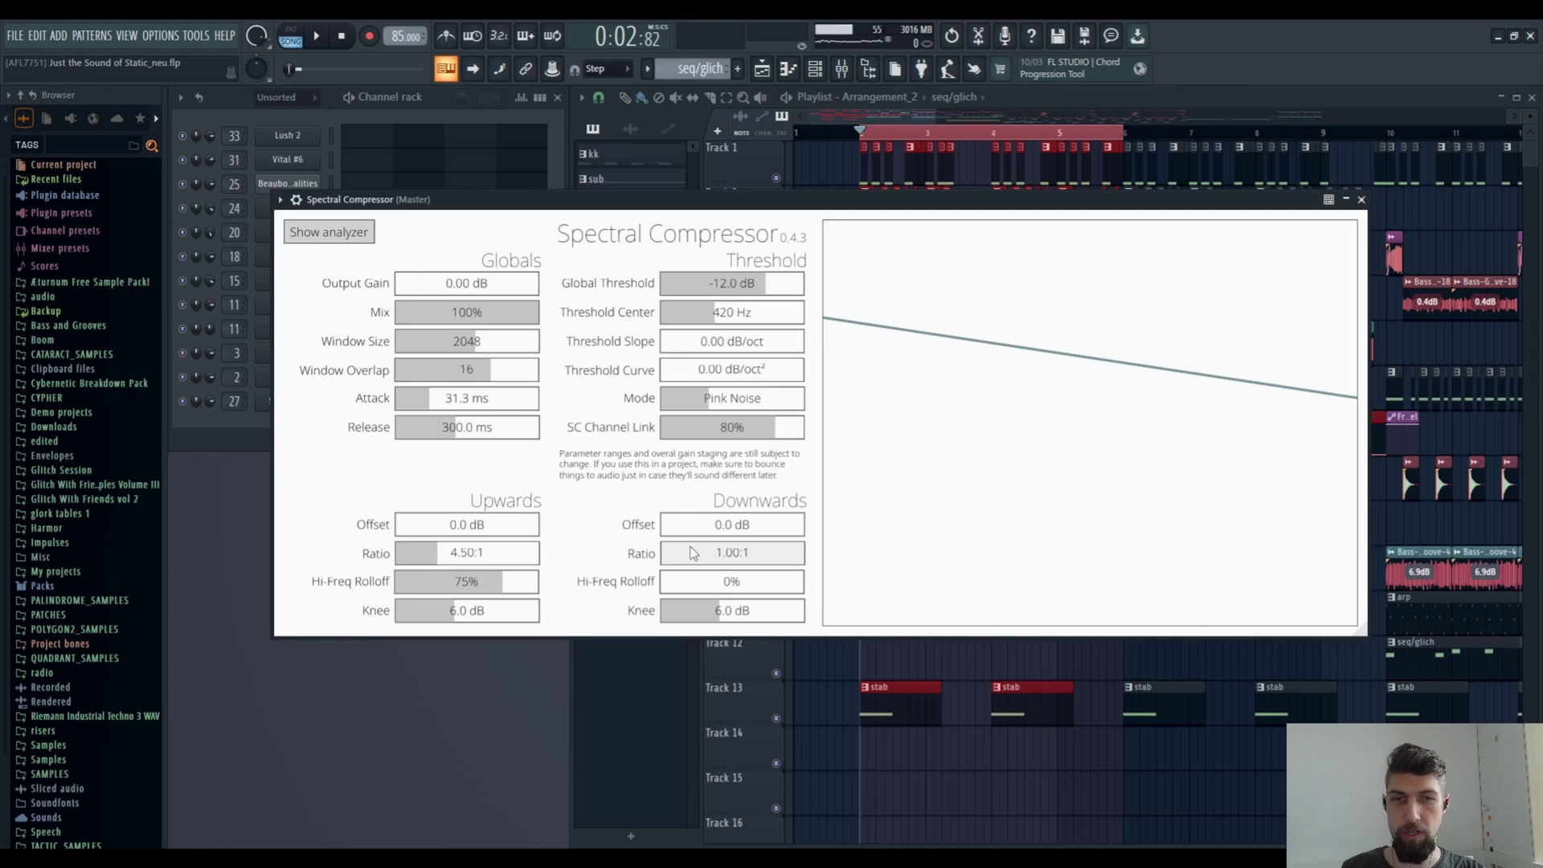
Step: Set the downwards ratio to 4.50:1, audition it, then raise Window Size to 32768
{"action": "scroll", "coordinate": [698, 557], "scroll_direction": "up", "scroll_amount": 2}
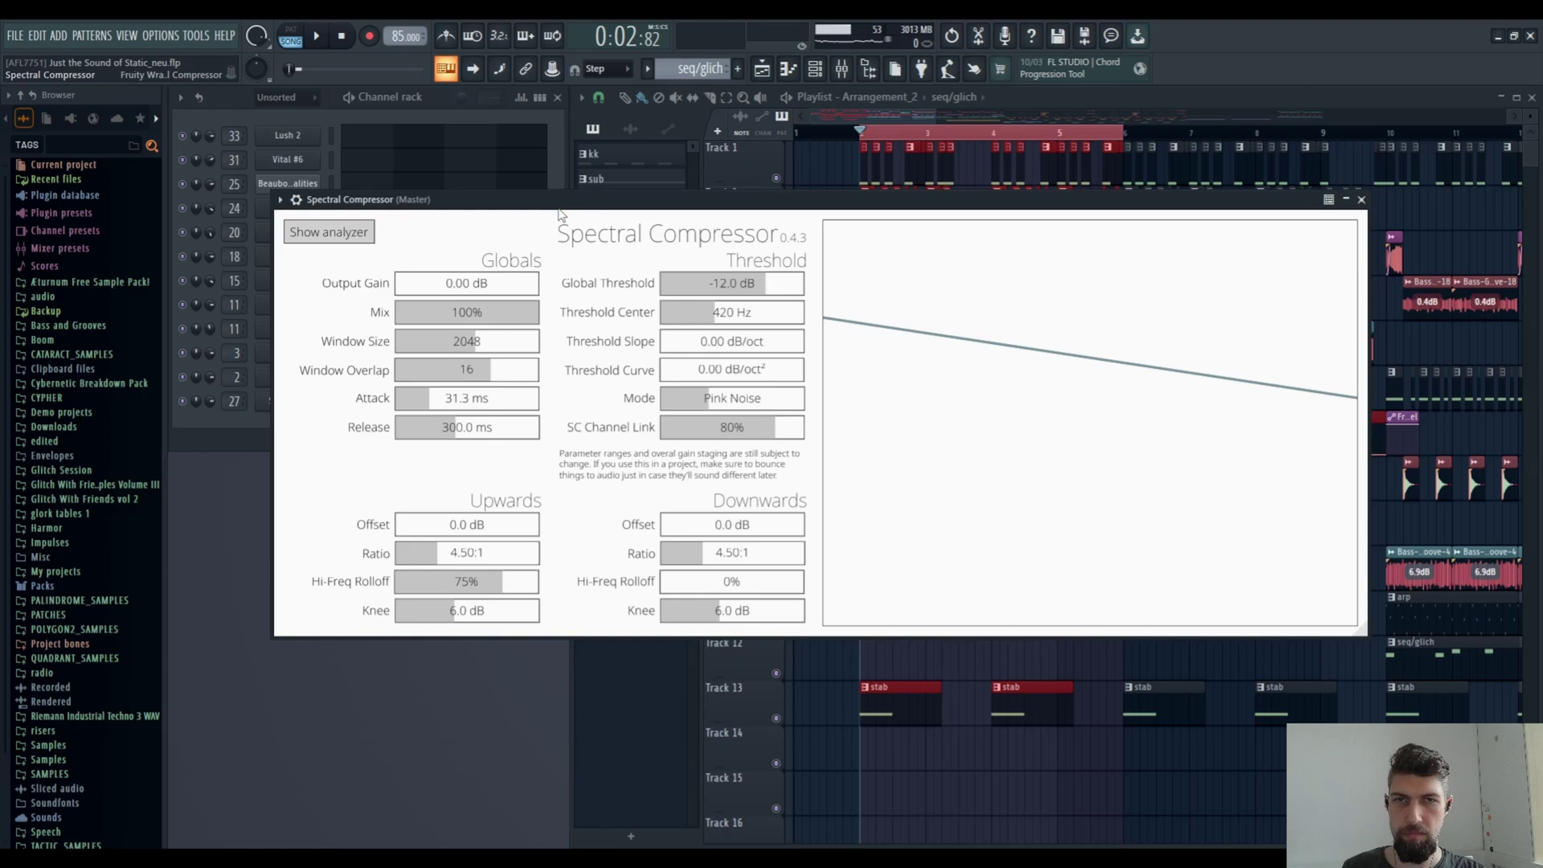
{"action": "key", "text": "space"}
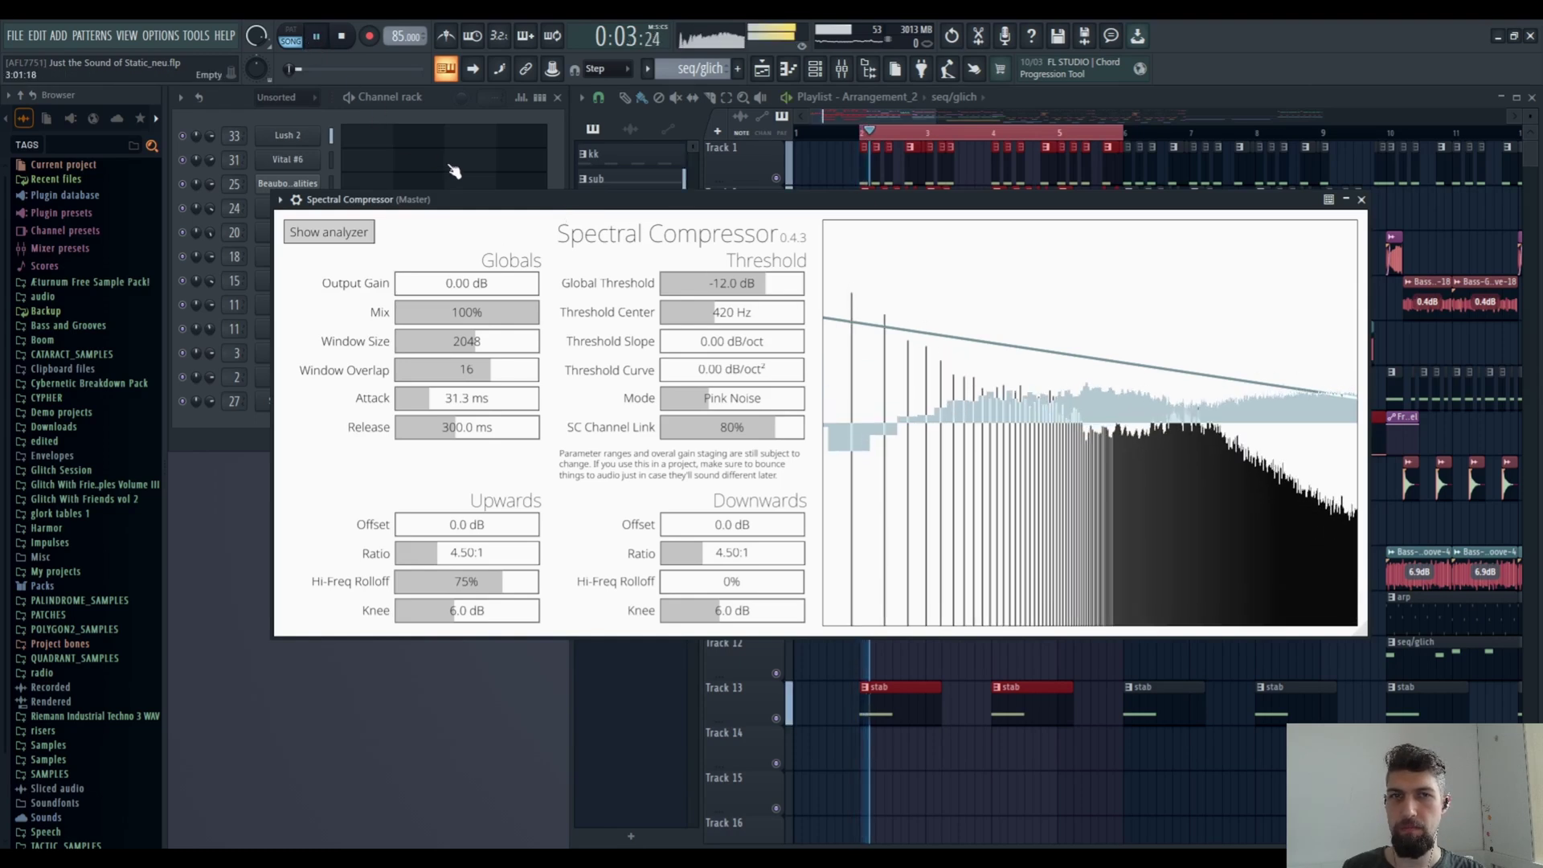
{"action": "left_click", "coordinate": [346, 47]}
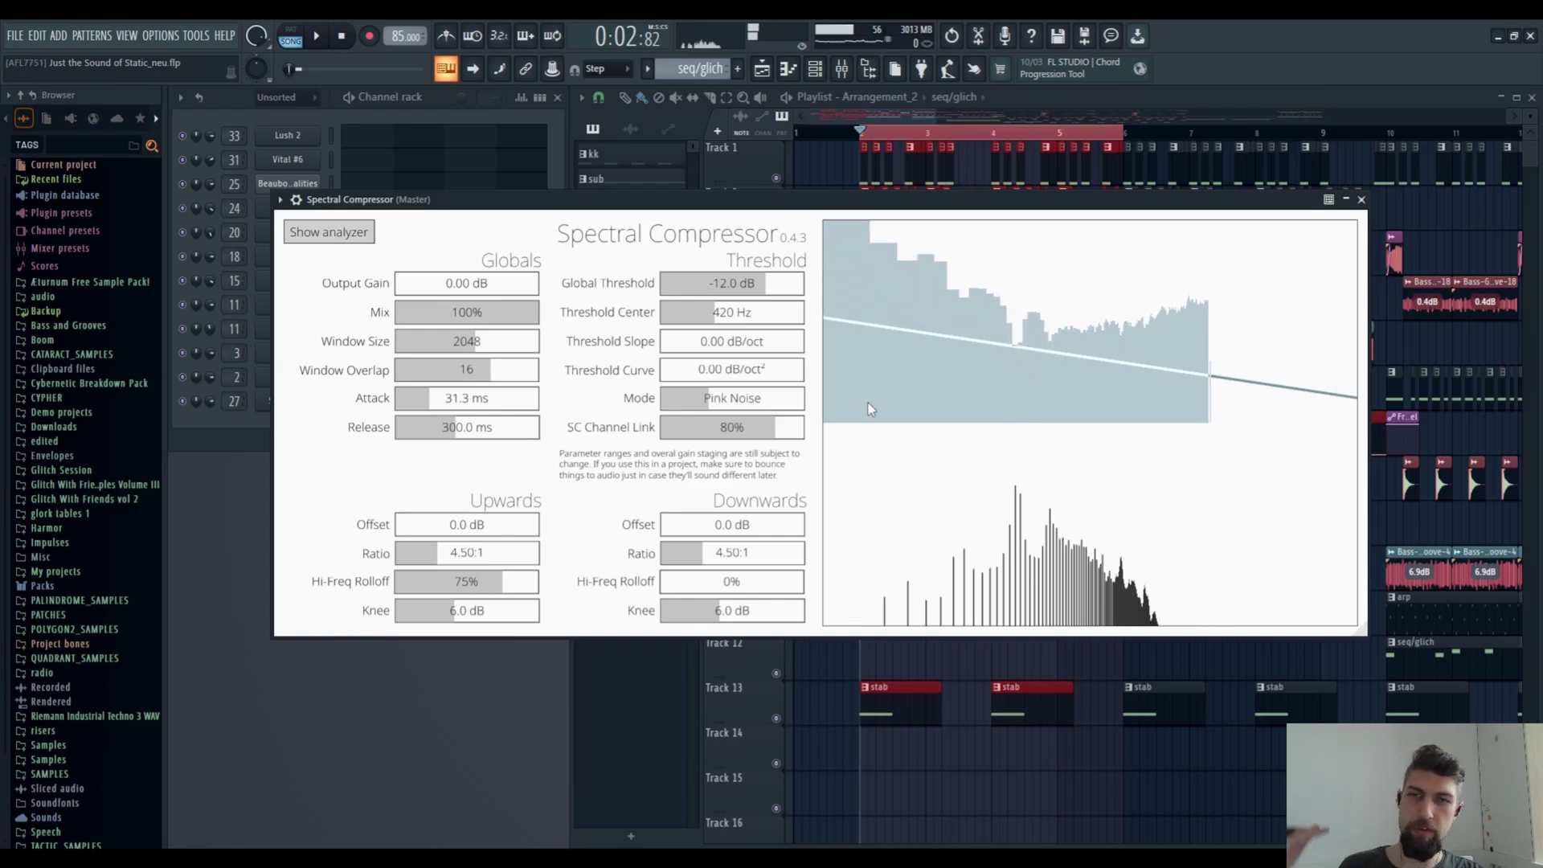
{"action": "left_click_drag", "start_coordinate": [482, 343], "coordinate": [562, 349]}
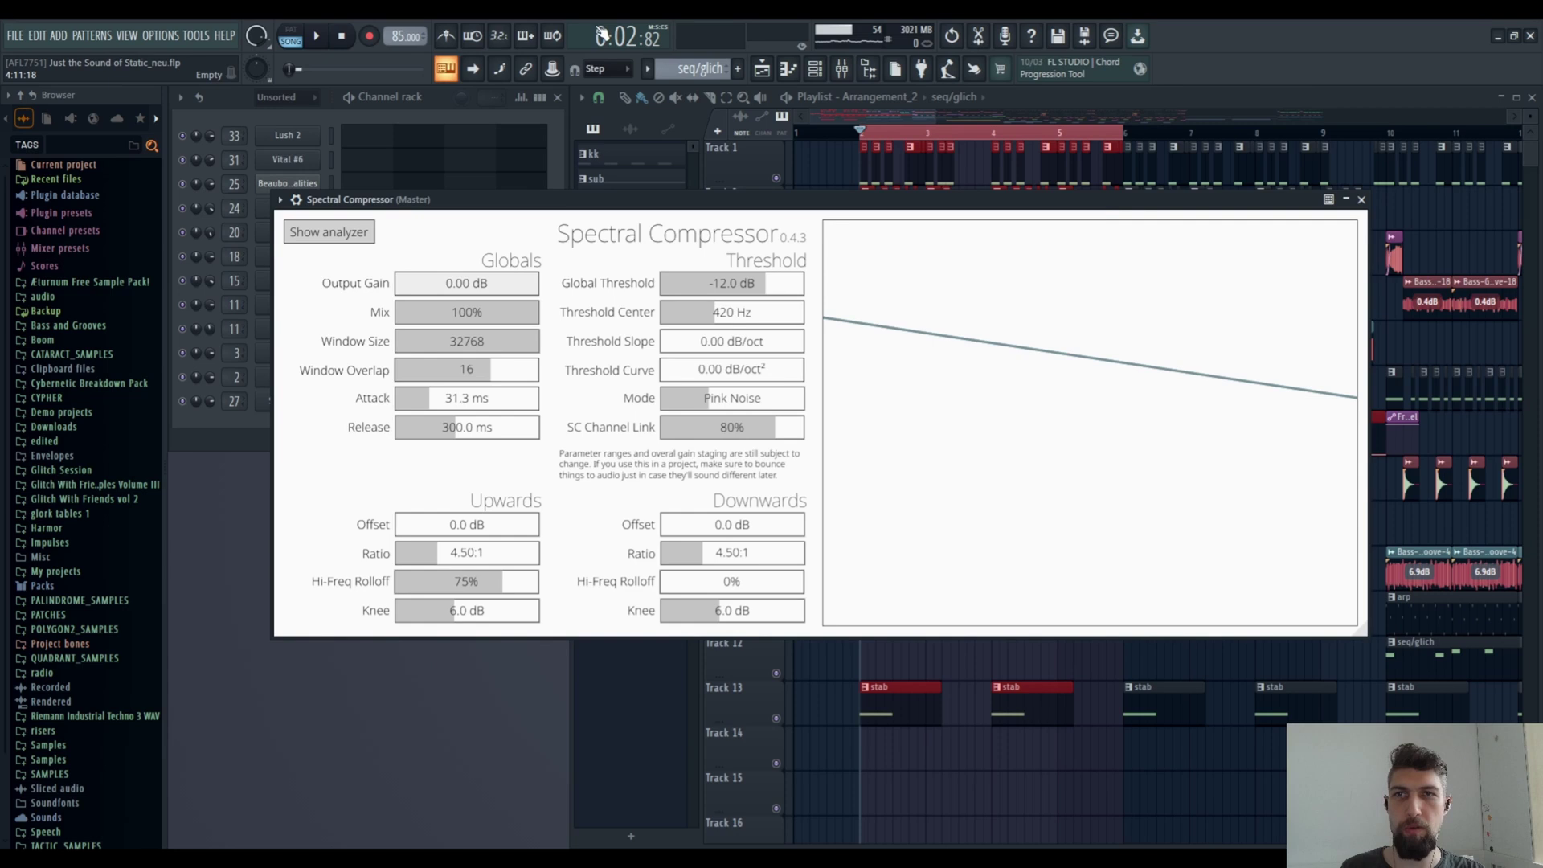
Step: Audition the 32768 window size, then return Window Size to 2048
{"action": "left_click", "coordinate": [316, 36]}
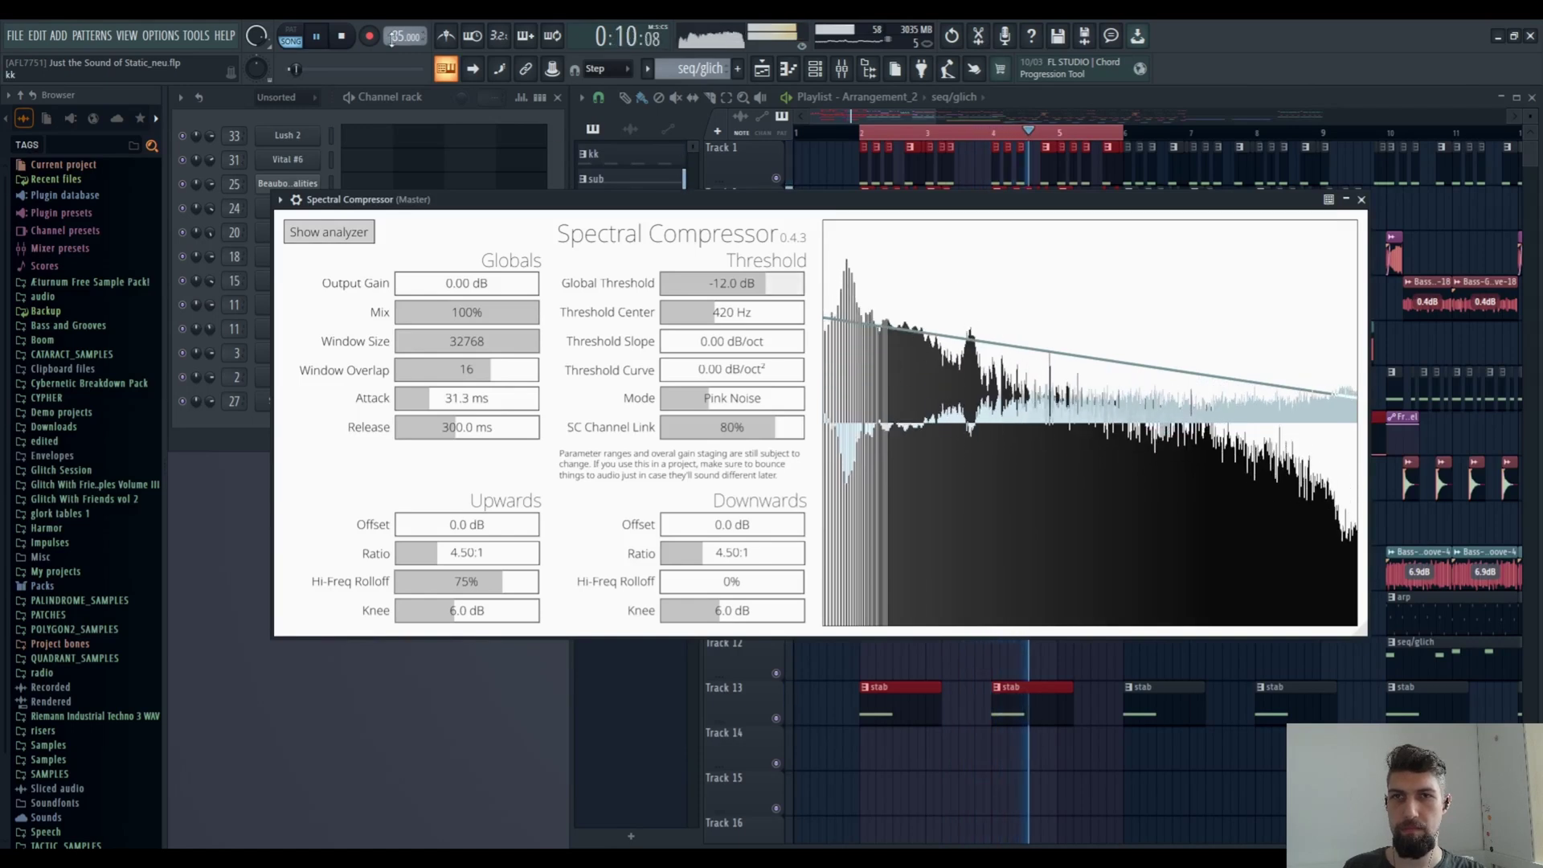
{"action": "left_click", "coordinate": [341, 37]}
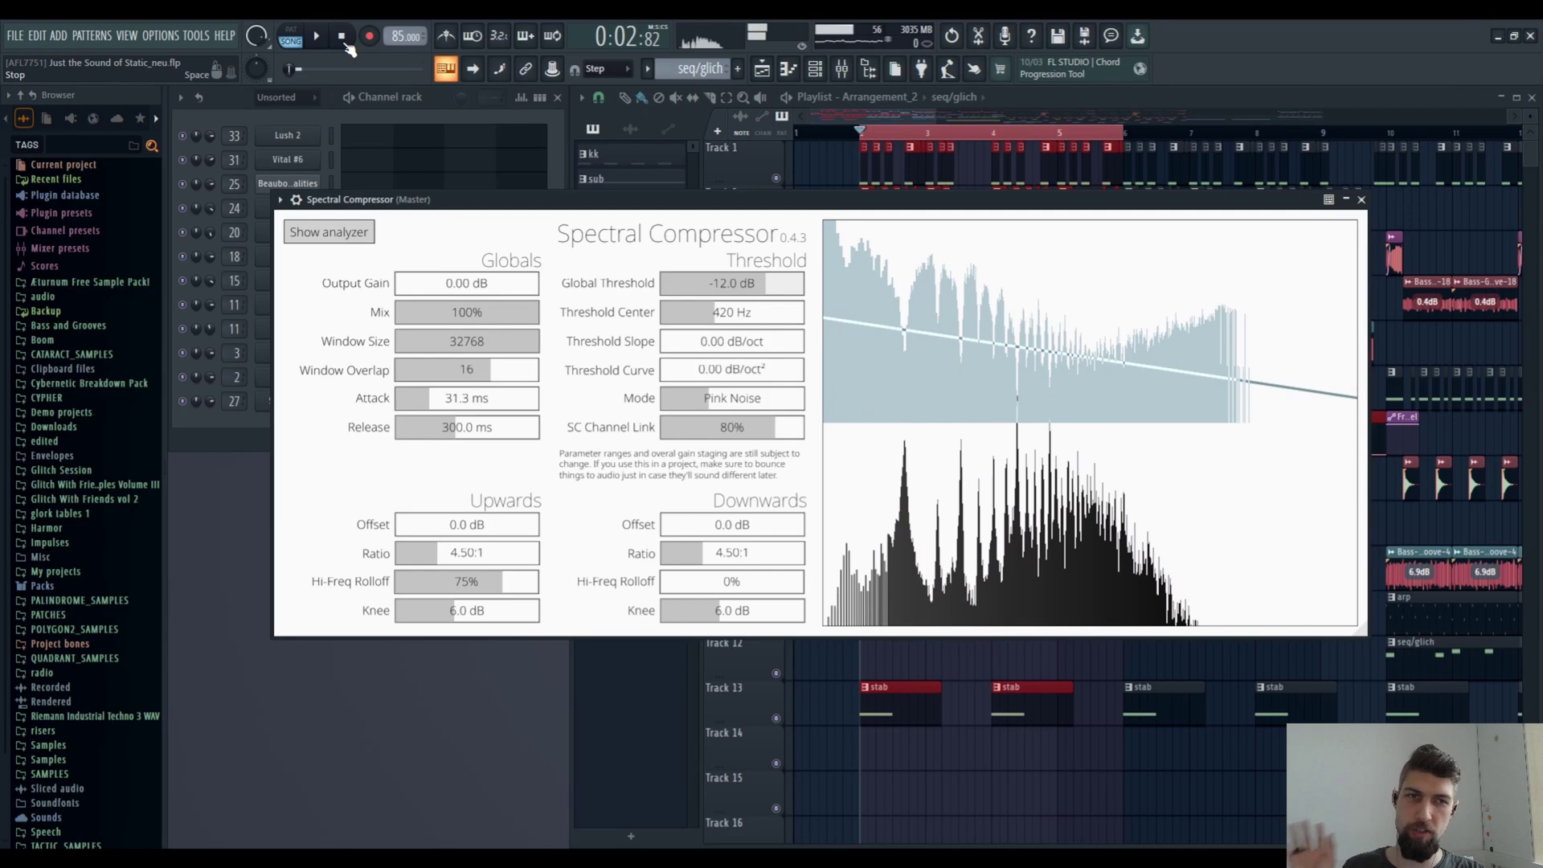
{"action": "left_click", "coordinate": [476, 344]}
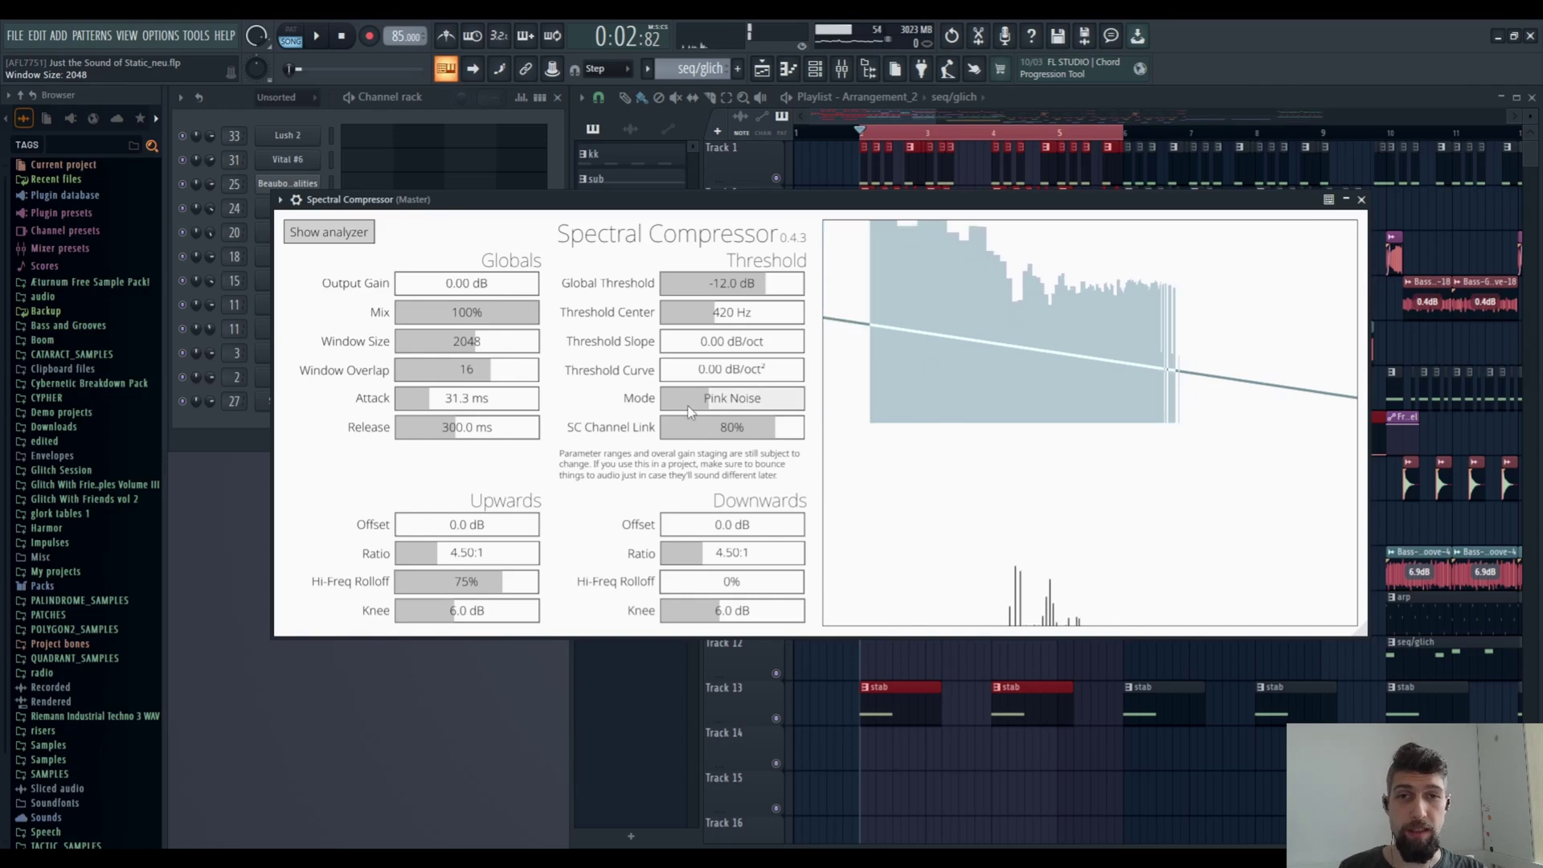
Step: Close the Spectral Compressor and show the mixer with F9 to view the Master chain
{"action": "left_click", "coordinate": [1362, 203]}
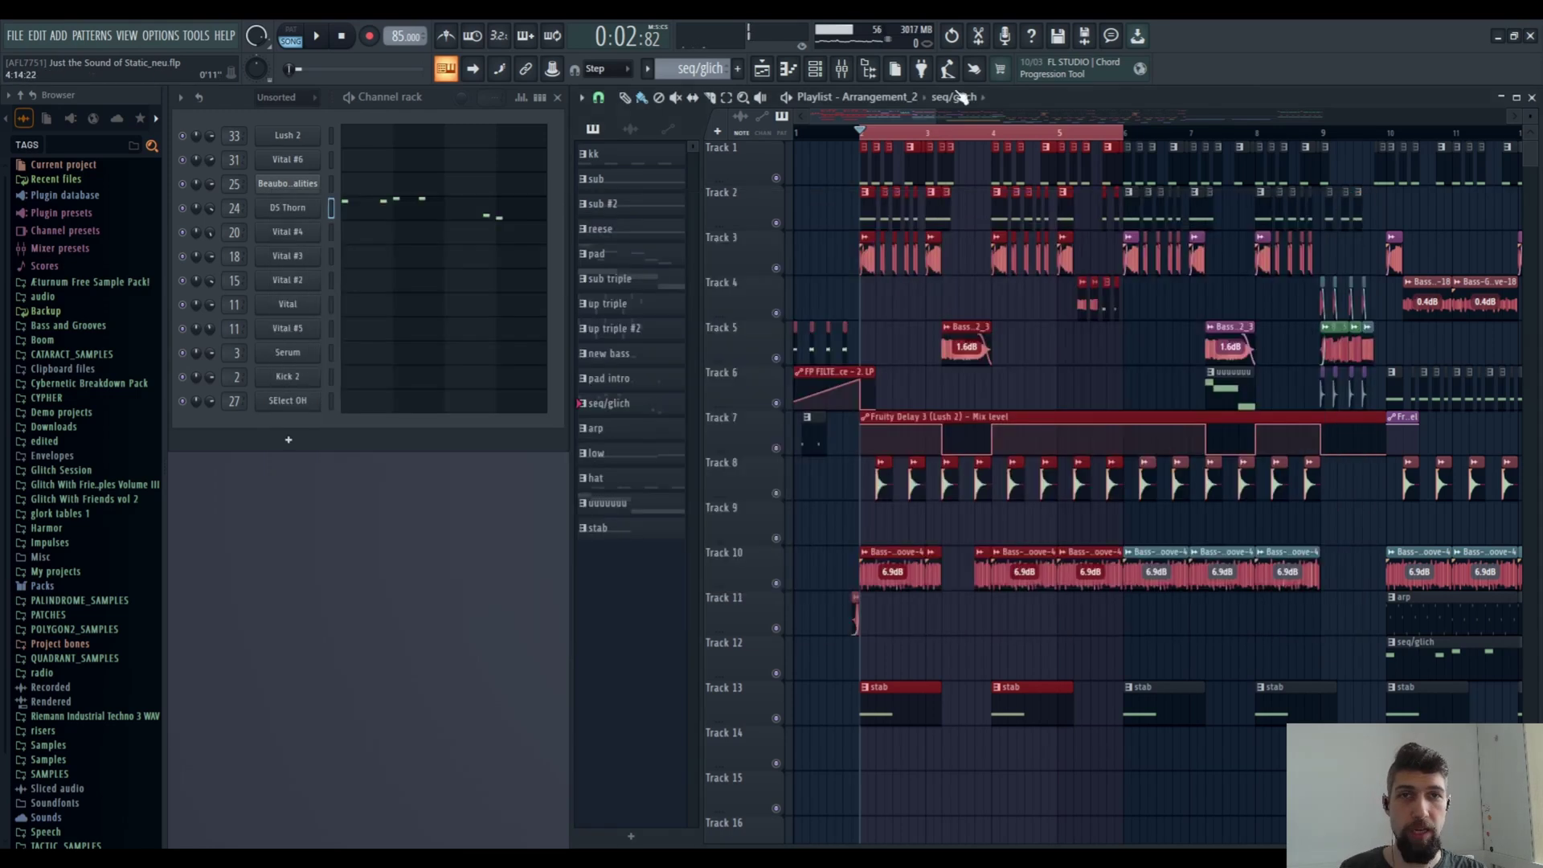
{"action": "key", "text": "F9"}
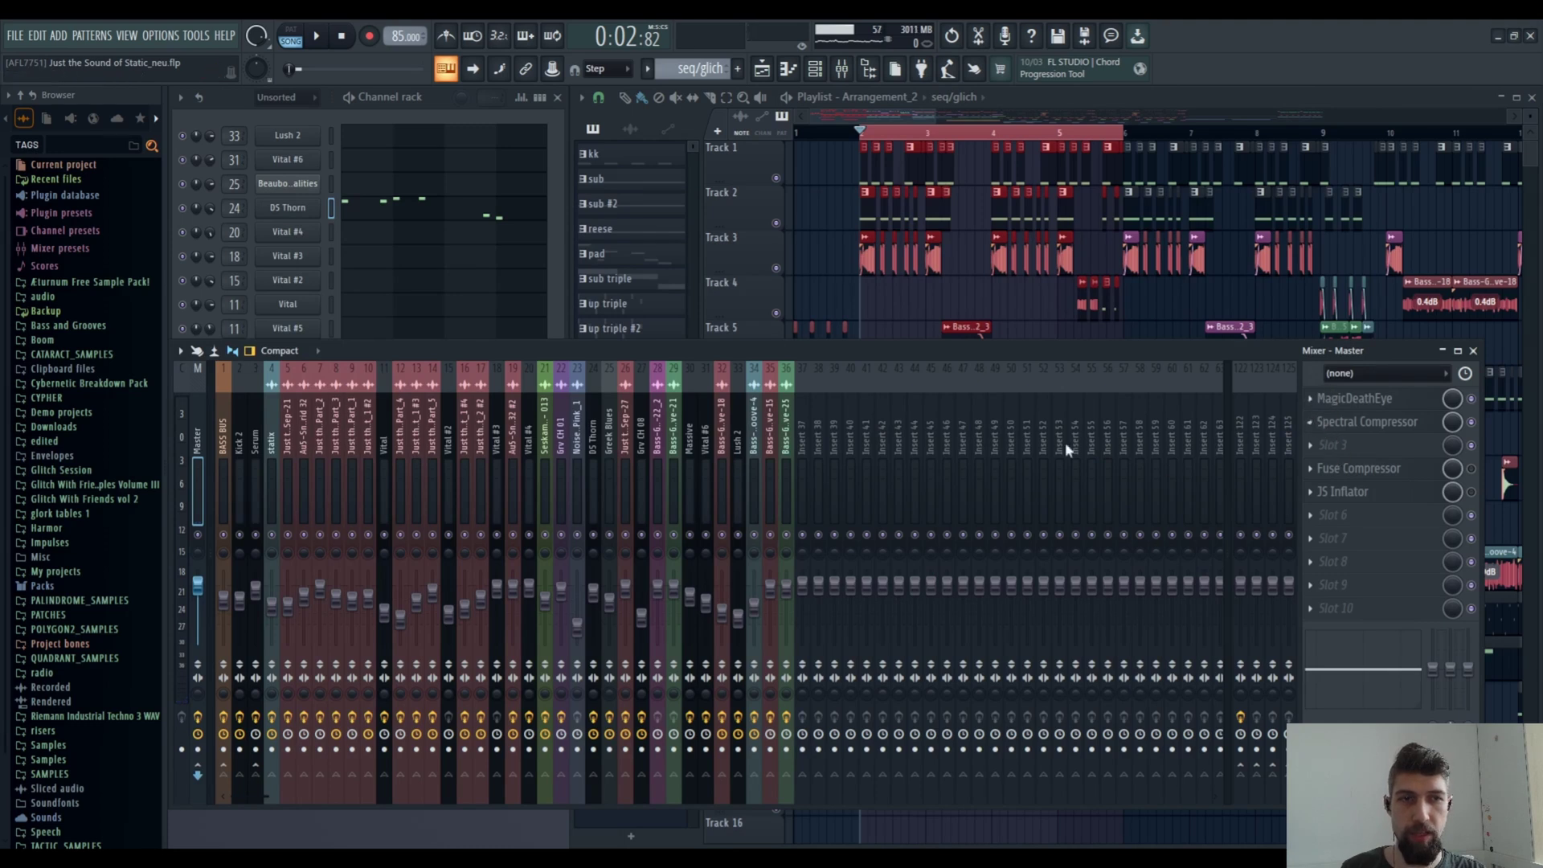
Step: Undo the Spectral Compressor on Master, then select the BASS BUS mixer track
{"action": "key", "text": "ctrl+z"}
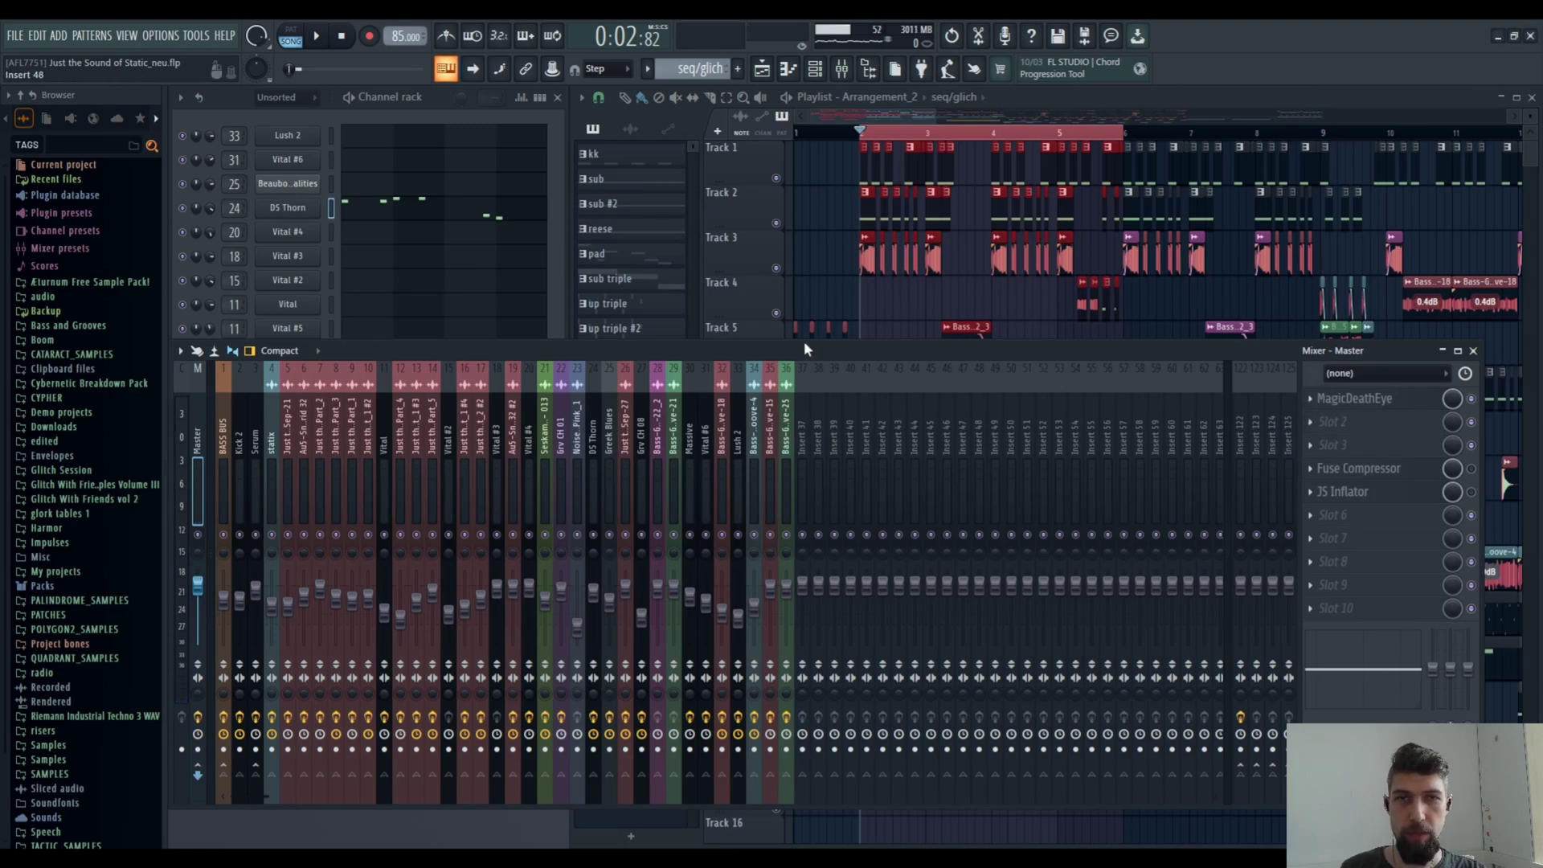
{"action": "left_click", "coordinate": [245, 415]}
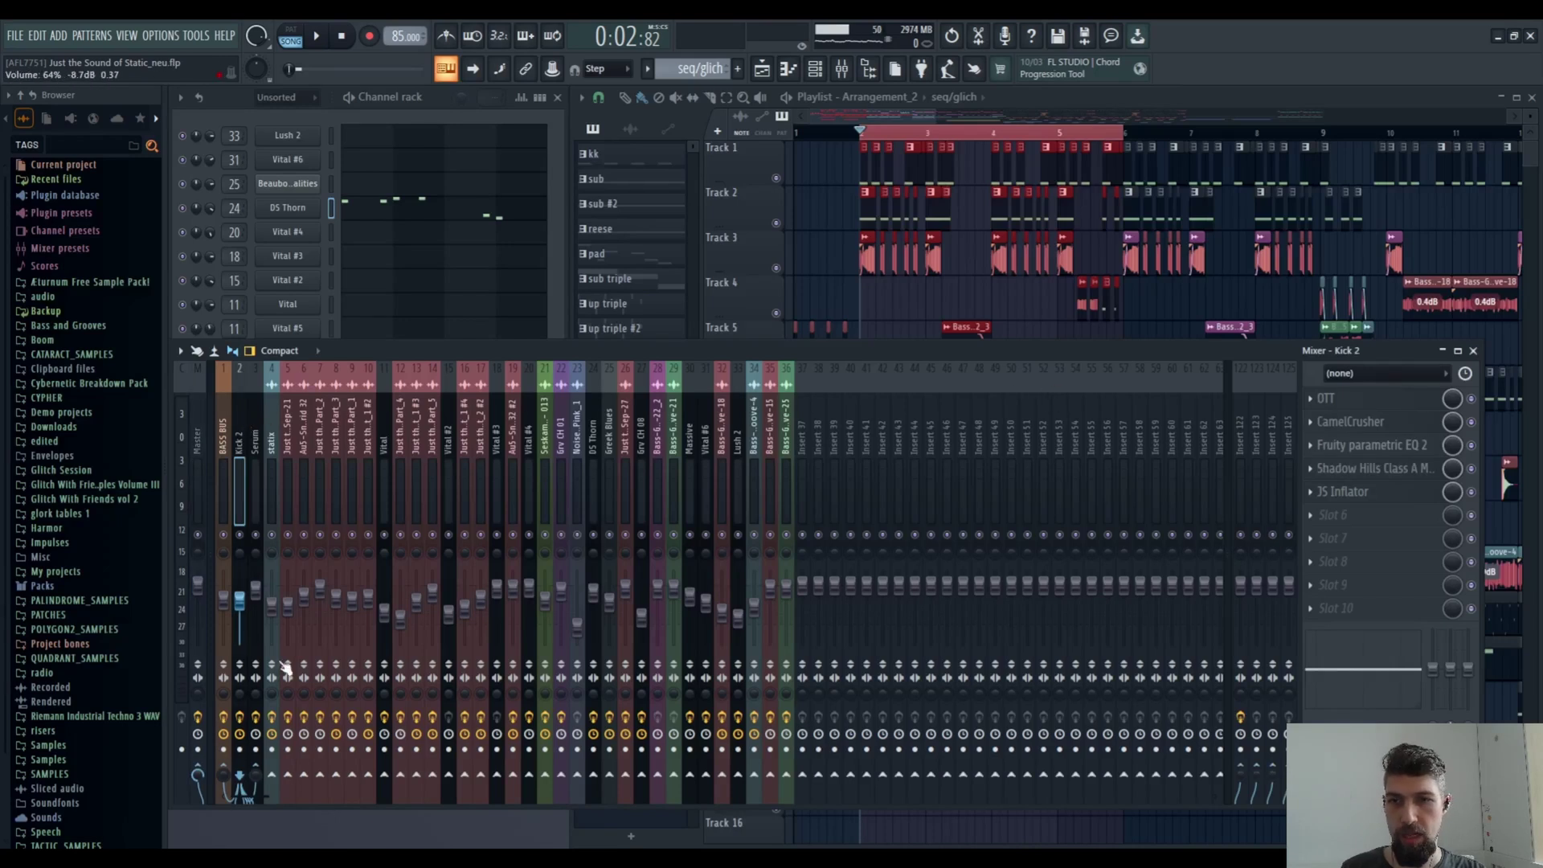
{"action": "left_click", "coordinate": [223, 491]}
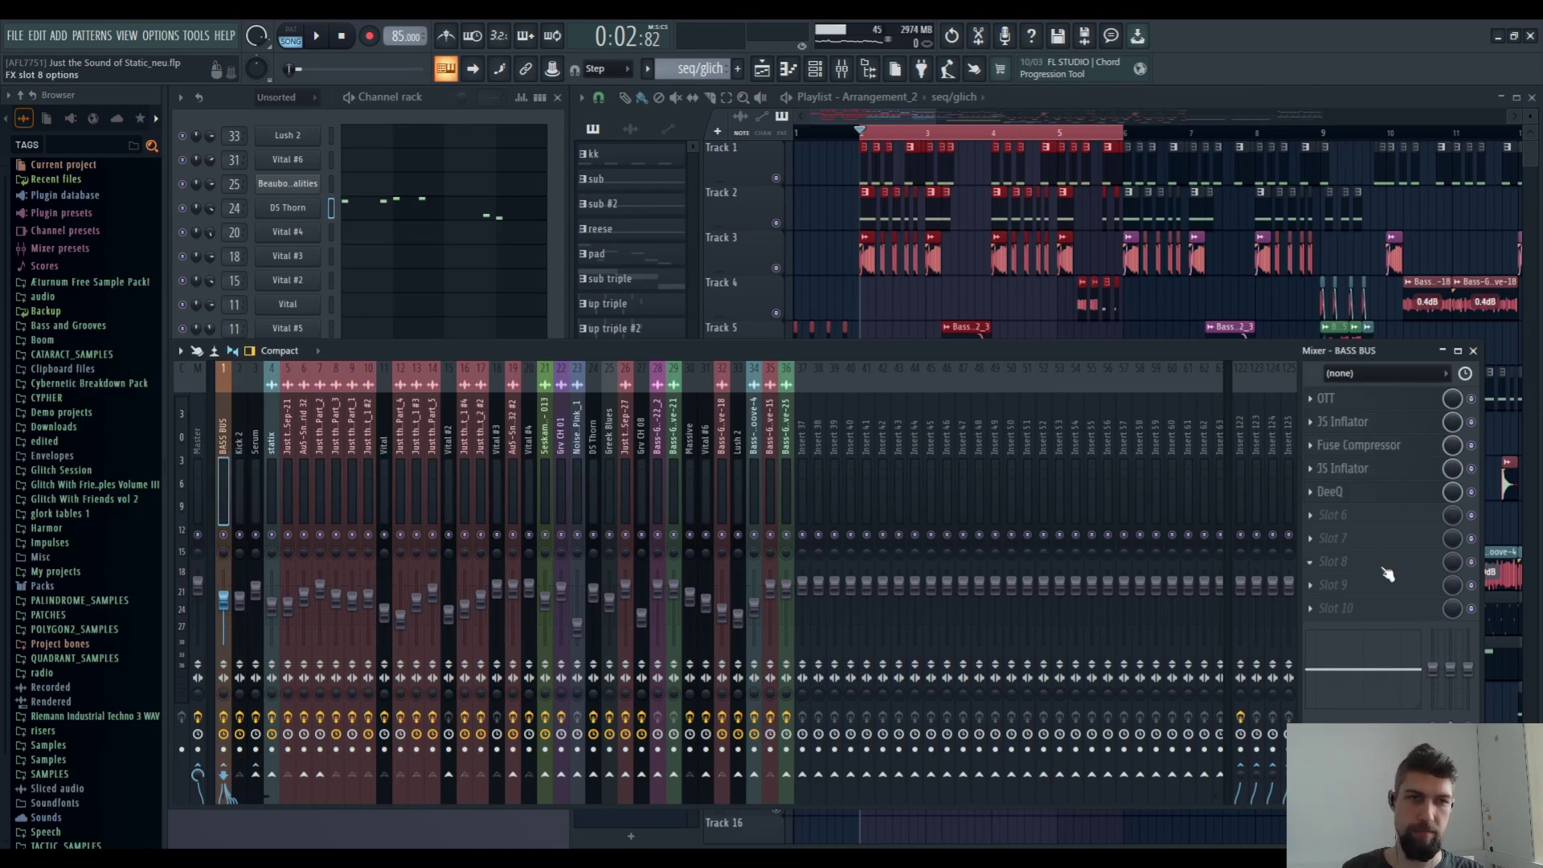
Step: Open the BASS BUS DeeQ, bypass it, and close its window
{"action": "left_click", "coordinate": [1370, 497]}
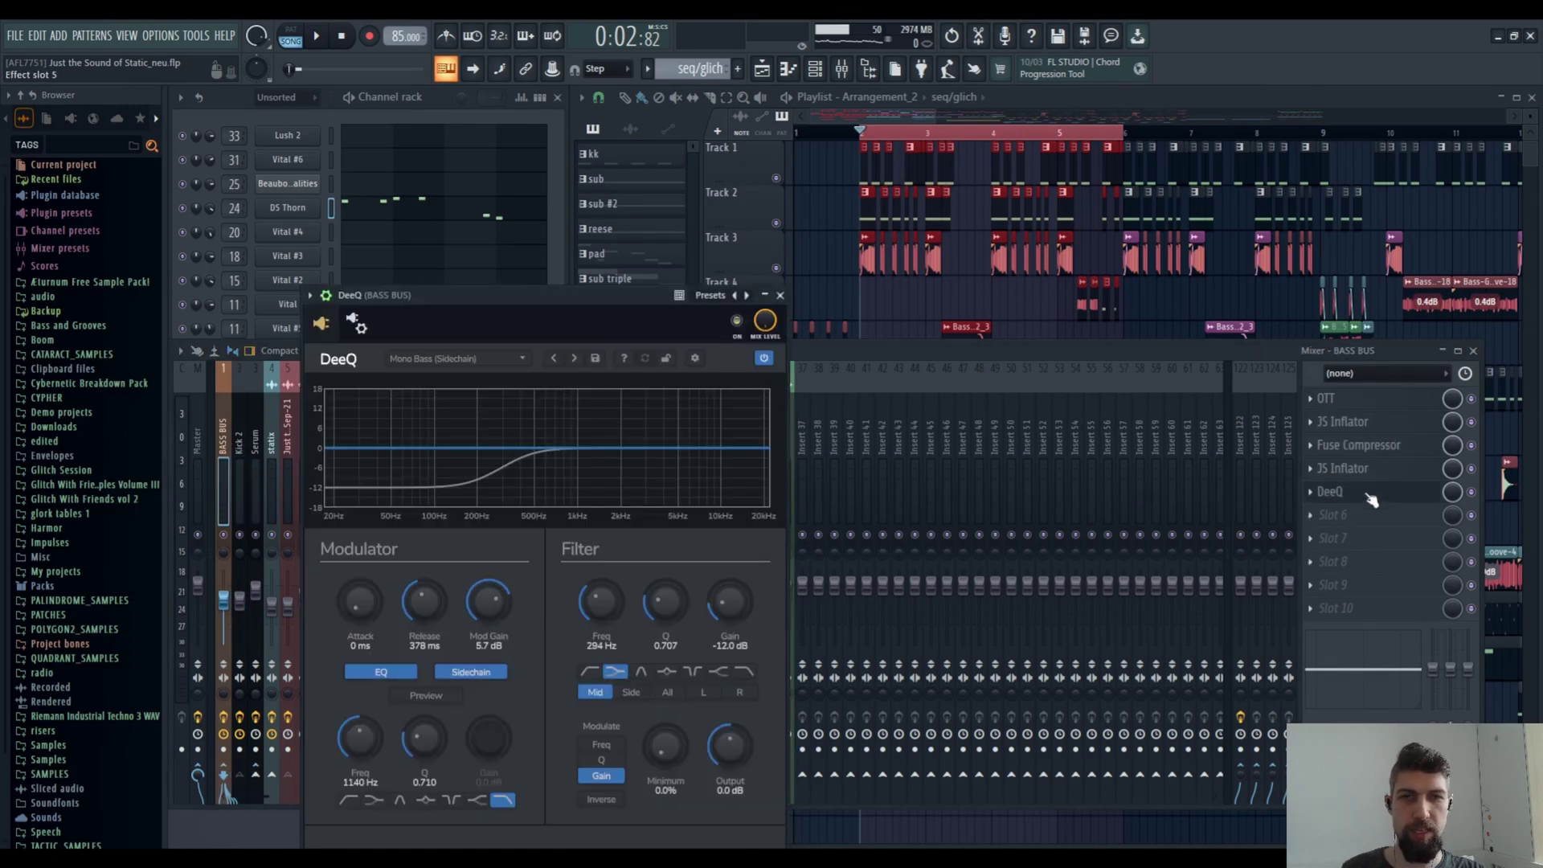
{"action": "left_click", "coordinate": [1472, 492]}
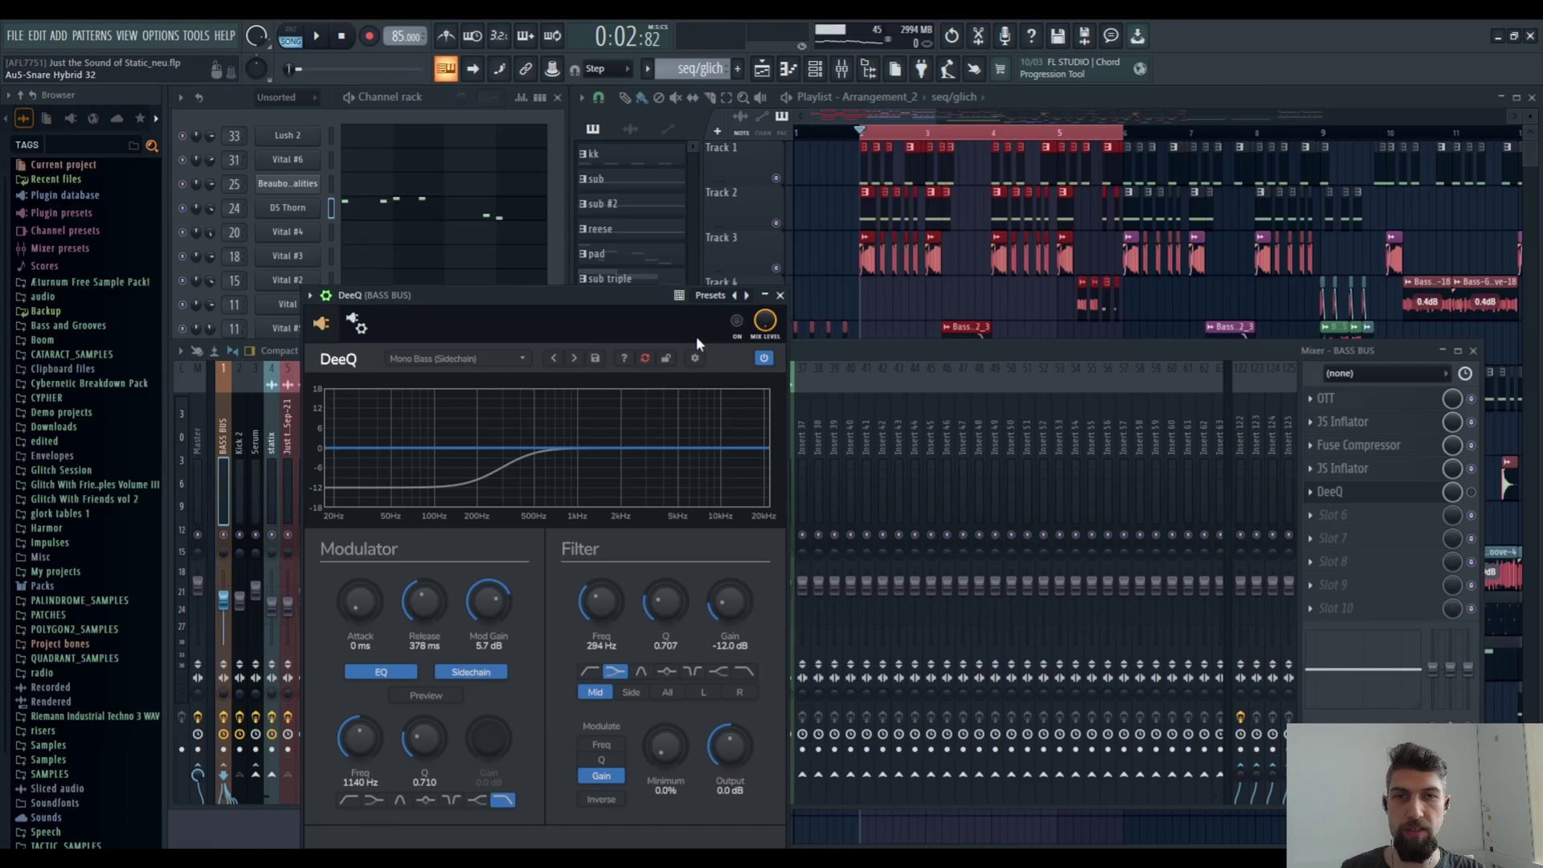
{"action": "left_click", "coordinate": [780, 296]}
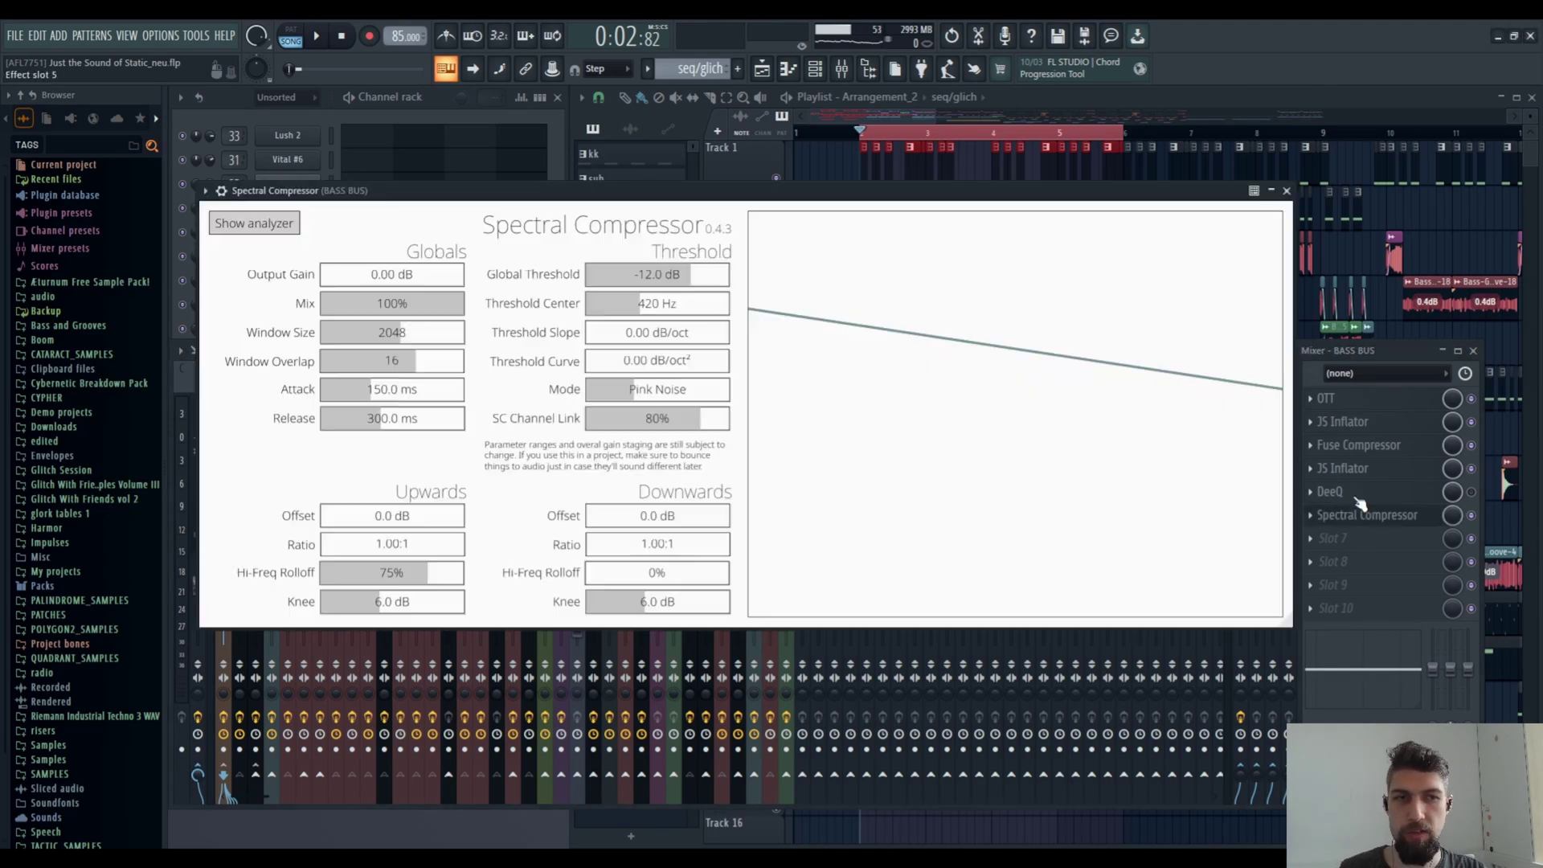
{"action": "left_click", "coordinate": [1358, 499]}
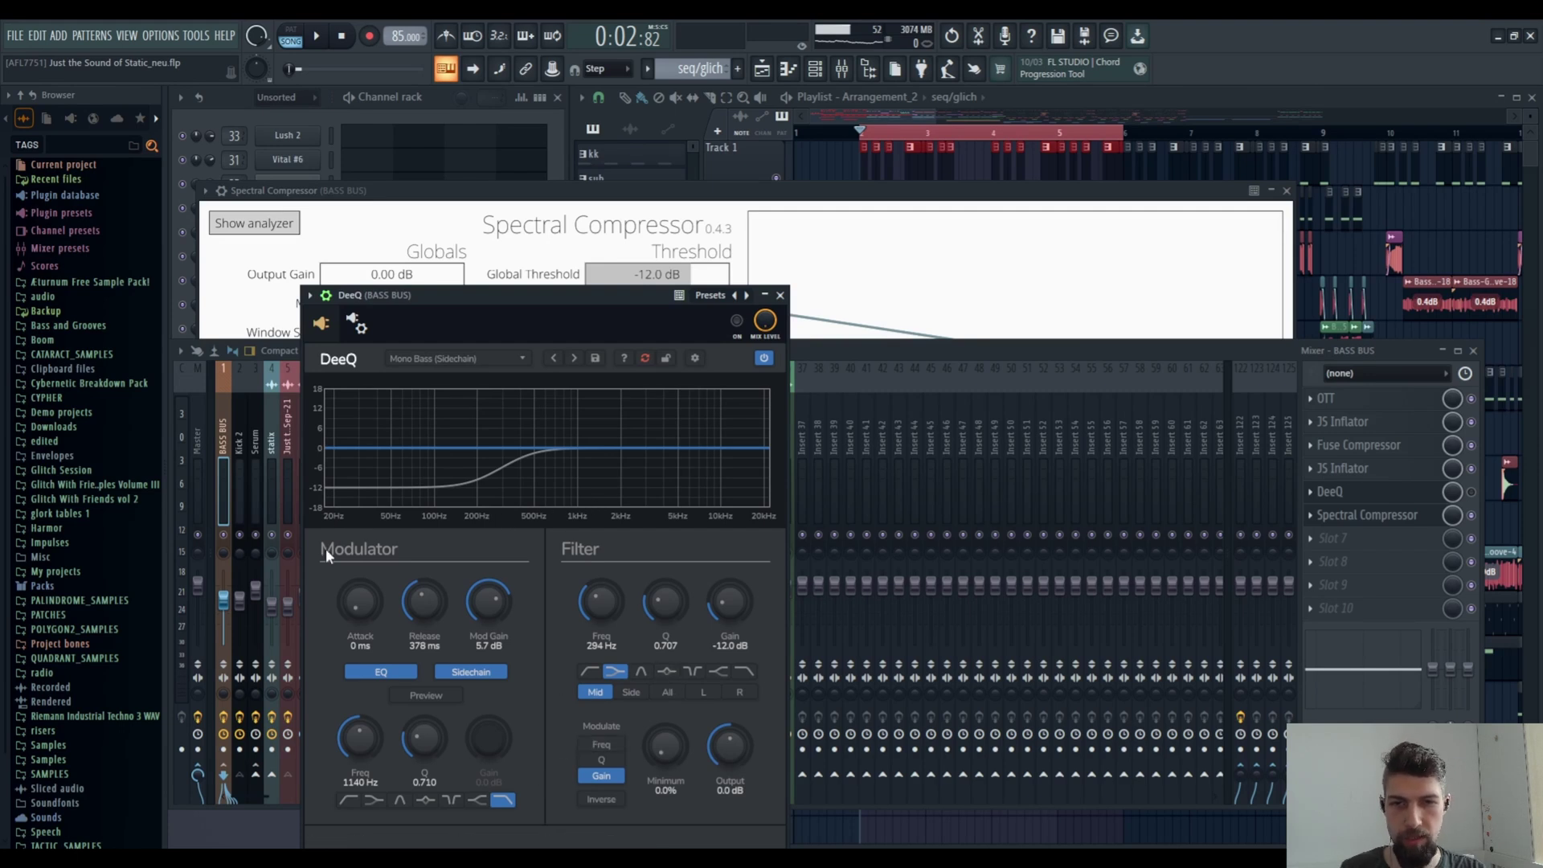
{"action": "left_click", "coordinate": [780, 296]}
{"action": "left_click", "coordinate": [832, 195]}
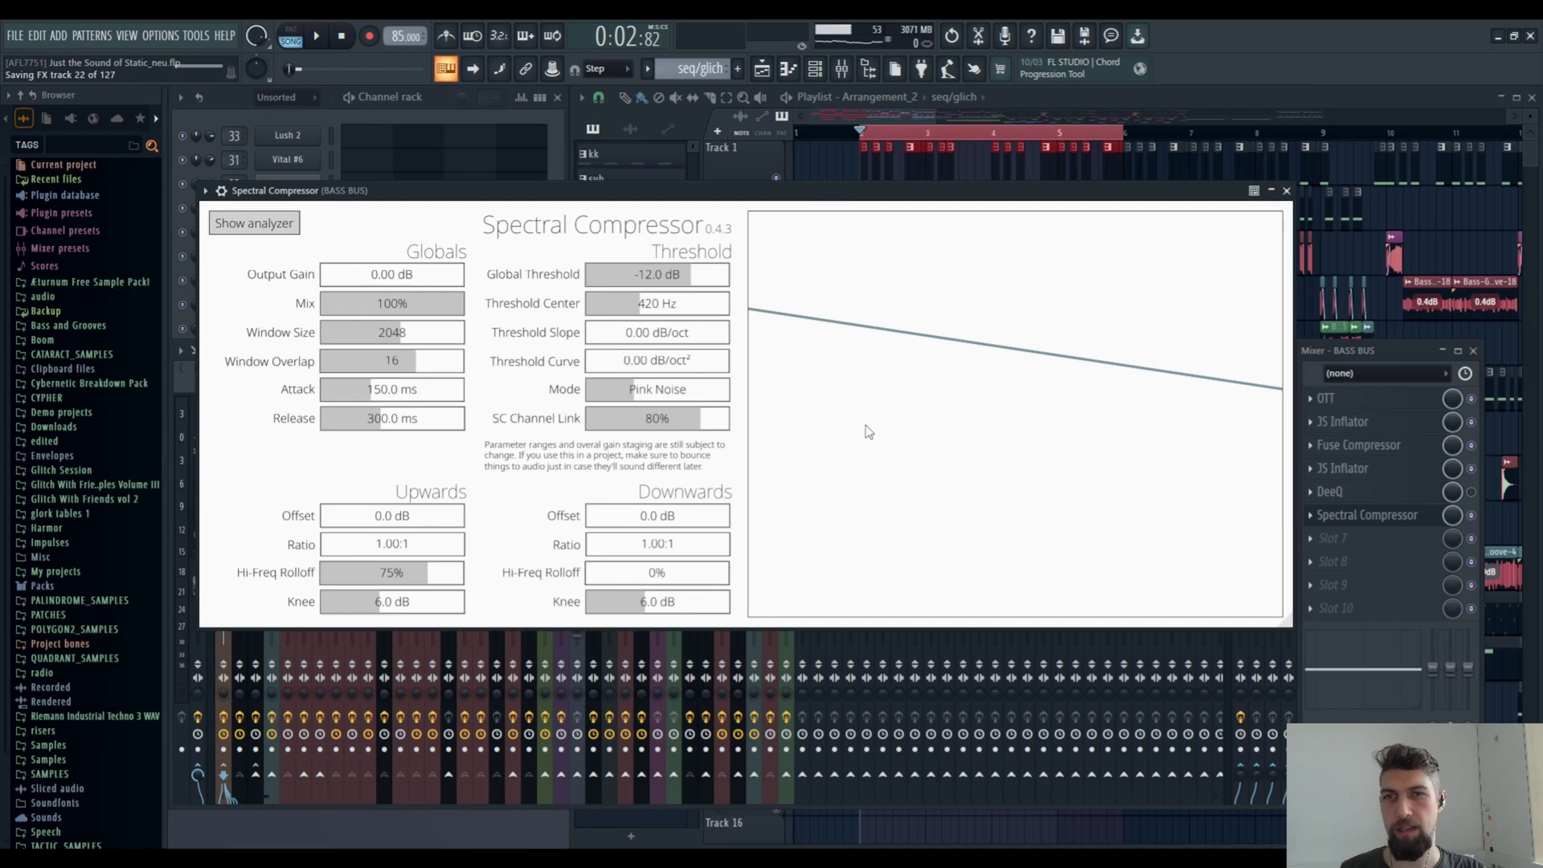
Step: Review the wrapper's processing and sidechain input options, then set Mode to Sidechain Compression
{"action": "left_click", "coordinate": [222, 190]}
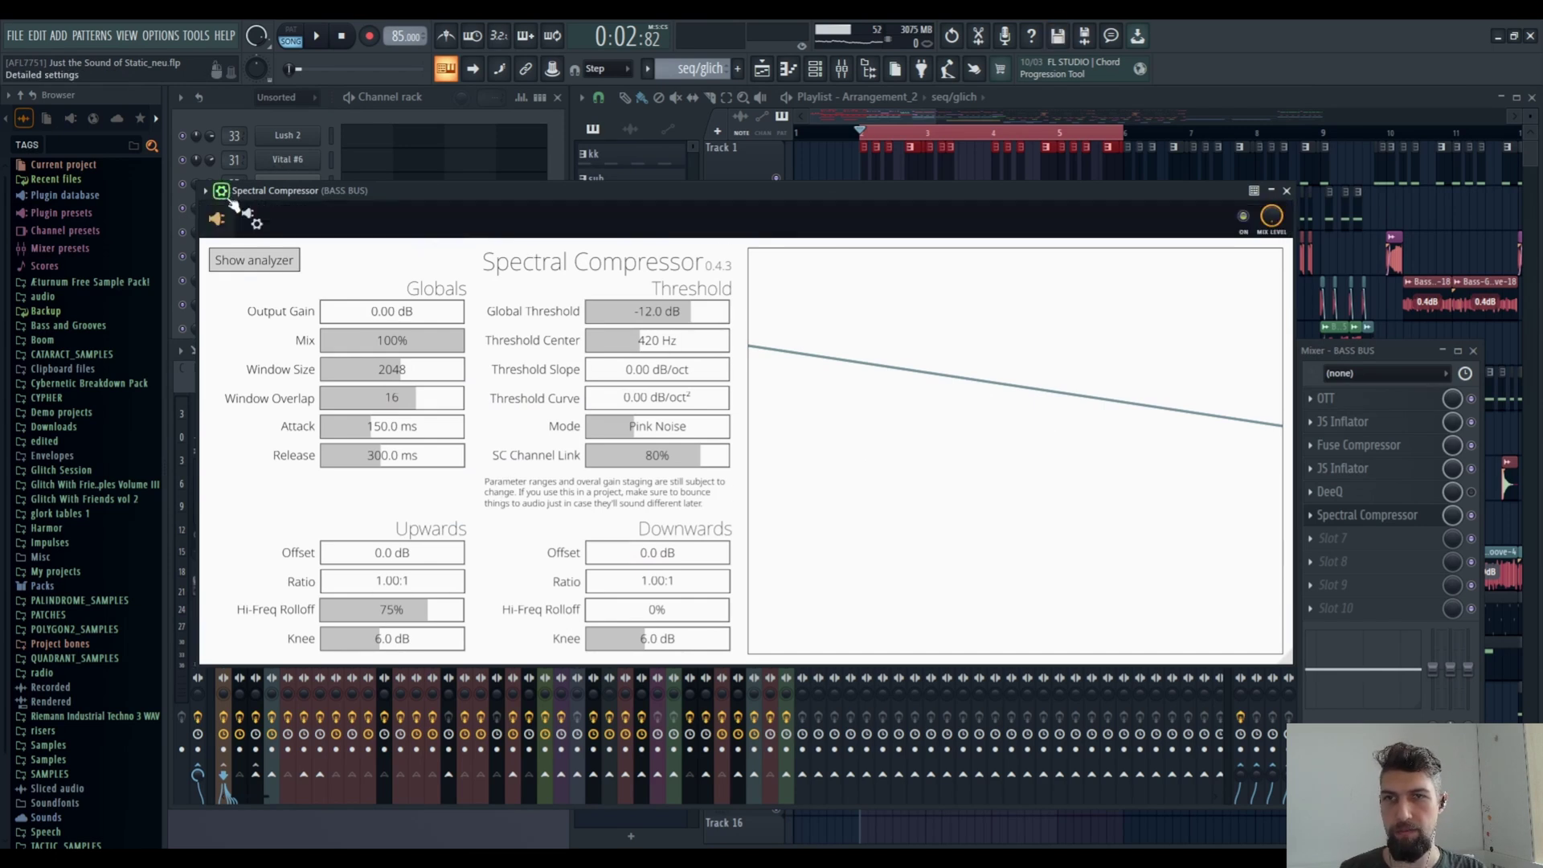
{"action": "left_click", "coordinate": [252, 220]}
{"action": "left_click", "coordinate": [281, 254]}
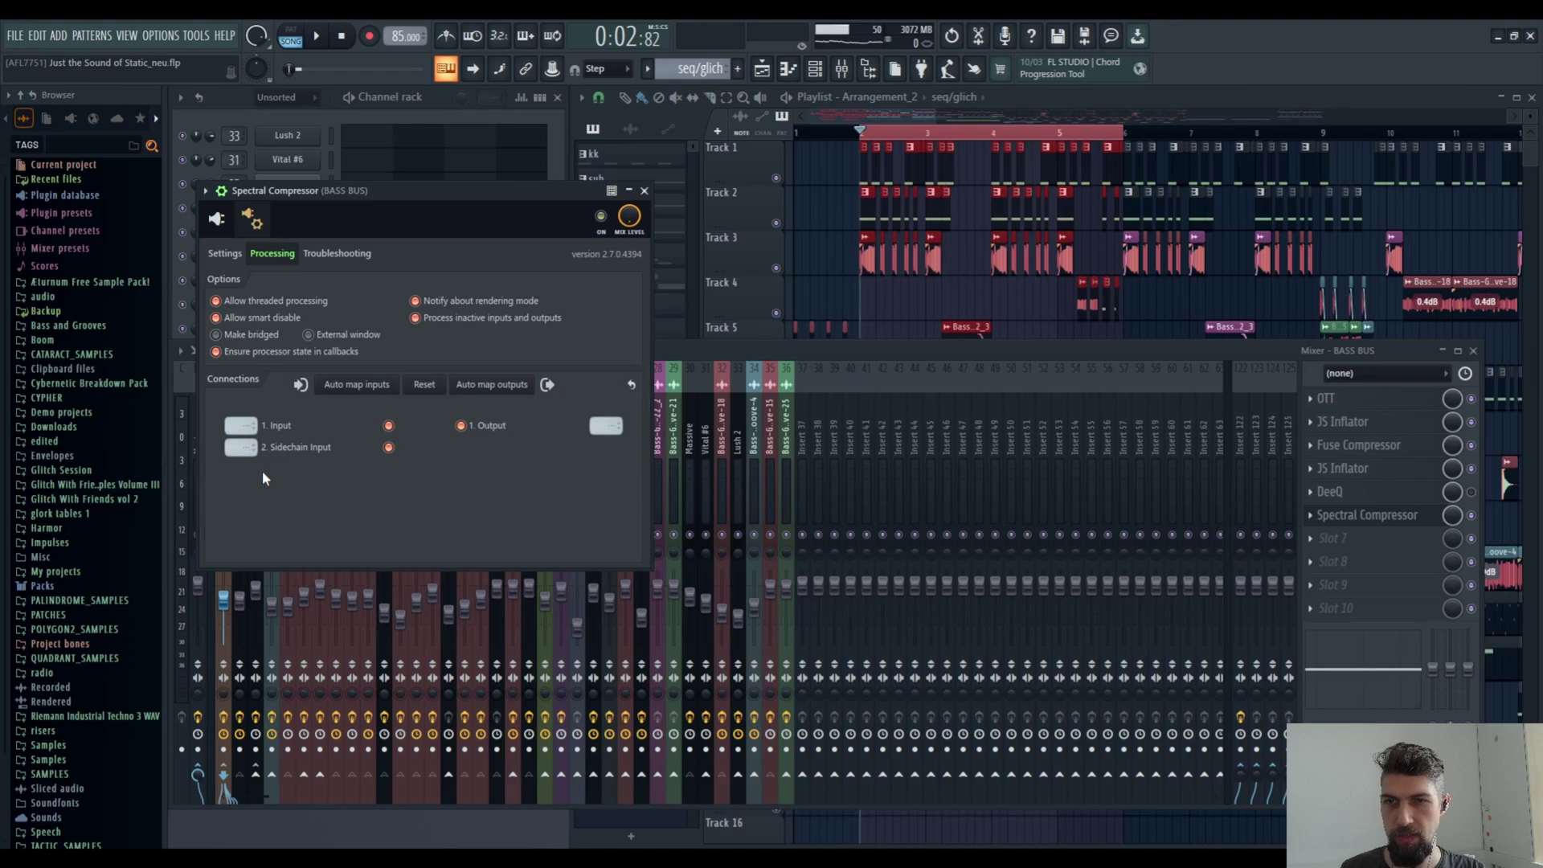
{"action": "left_click", "coordinate": [242, 225]}
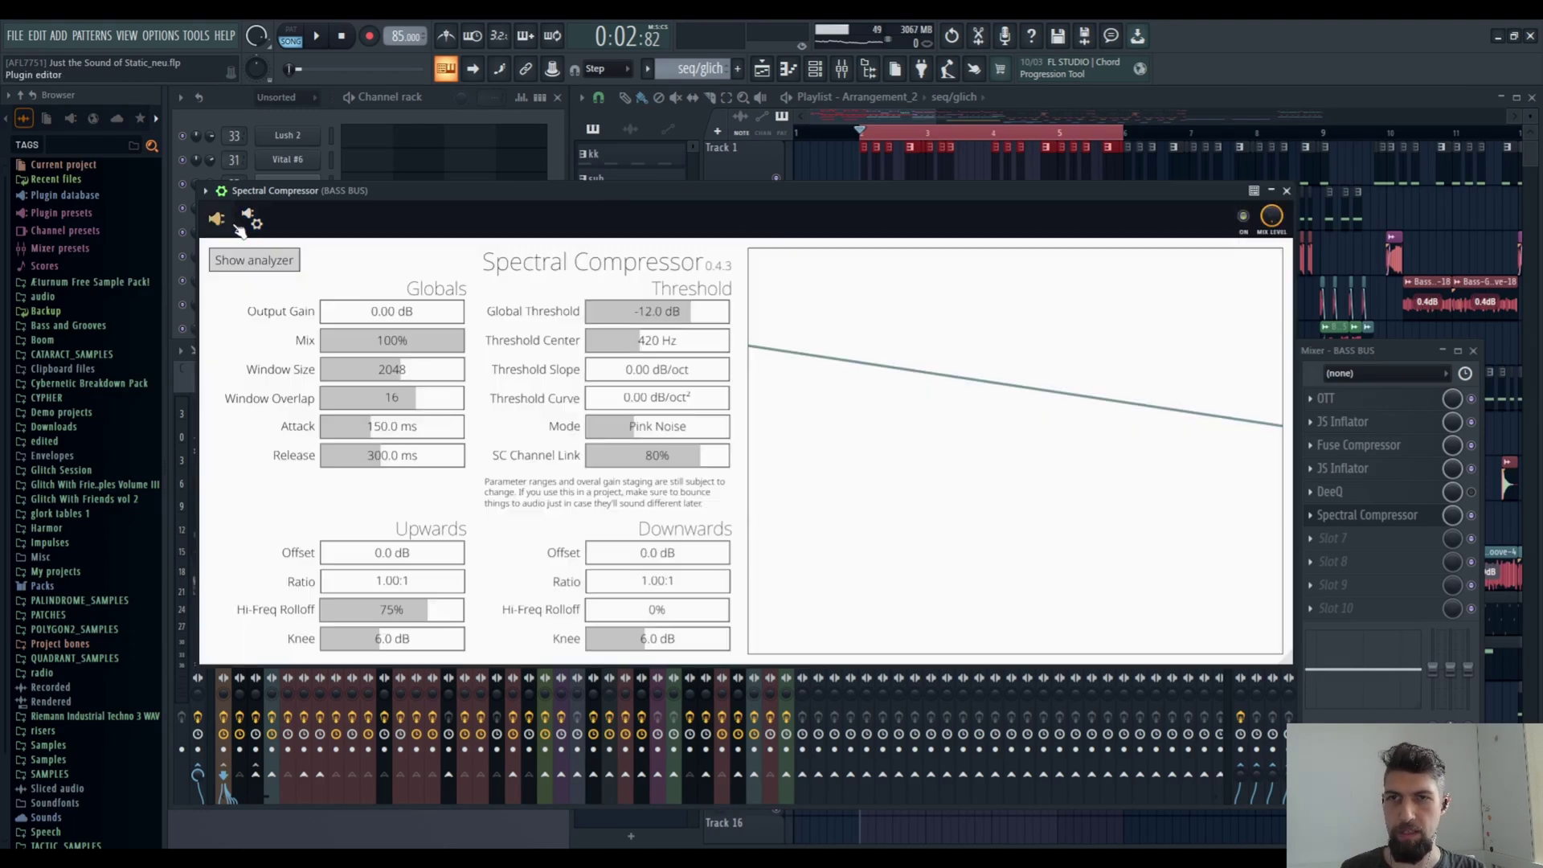
{"action": "left_click", "coordinate": [675, 427]}
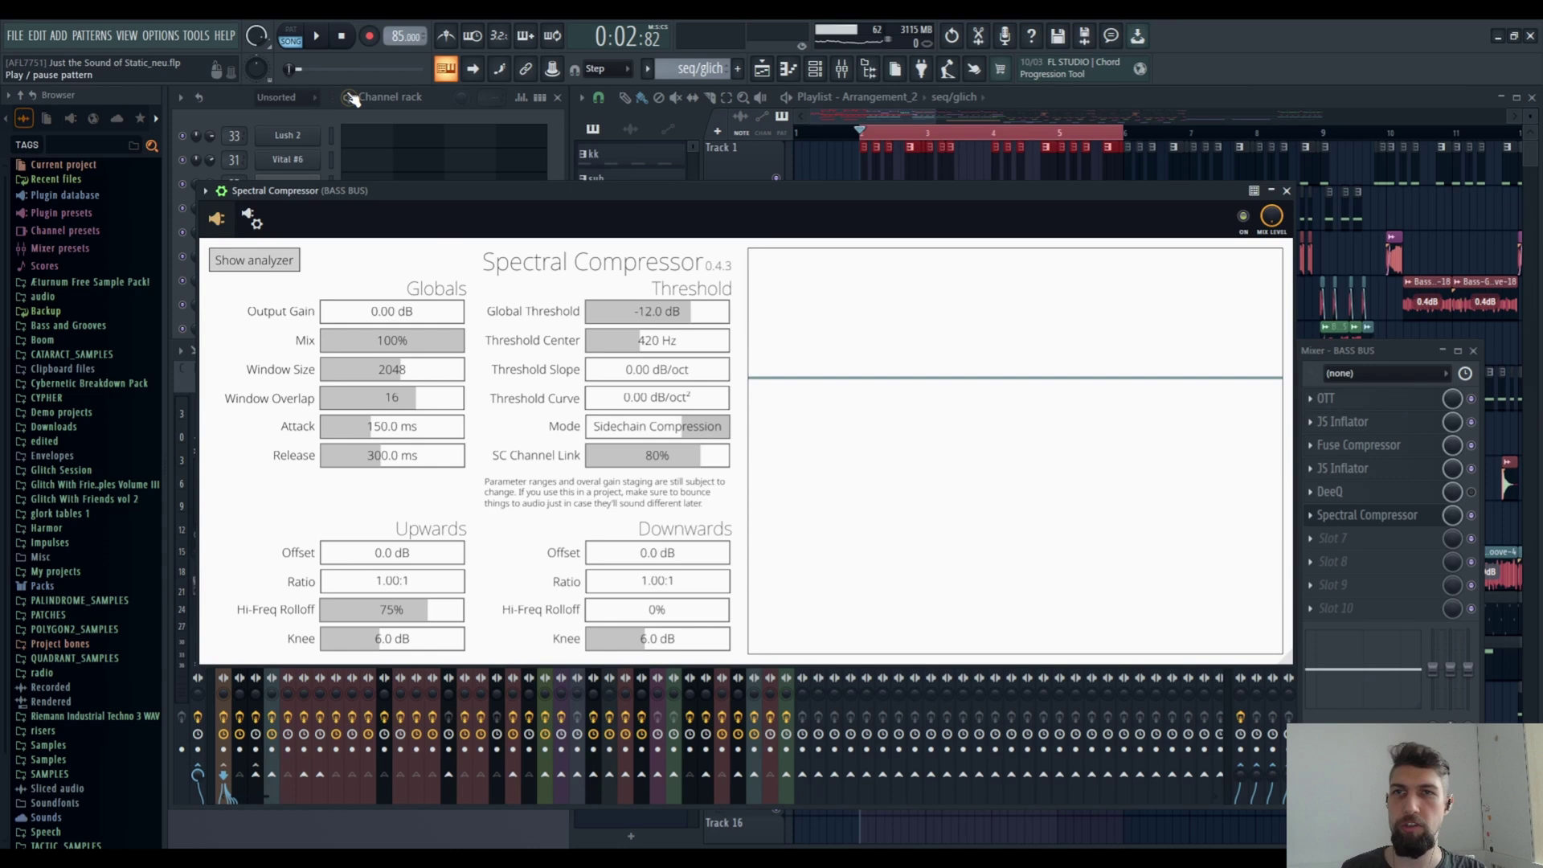
Step: Lower the global threshold to -21.6 dB while the song plays
{"action": "left_click", "coordinate": [317, 36]}
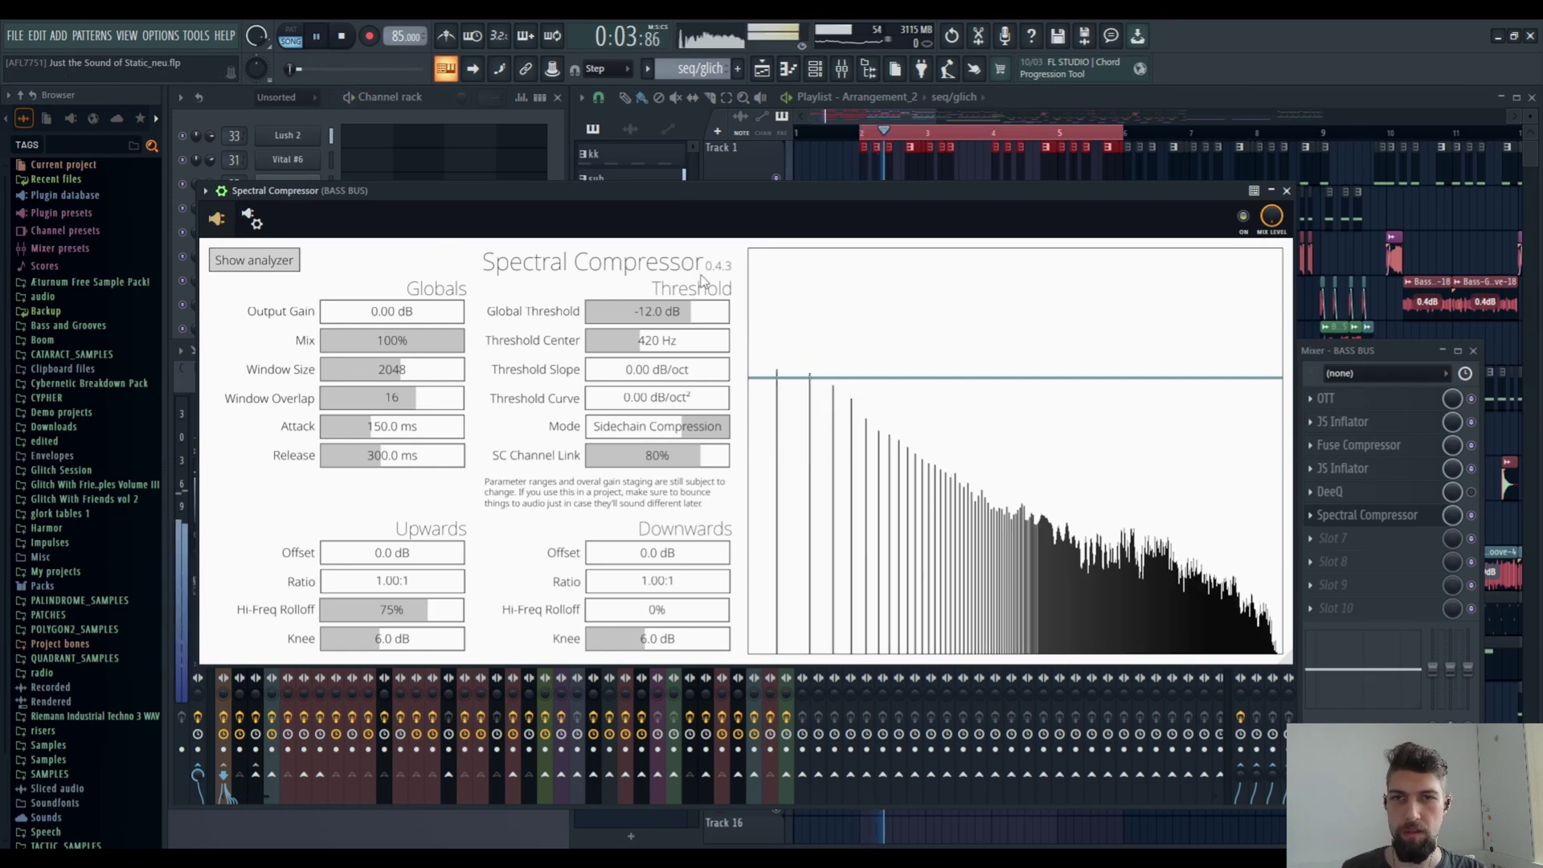
{"action": "mouse_move", "coordinate": [687, 312]}
{"action": "left_mouse_down"}
{"action": "mouse_move", "coordinate": [647, 315]}
{"action": "mouse_move", "coordinate": [678, 312]}
{"action": "left_mouse_up"}
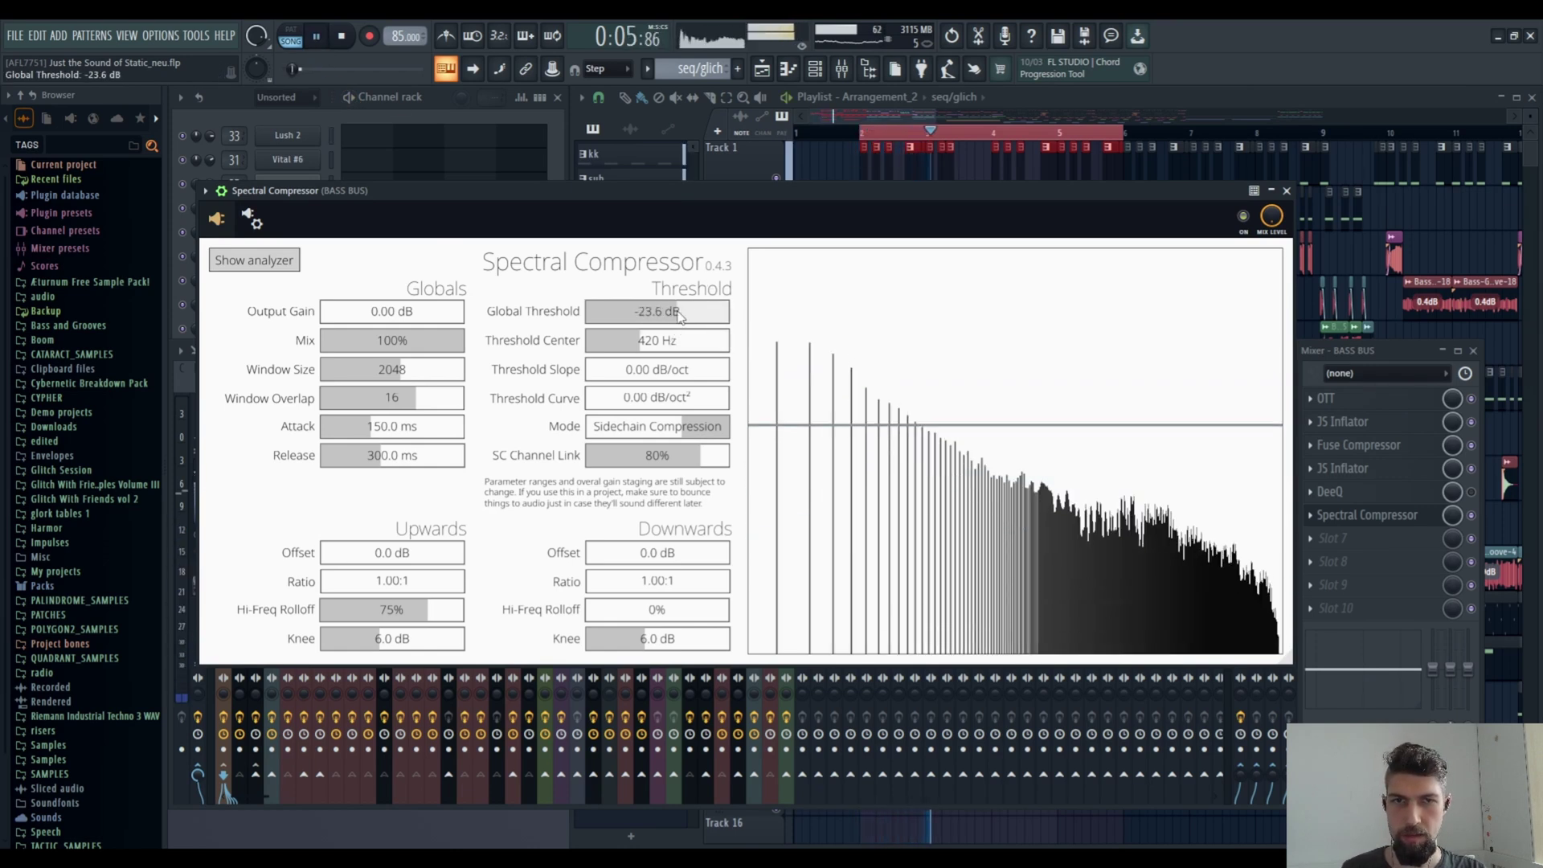
{"action": "left_click", "coordinate": [342, 38]}
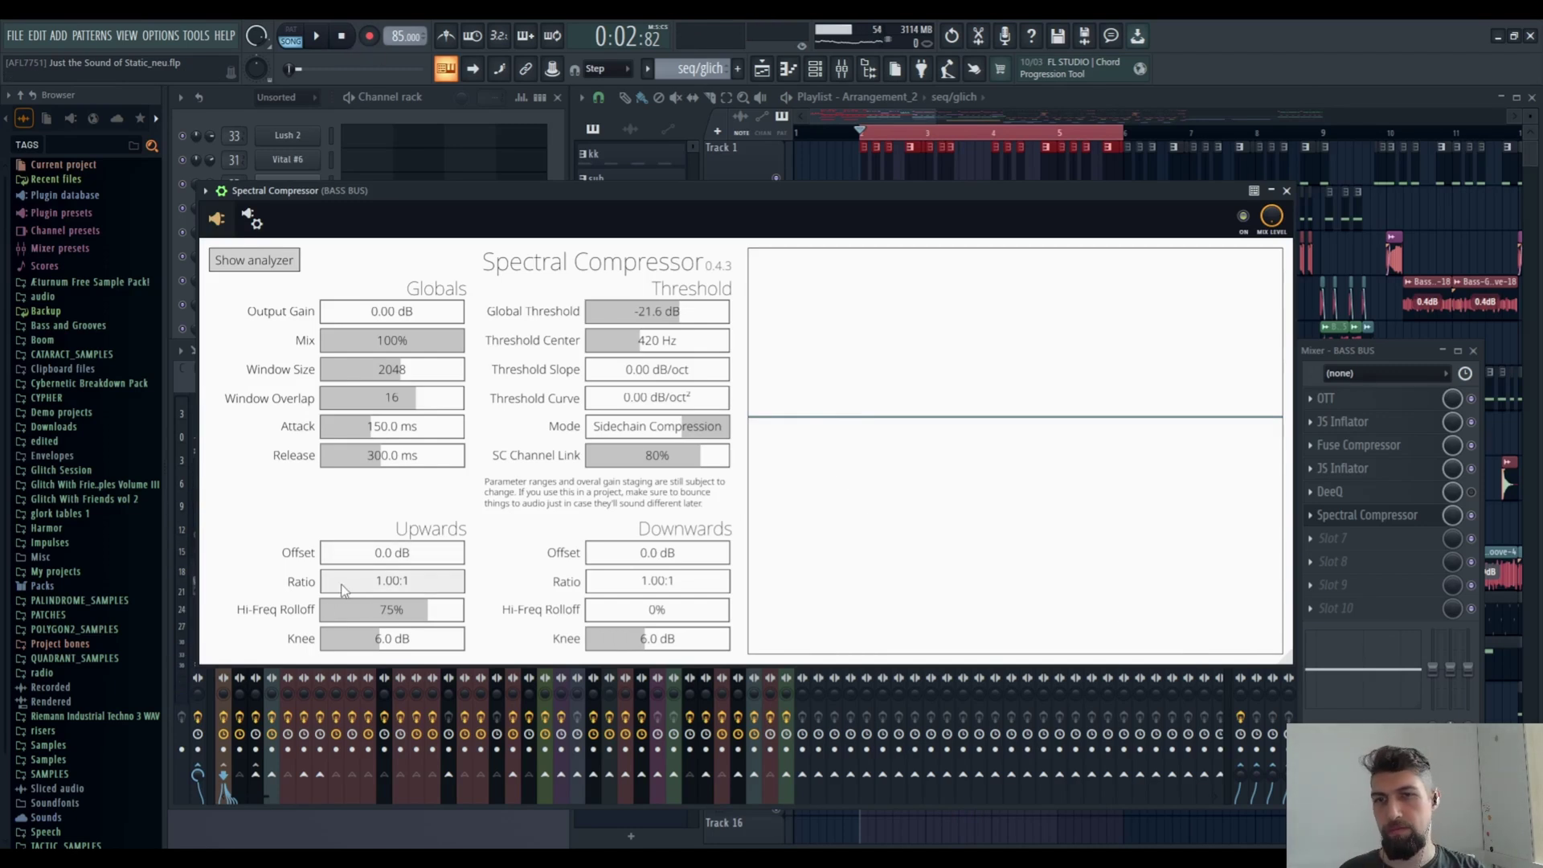
Step: Set the downwards ratio to 4.24:1 and the downwards offset to 12.8 dB during playback
{"action": "left_click_drag", "start_coordinate": [342, 589], "coordinate": [348, 589]}
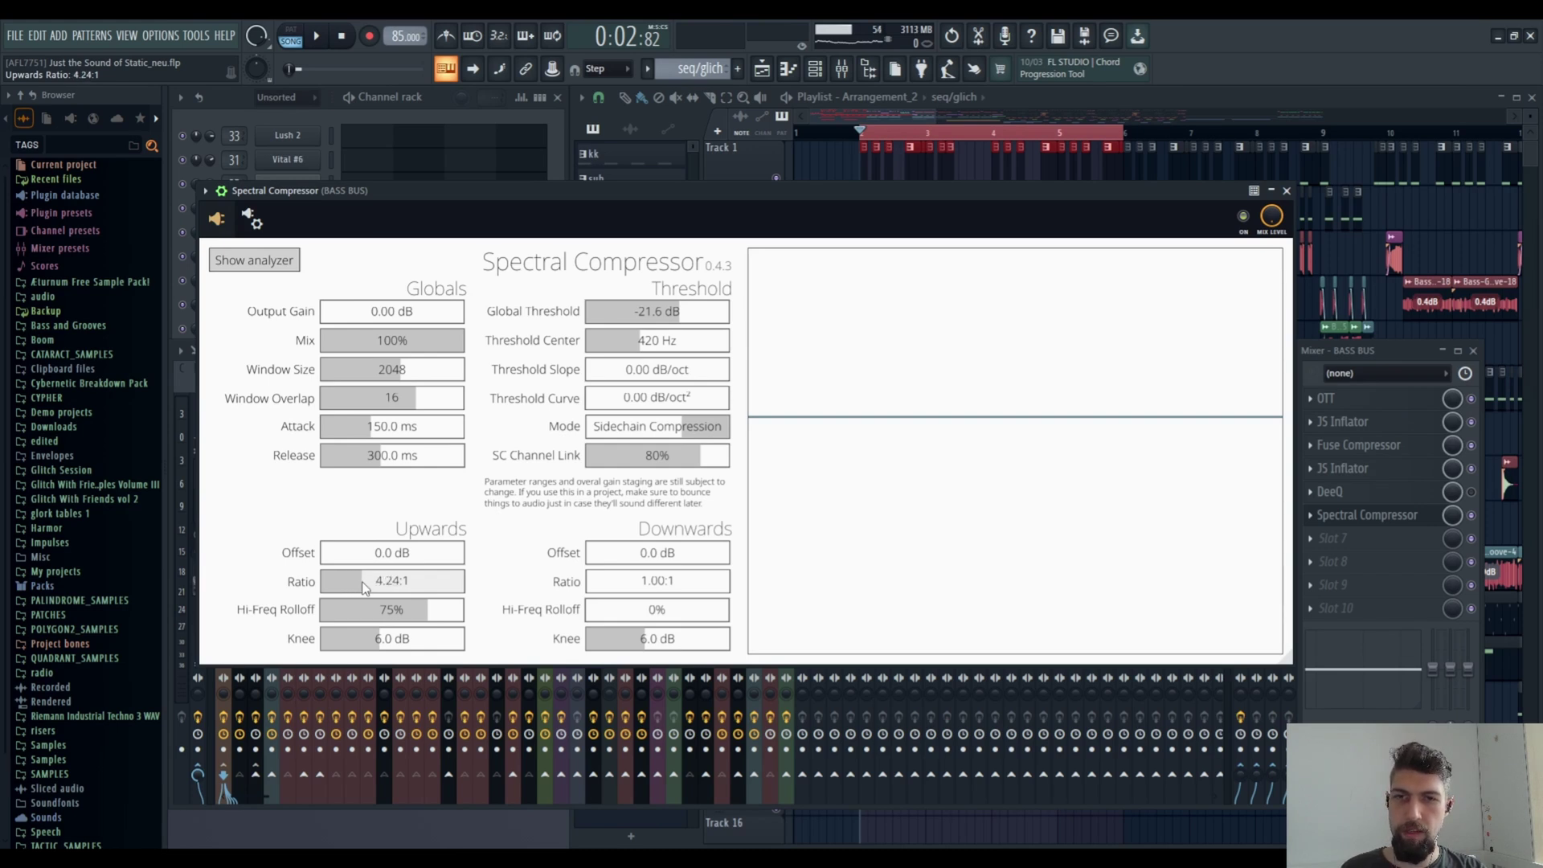
{"action": "left_click", "coordinate": [625, 593]}
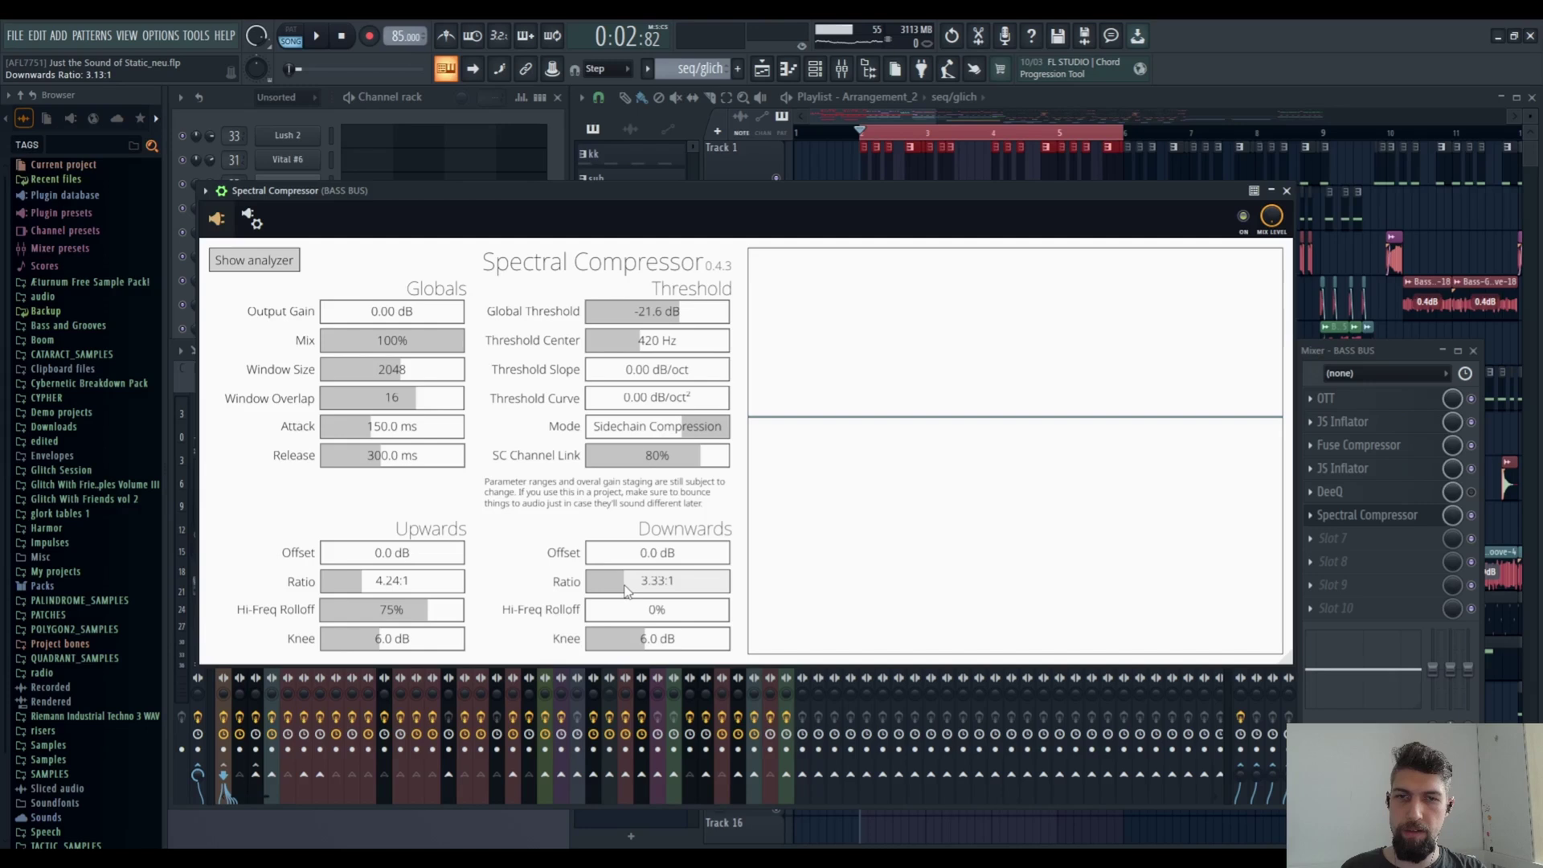
{"action": "left_click_drag", "start_coordinate": [628, 591], "coordinate": [629, 588]}
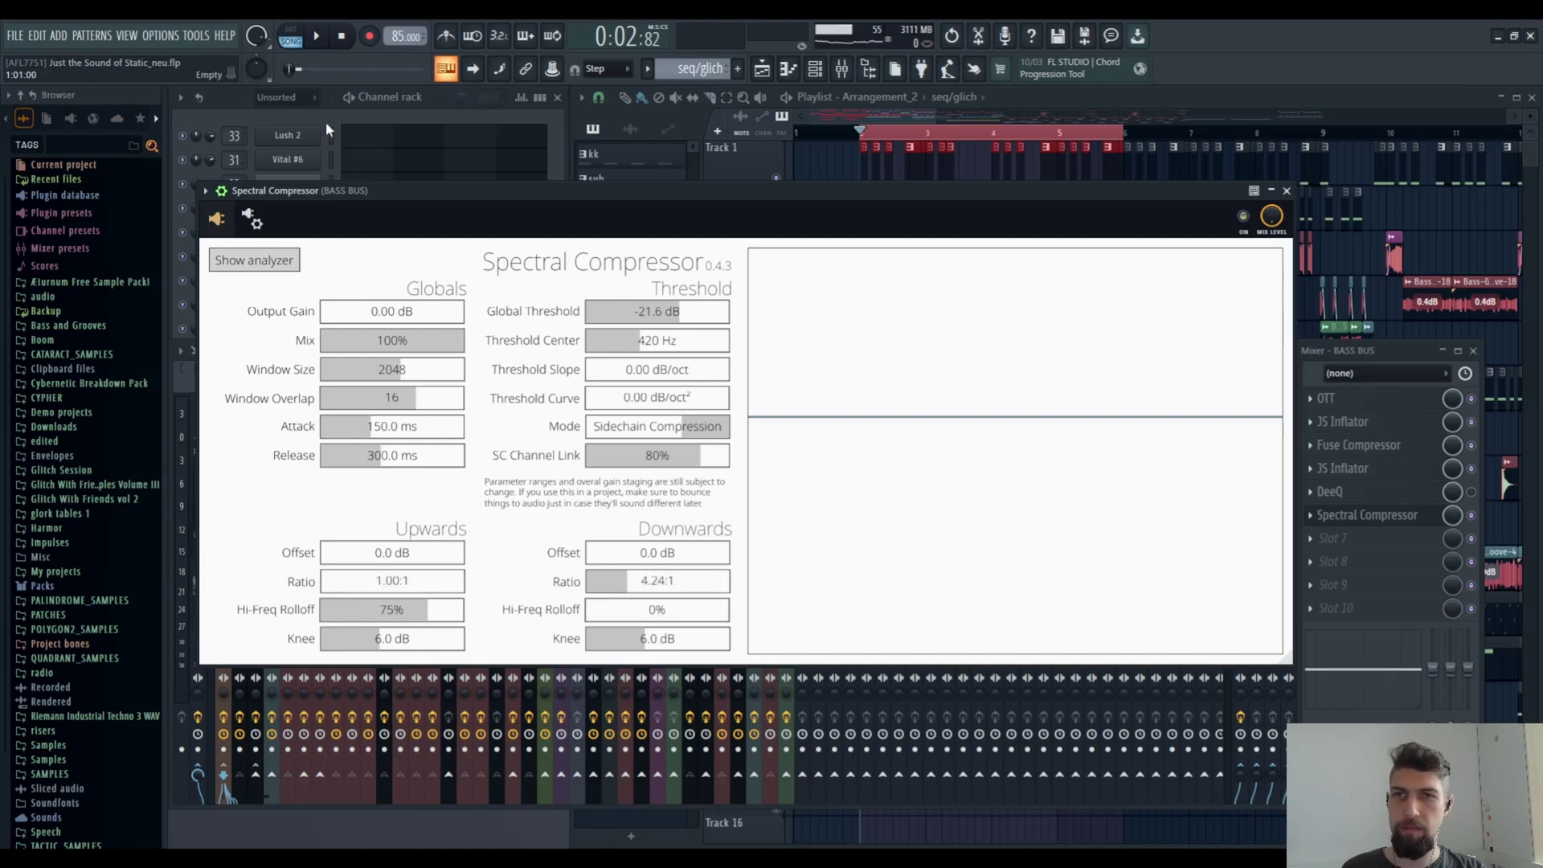
{"action": "left_click", "coordinate": [317, 44]}
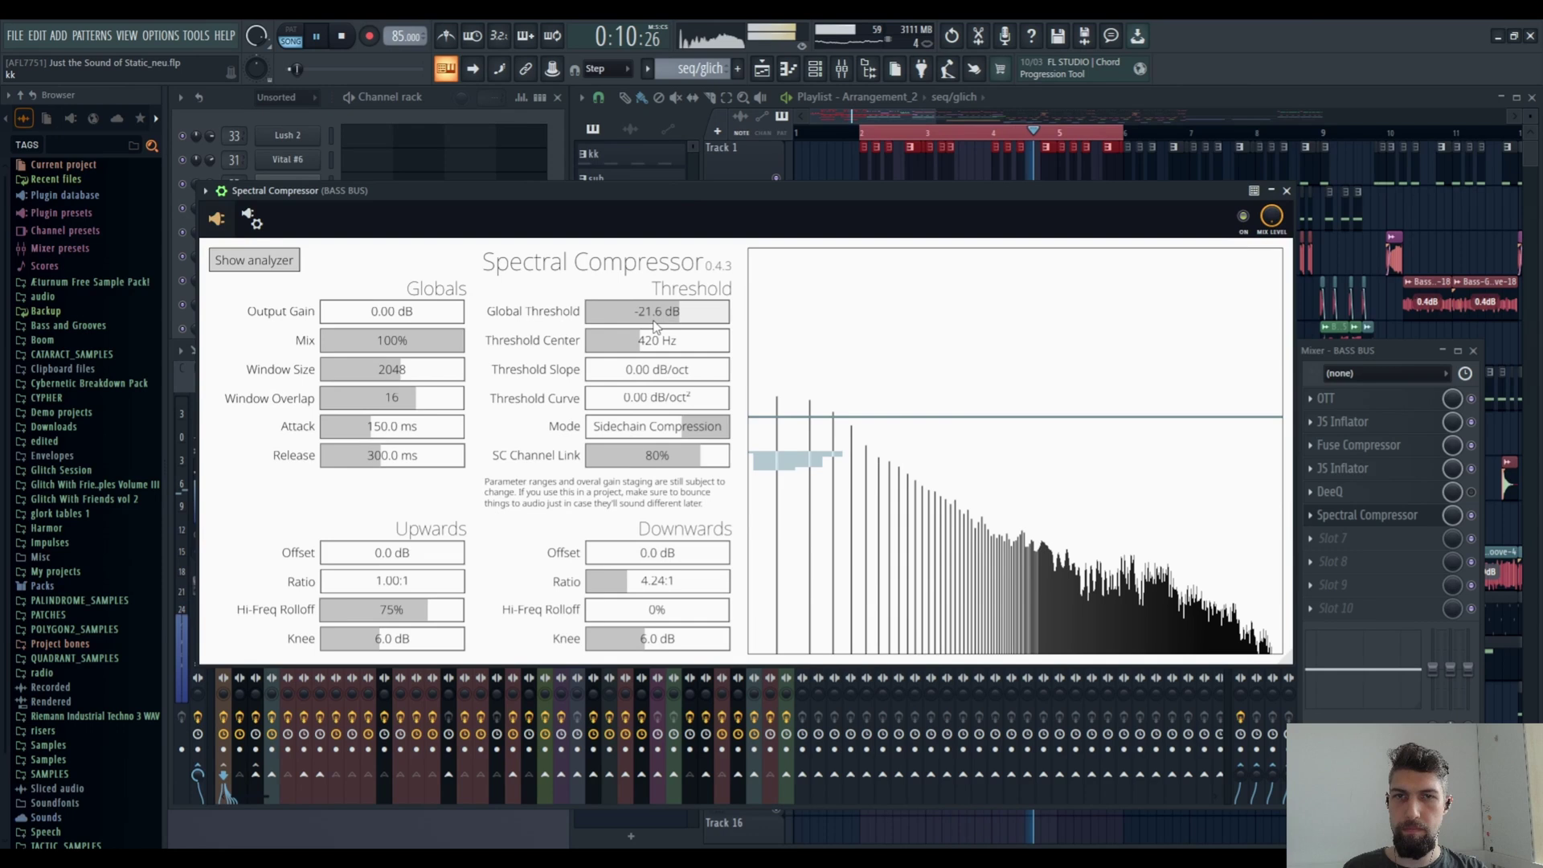
{"action": "left_click_drag", "start_coordinate": [633, 545], "coordinate": [677, 553]}
{"action": "scroll", "coordinate": [677, 553], "scroll_direction": "up", "scroll_amount": 2}
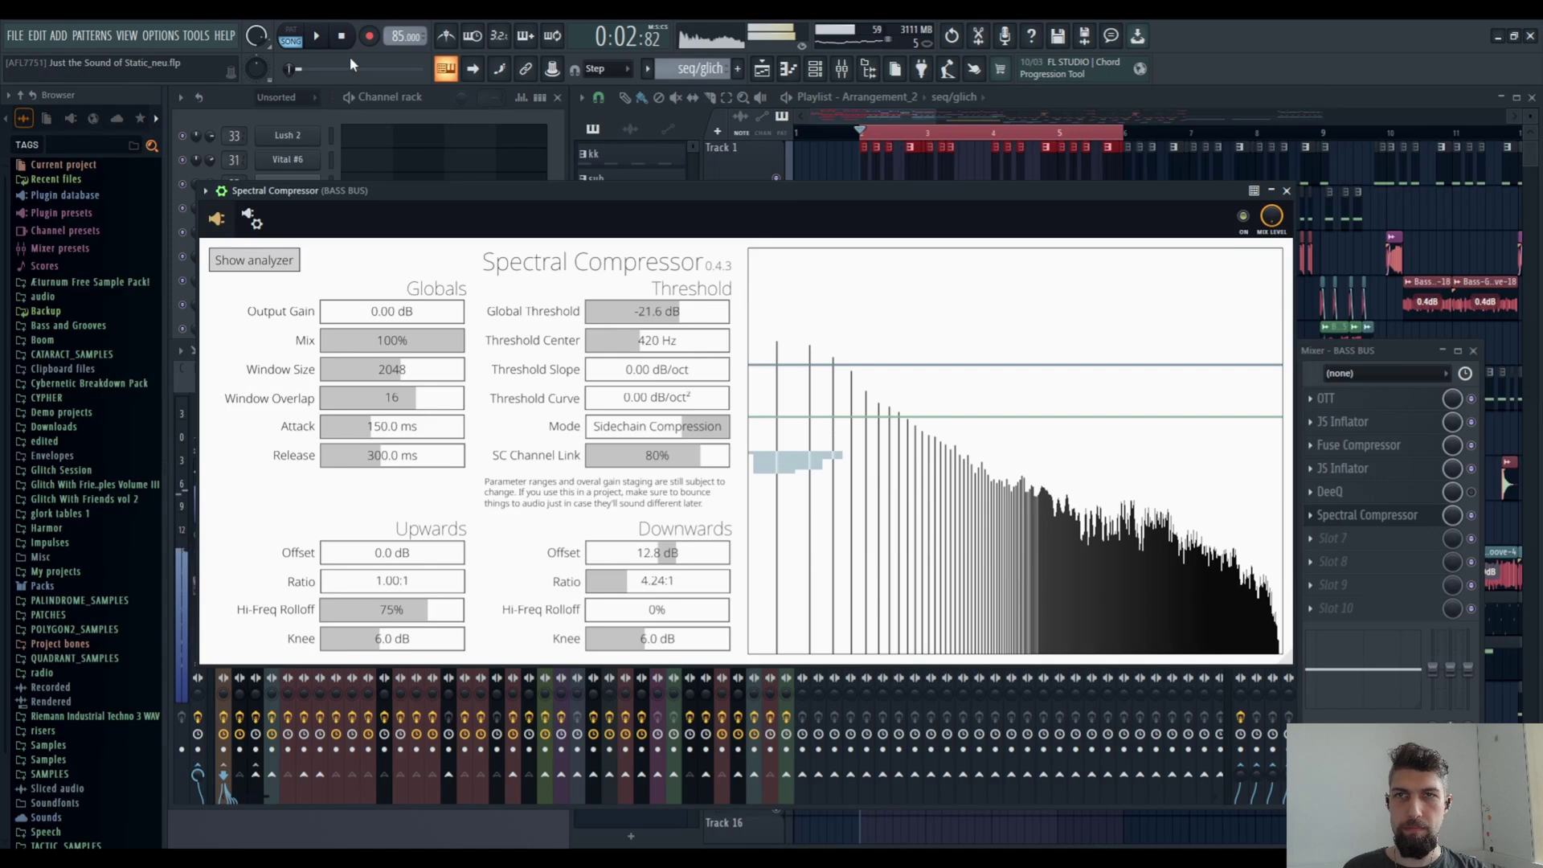
Step: Drop the downwards offset to -37.8 dB and replay the song to hear it
{"action": "key", "text": "space"}
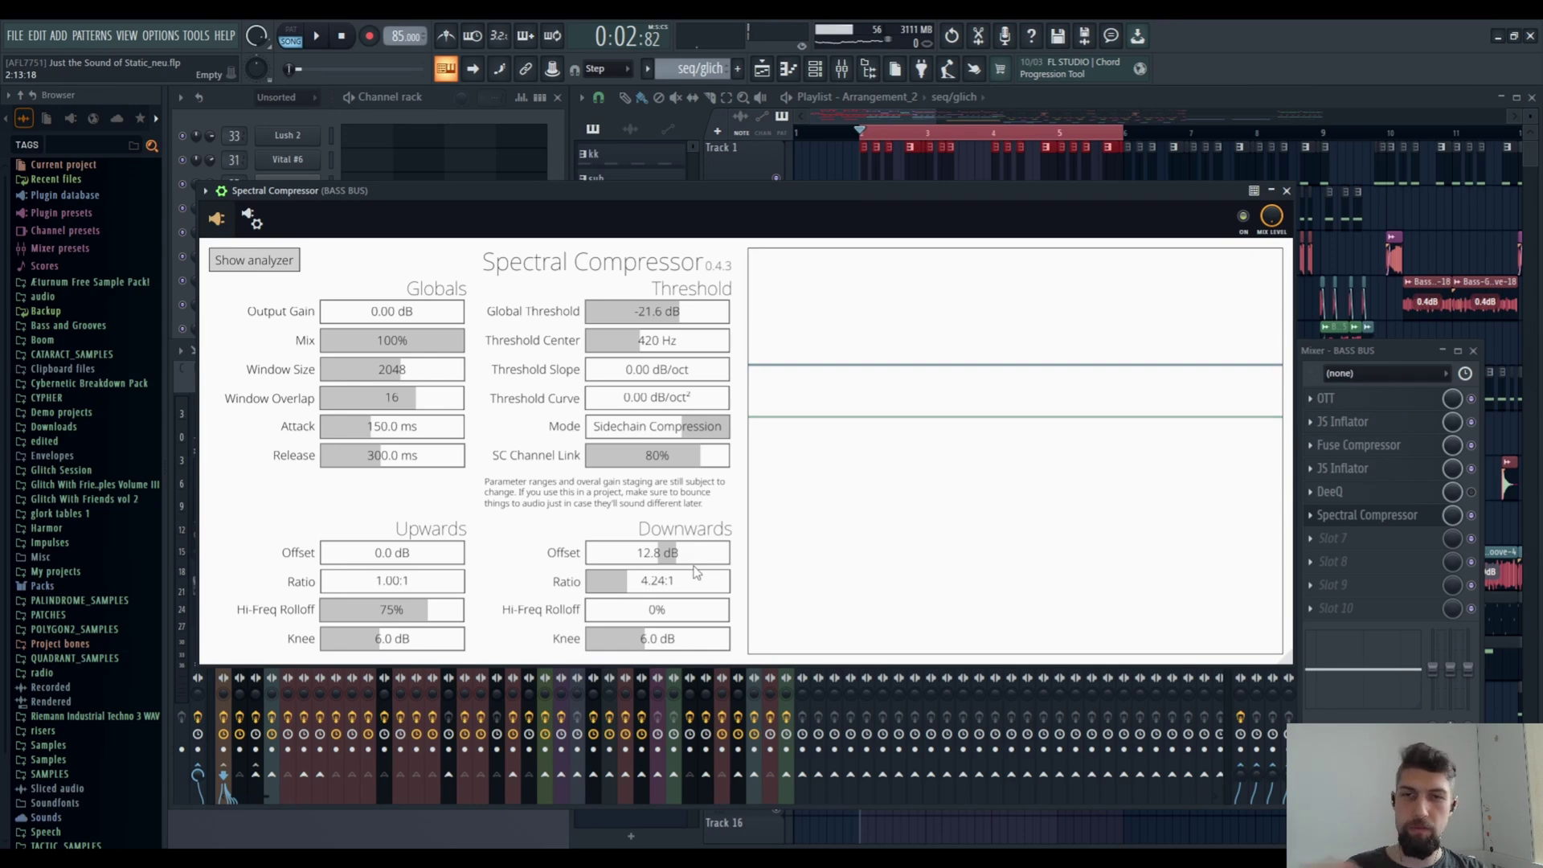
{"action": "left_click_drag", "start_coordinate": [695, 565], "coordinate": [607, 563]}
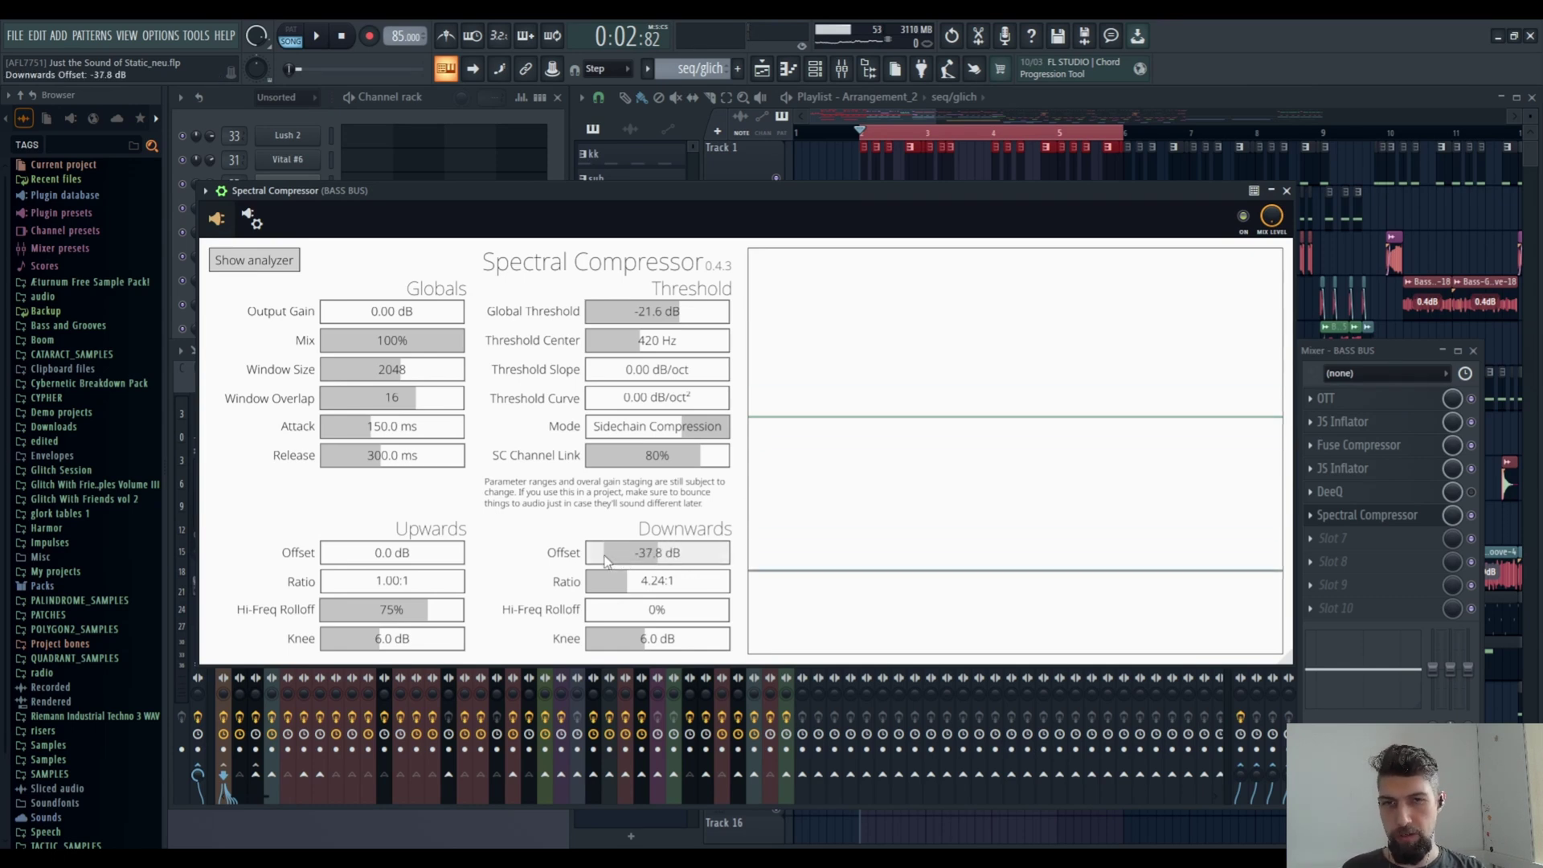
{"action": "left_click", "coordinate": [318, 37]}
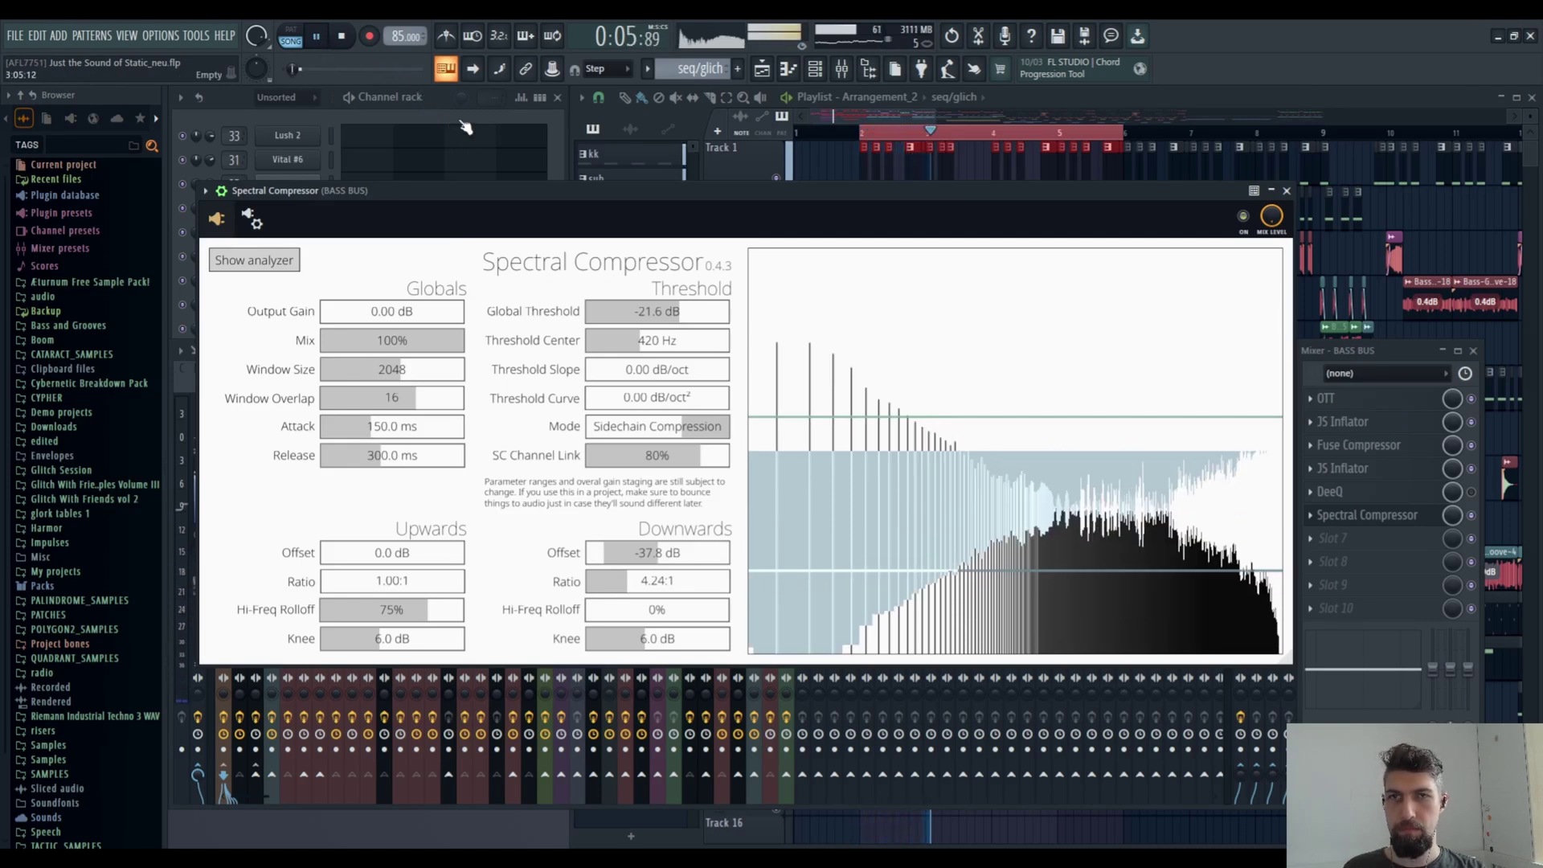
Step: Stop playback, select the Serum insert in the mixer, then close the mixer
{"action": "left_click", "coordinate": [342, 37]}
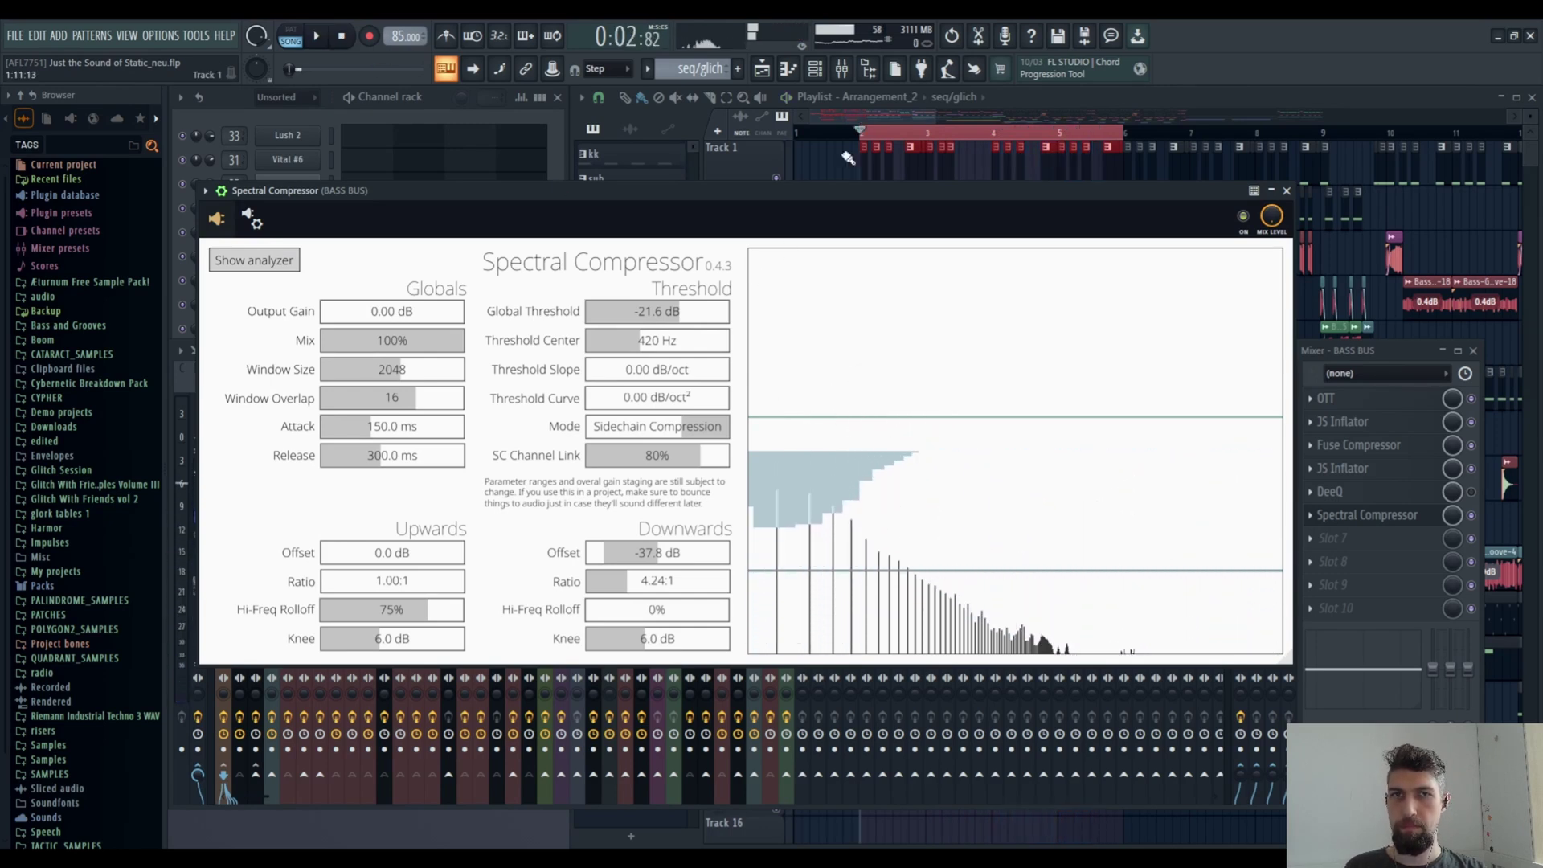
{"action": "left_click", "coordinate": [843, 76]}
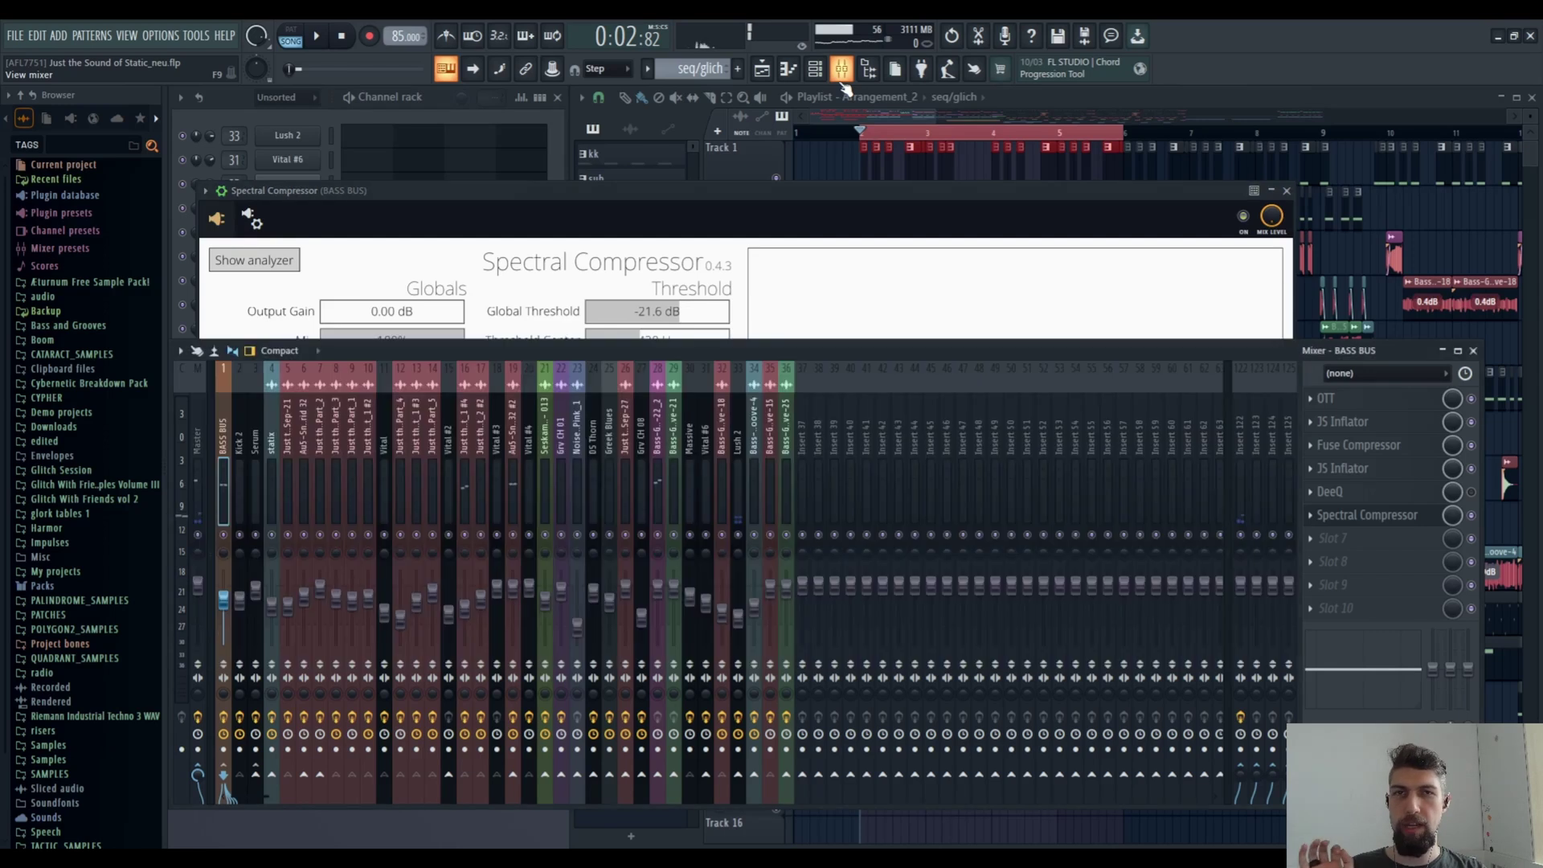
{"action": "left_click", "coordinate": [256, 443]}
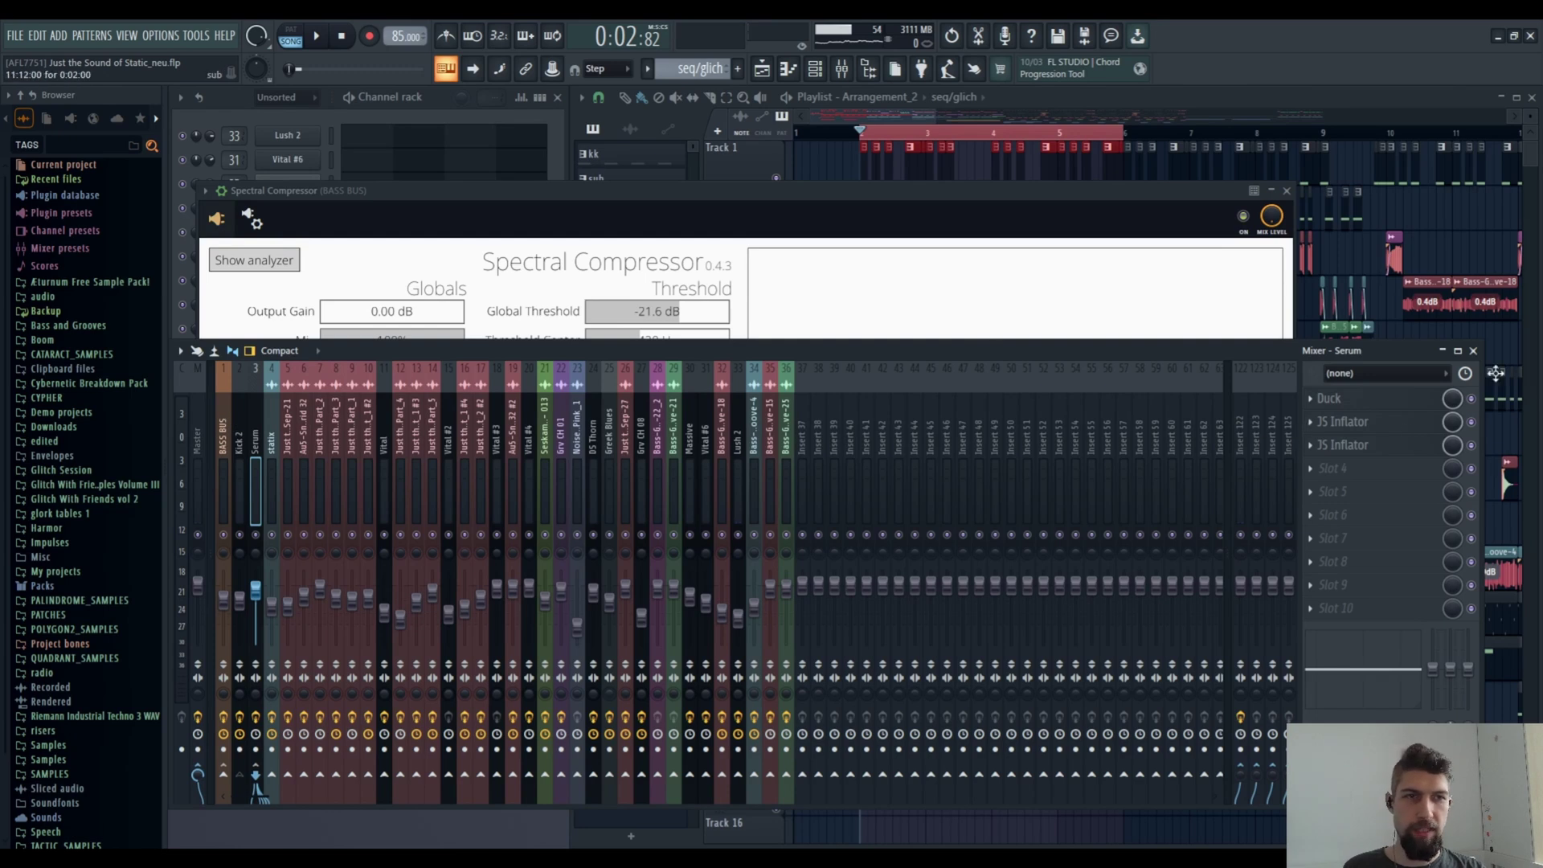
{"action": "left_click", "coordinate": [1474, 350]}
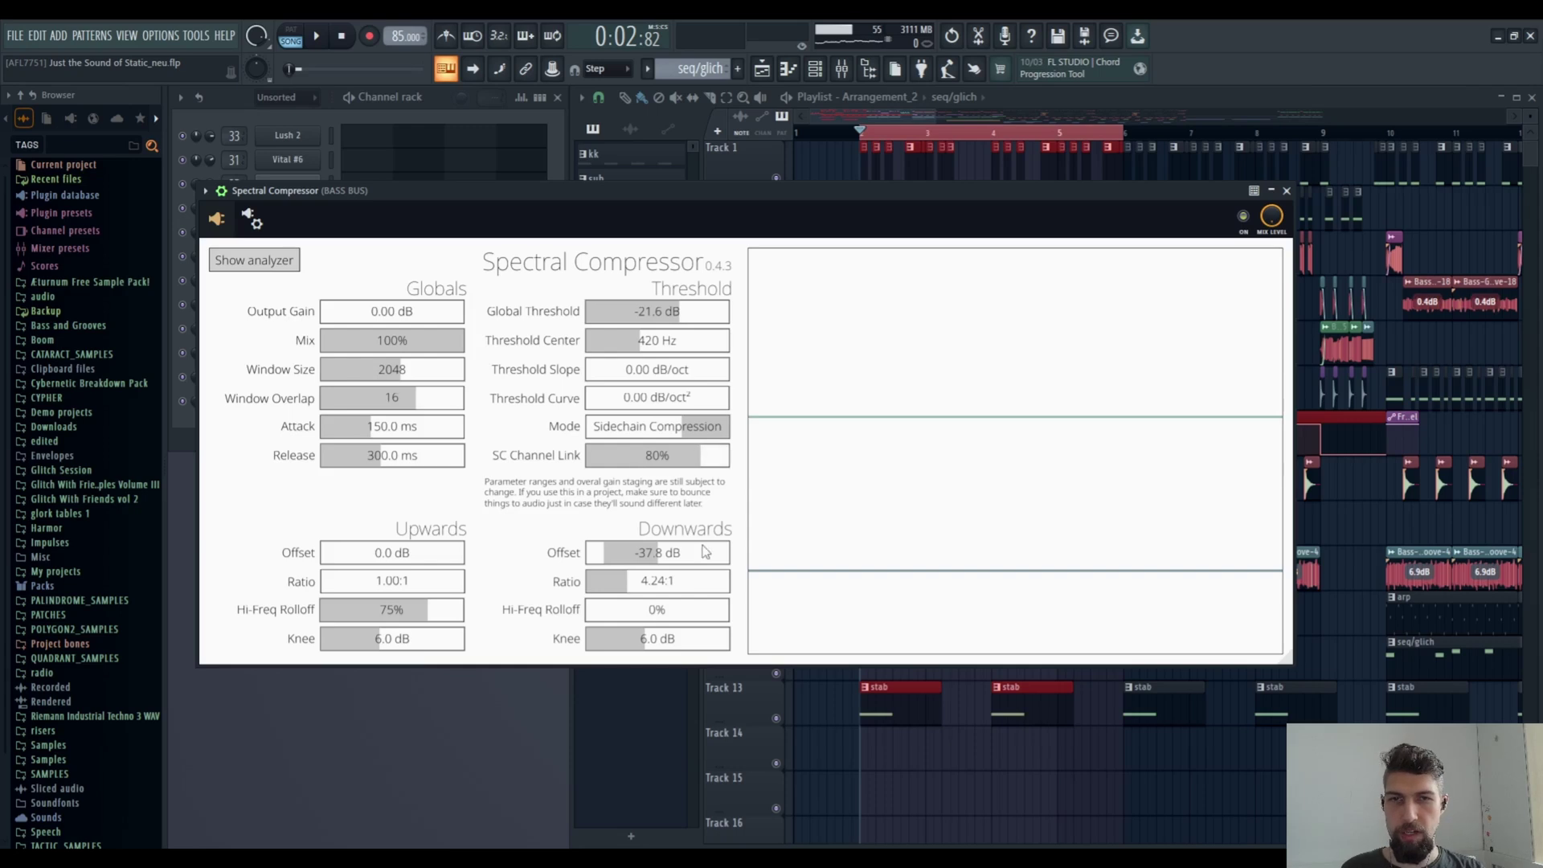
Step: Reset the downwards offset to 0 dB and push the upwards ratio to 69.93:1 while auditioning
{"action": "left_click_drag", "start_coordinate": [684, 553], "coordinate": [659, 561]}
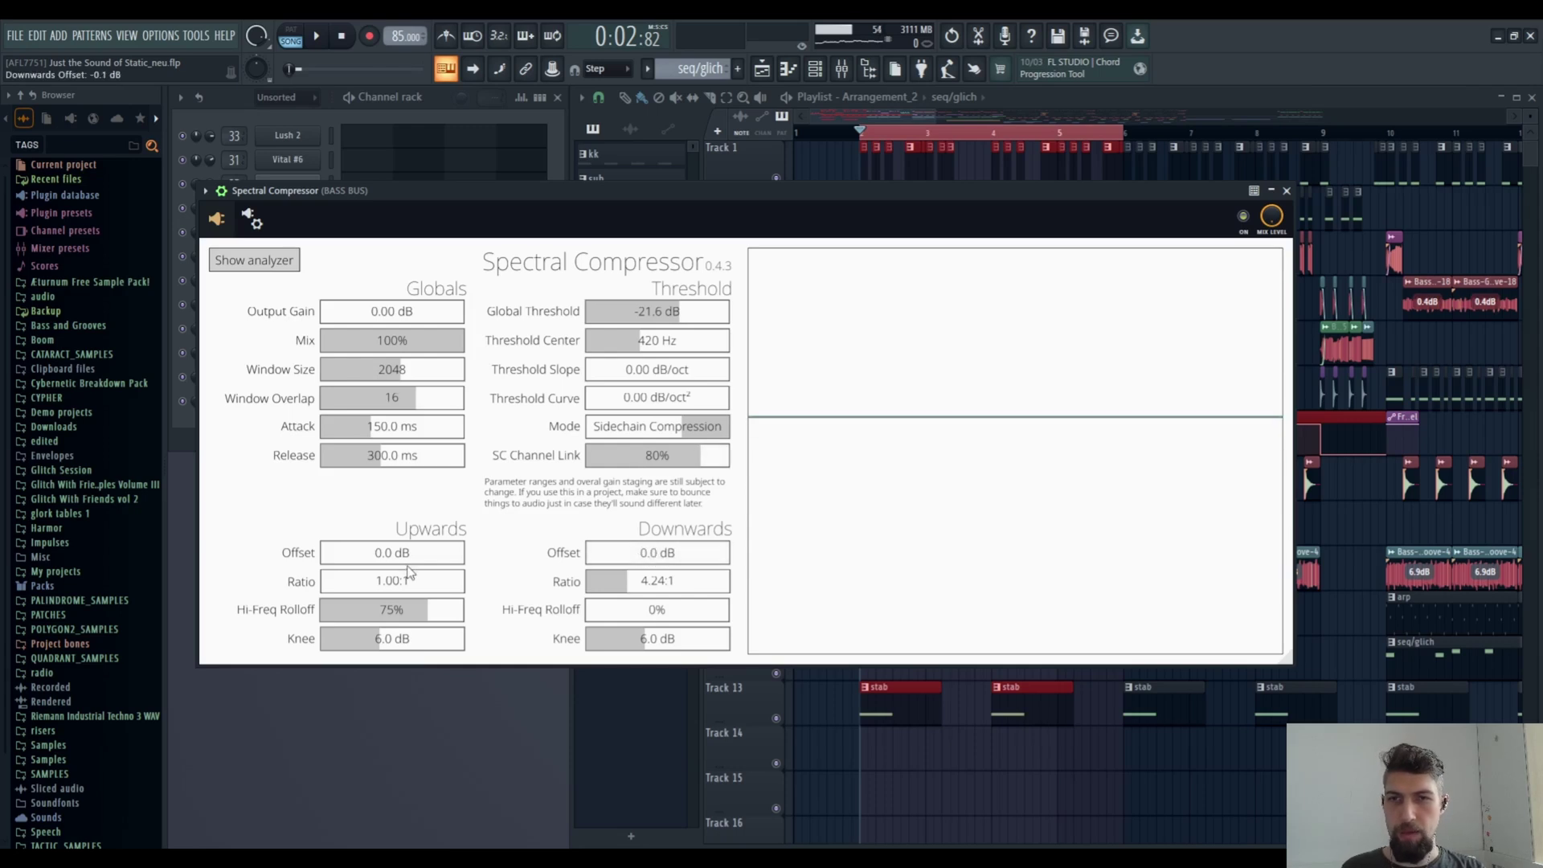
{"action": "left_click_drag", "start_coordinate": [410, 568], "coordinate": [446, 562]}
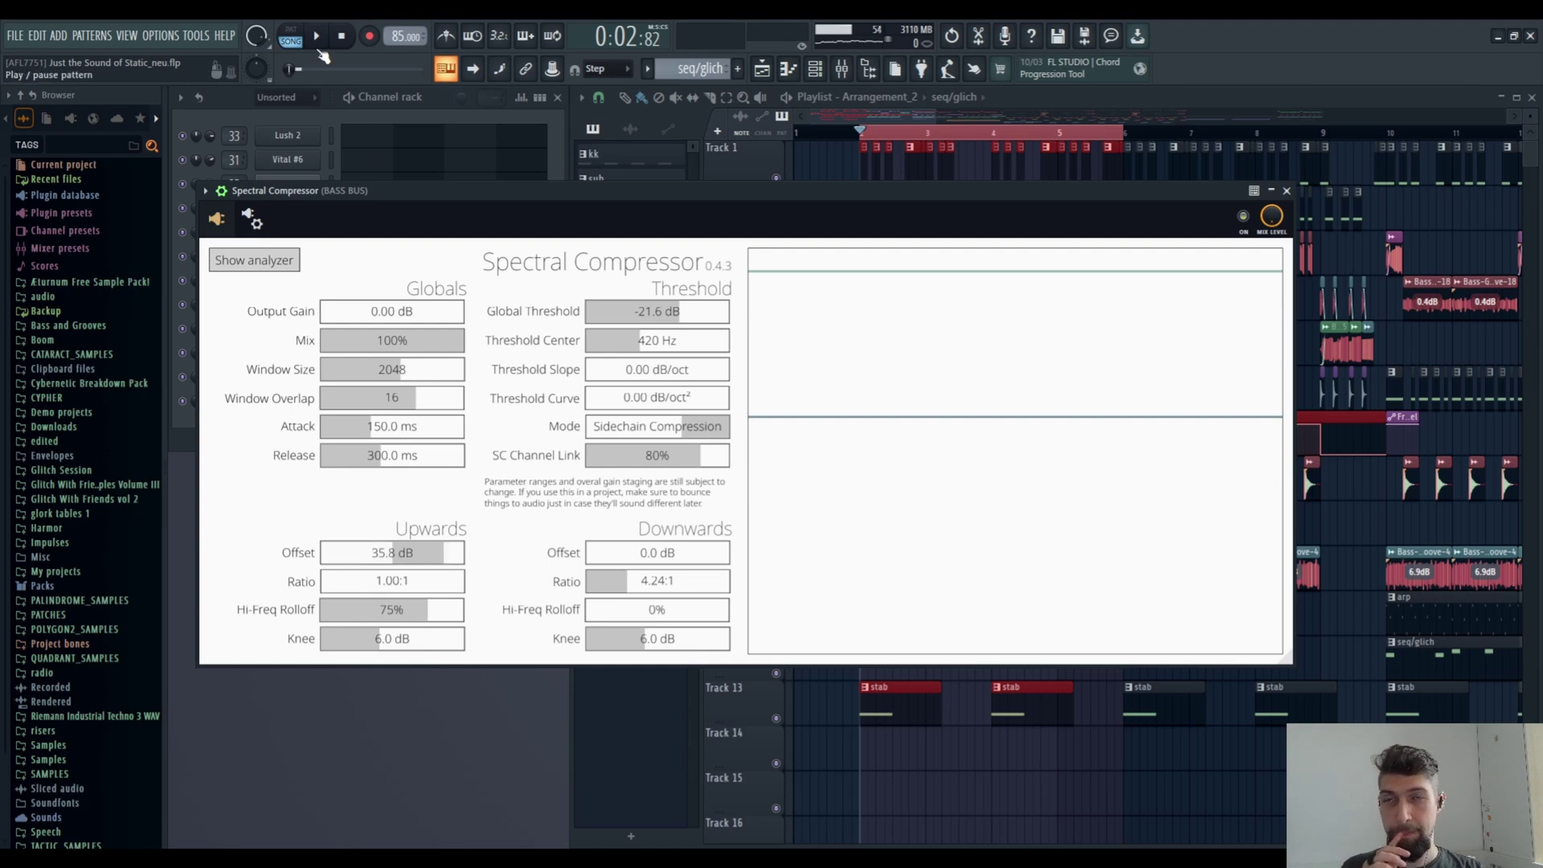
{"action": "left_click", "coordinate": [316, 36]}
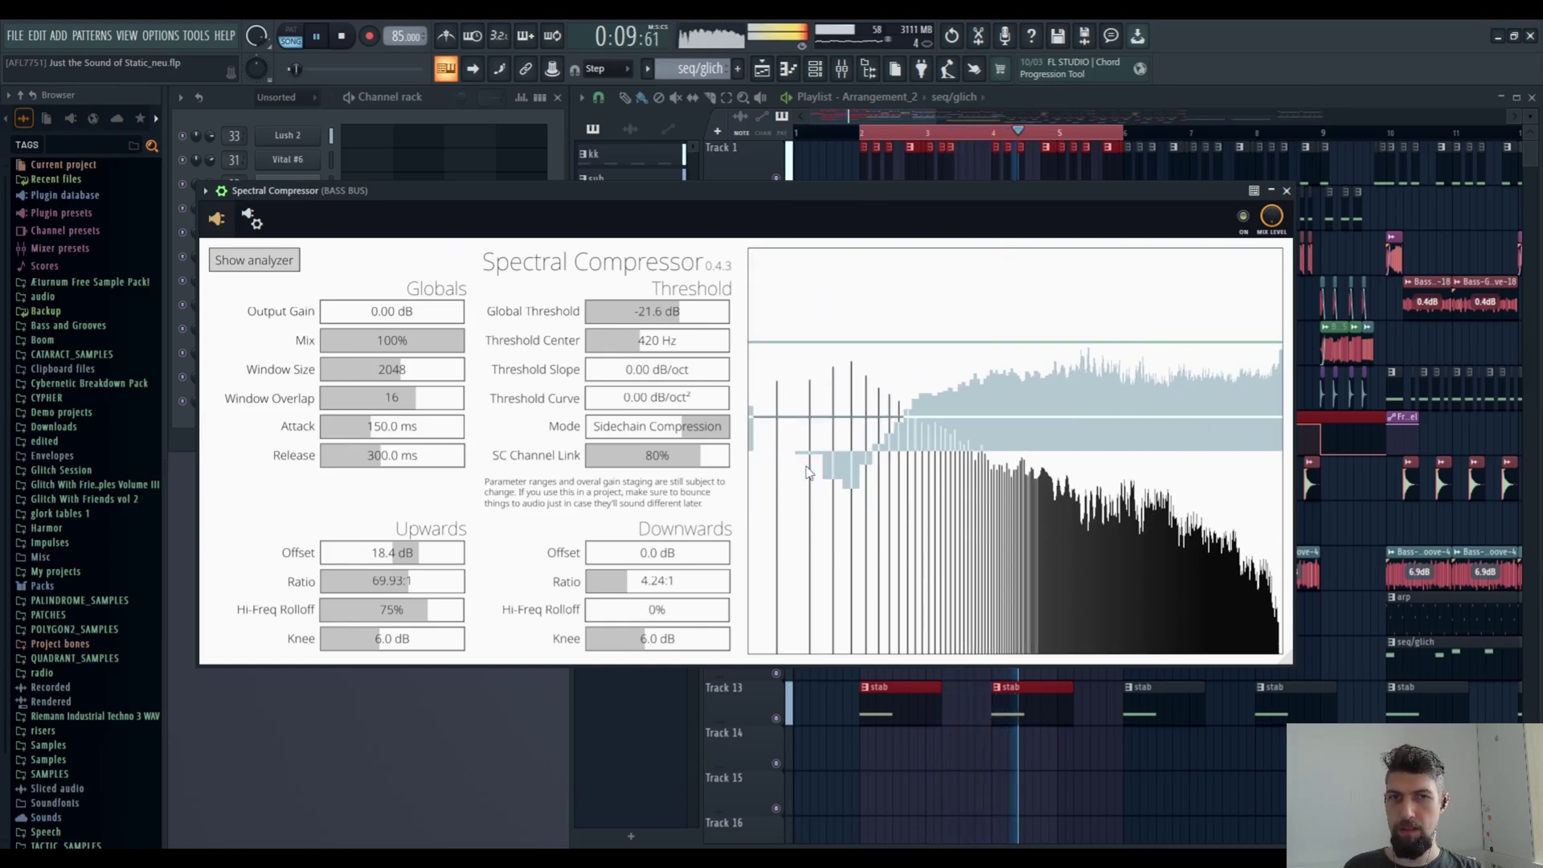
{"action": "key", "text": "space"}
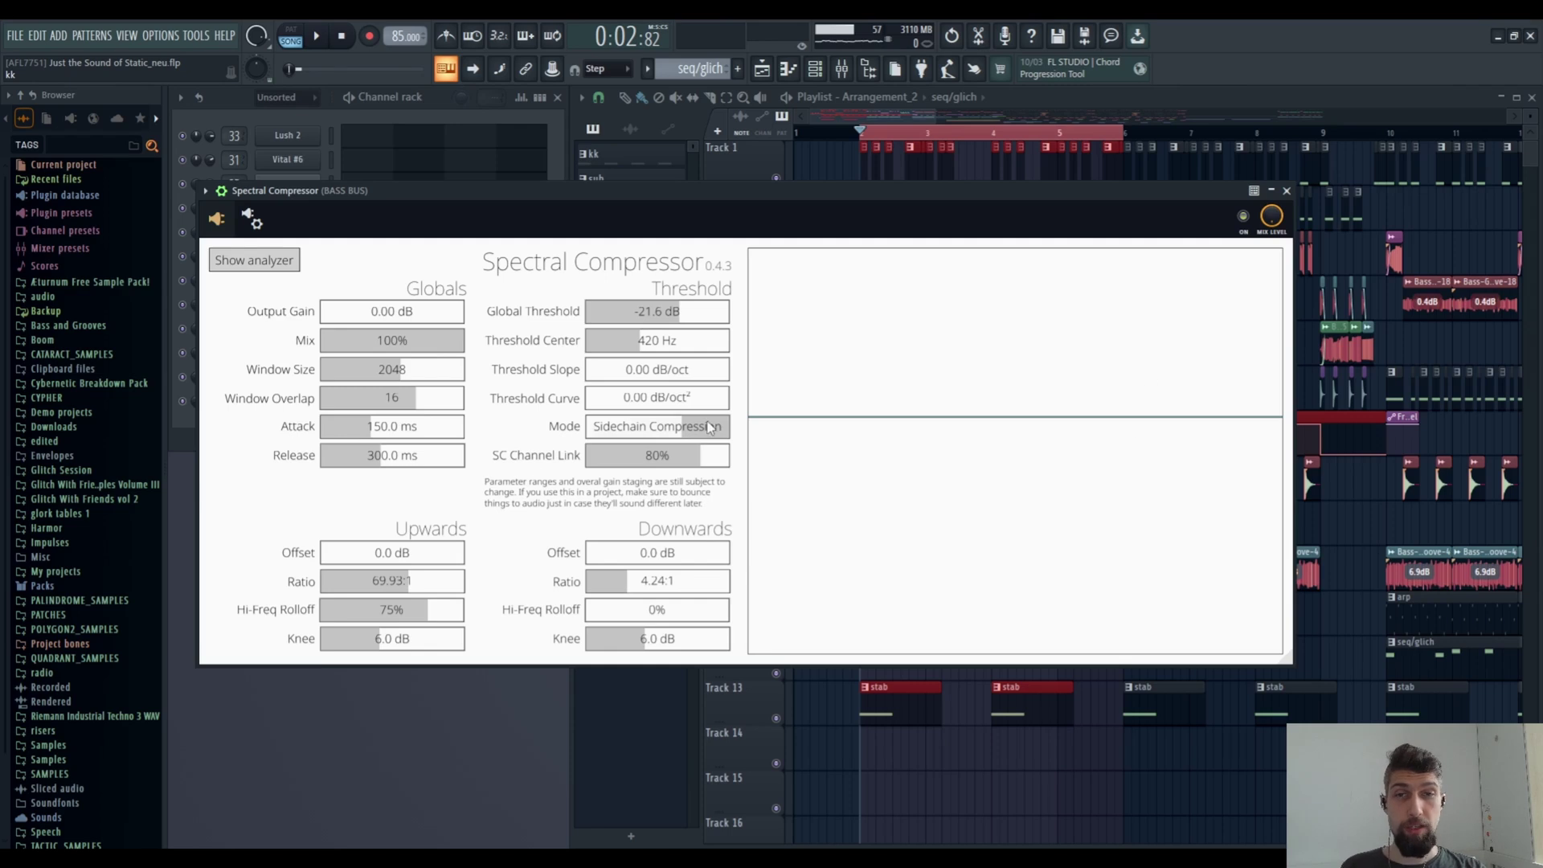
Step: Close the compressor, check the bass bus effects in the mixer, and reopen the Spectral Compressor
{"action": "left_click", "coordinate": [1287, 190]}
{"action": "left_click", "coordinate": [841, 68]}
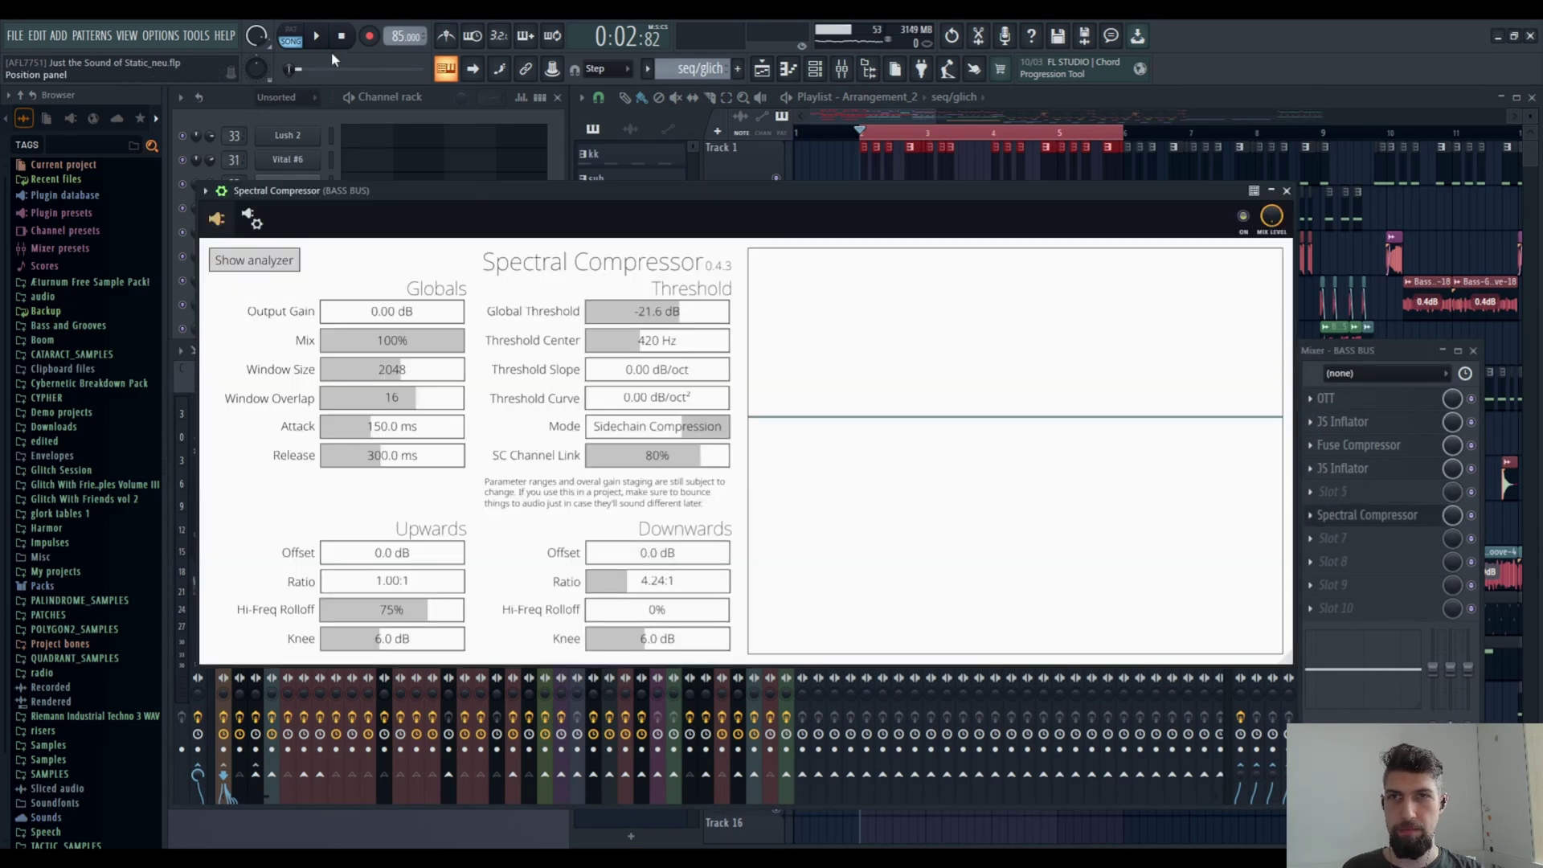
{"action": "left_click", "coordinate": [331, 48]}
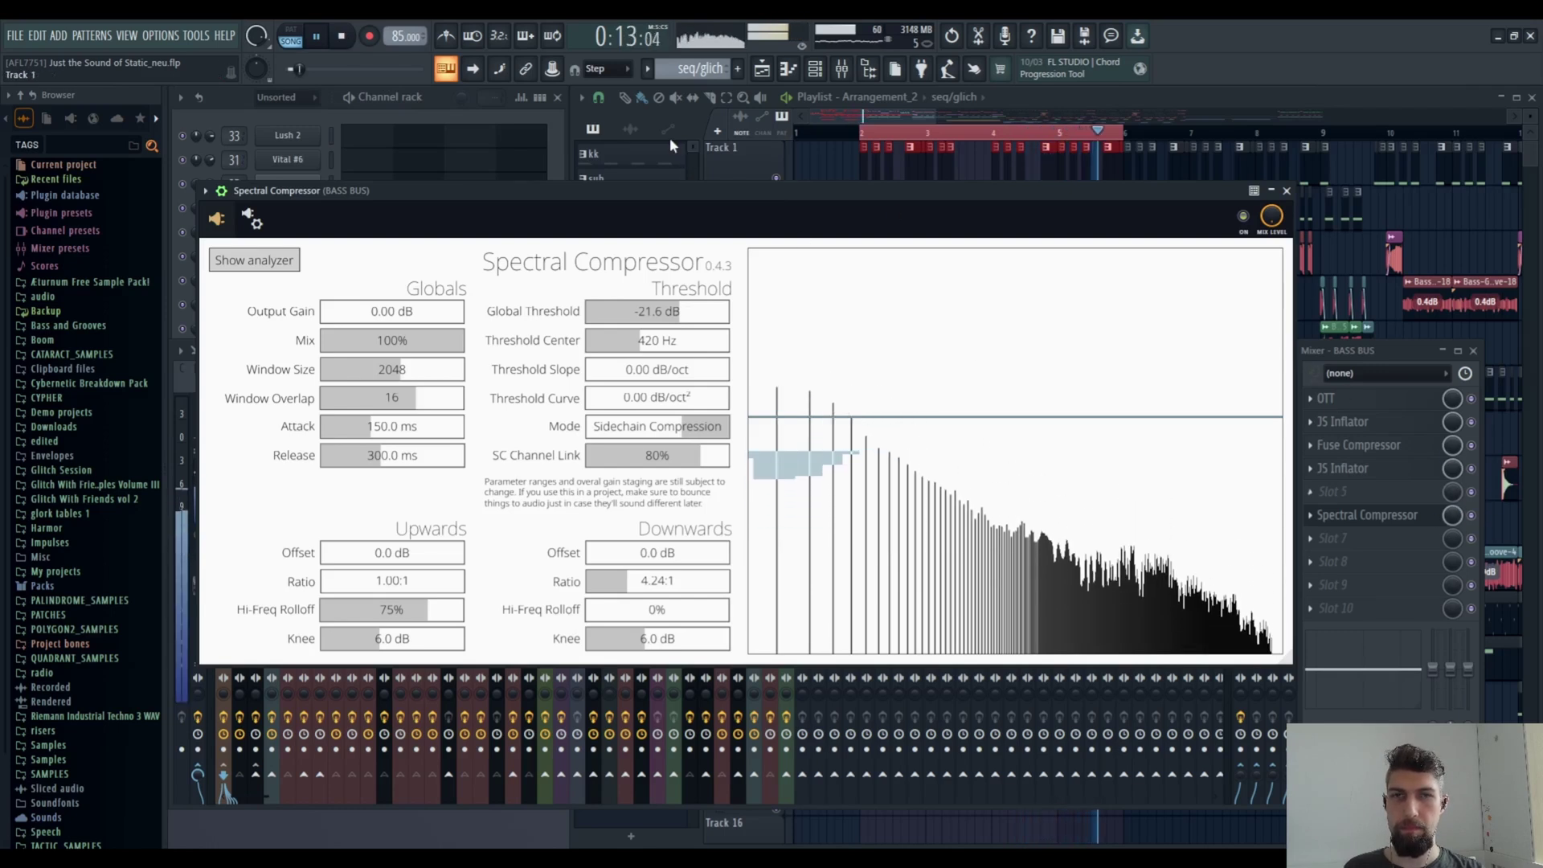
Step: Stop the song after auditioning the bass bus through the Spectral Compressor
{"action": "left_click", "coordinate": [342, 37]}
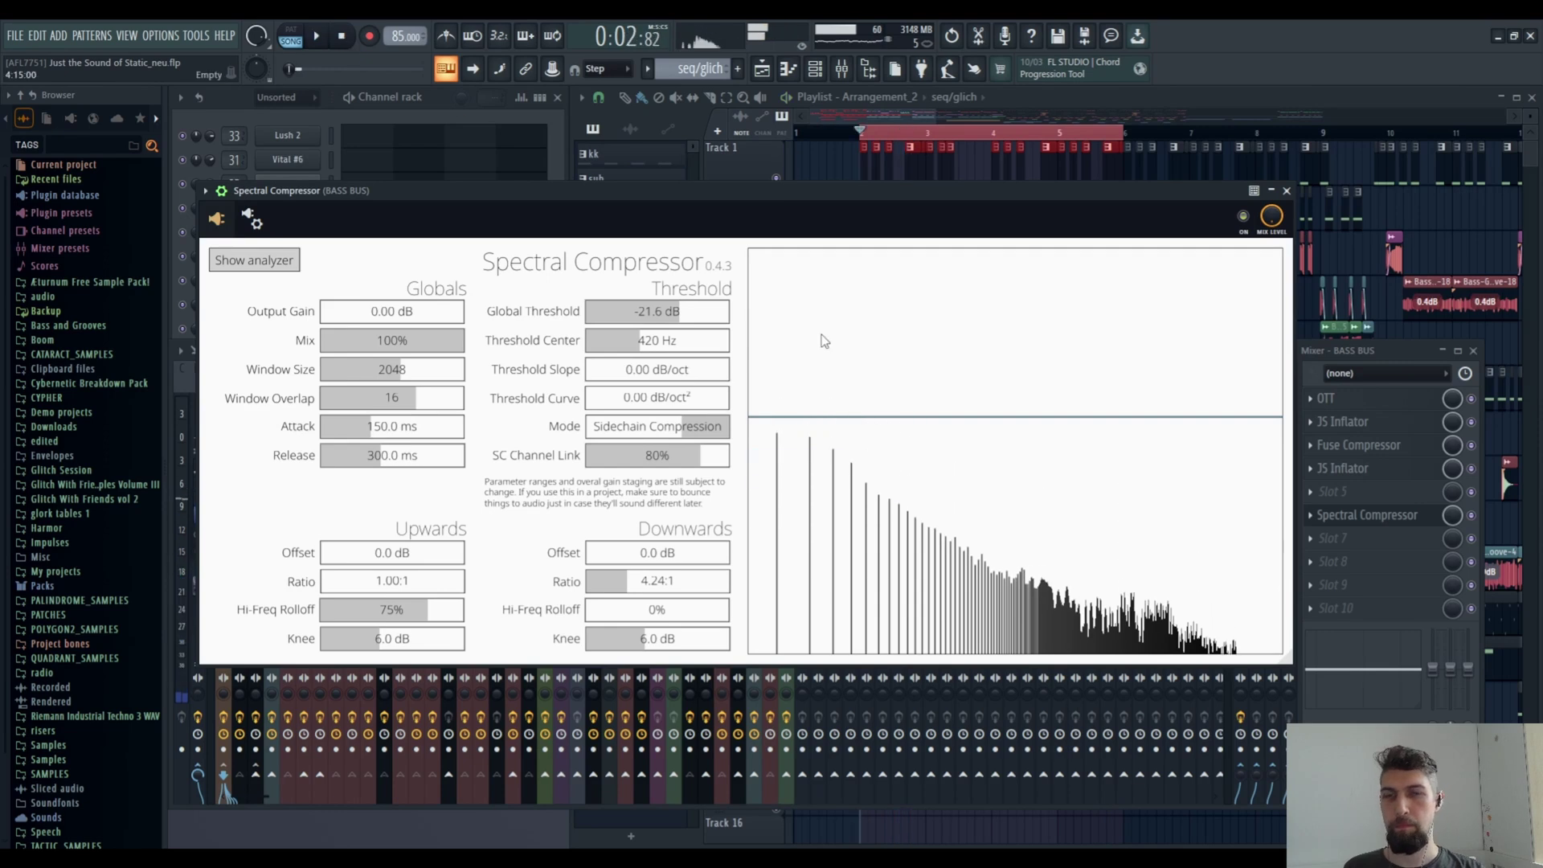